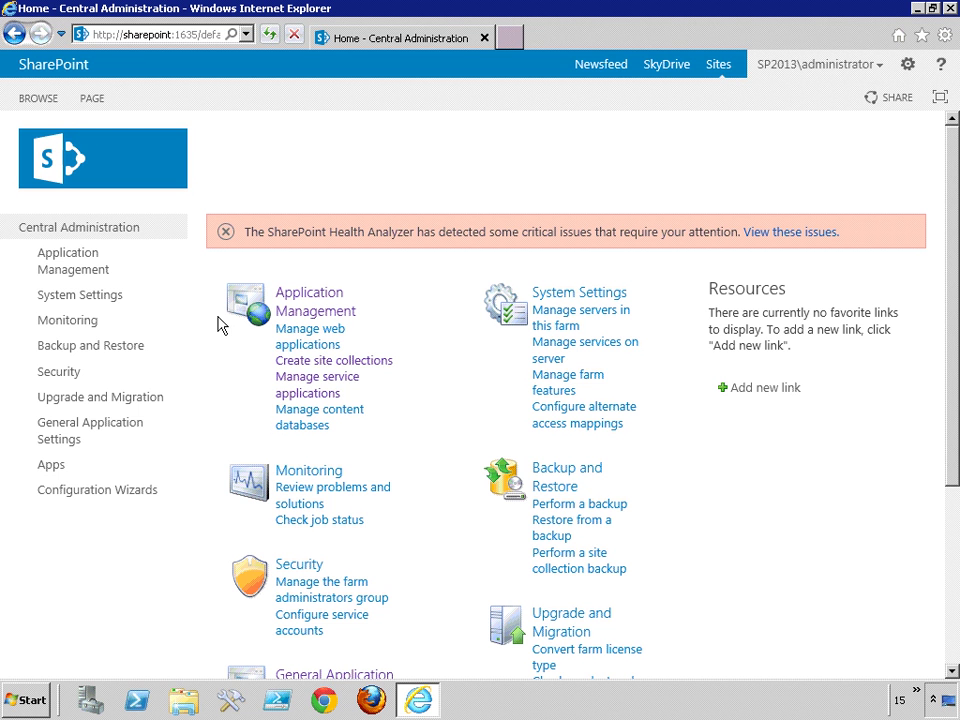
# Start a new site collection titled BI with the URL name bi.
pyautogui.click(324, 363)
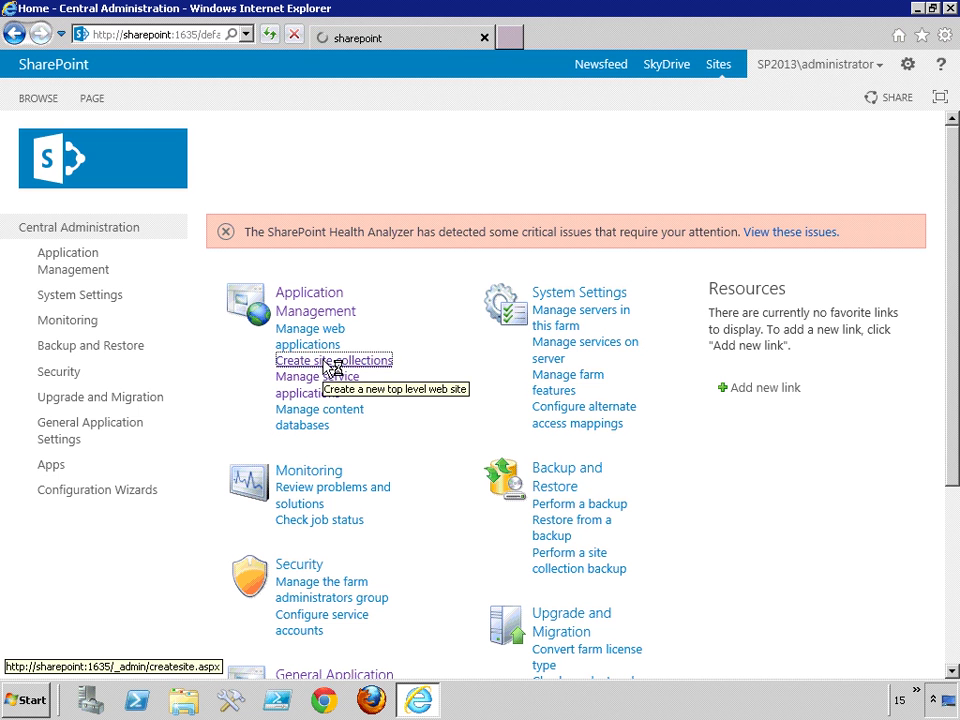
pyautogui.click(502, 426)
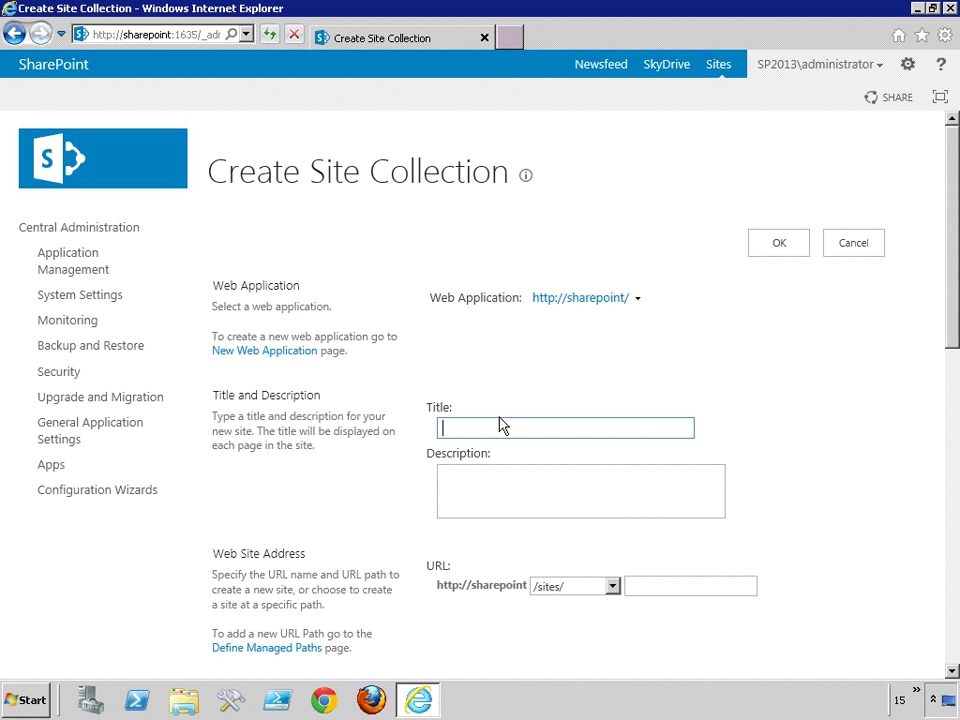
pyautogui.write('BI')
pyautogui.scroll(-3, 774, 388)
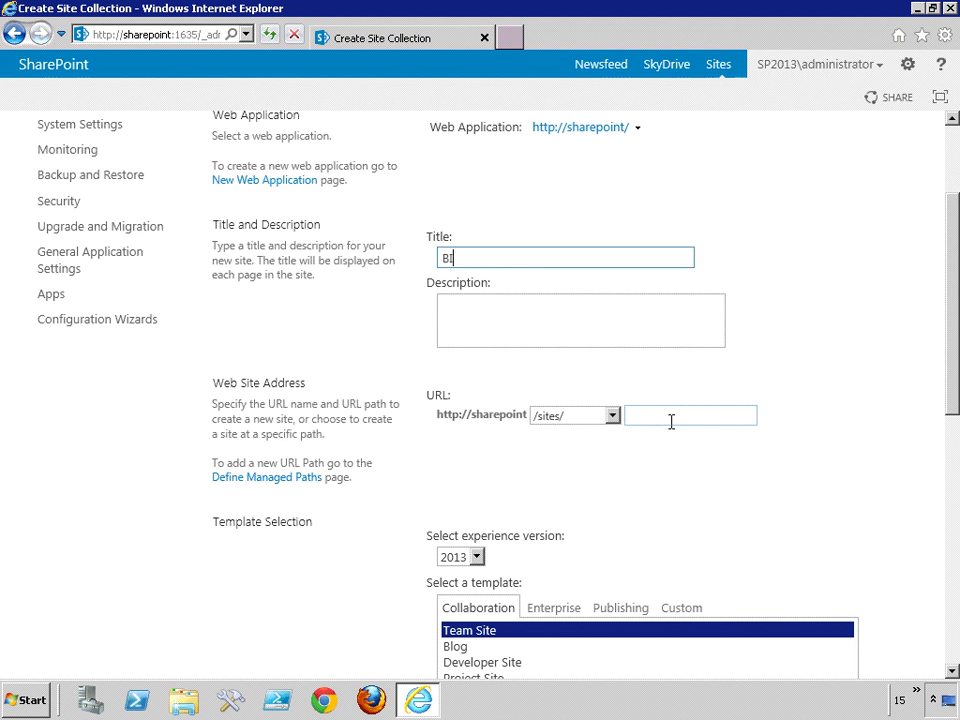
pyautogui.click(671, 421)
pyautogui.write('bi')
pyautogui.scroll(-6, 810, 424)
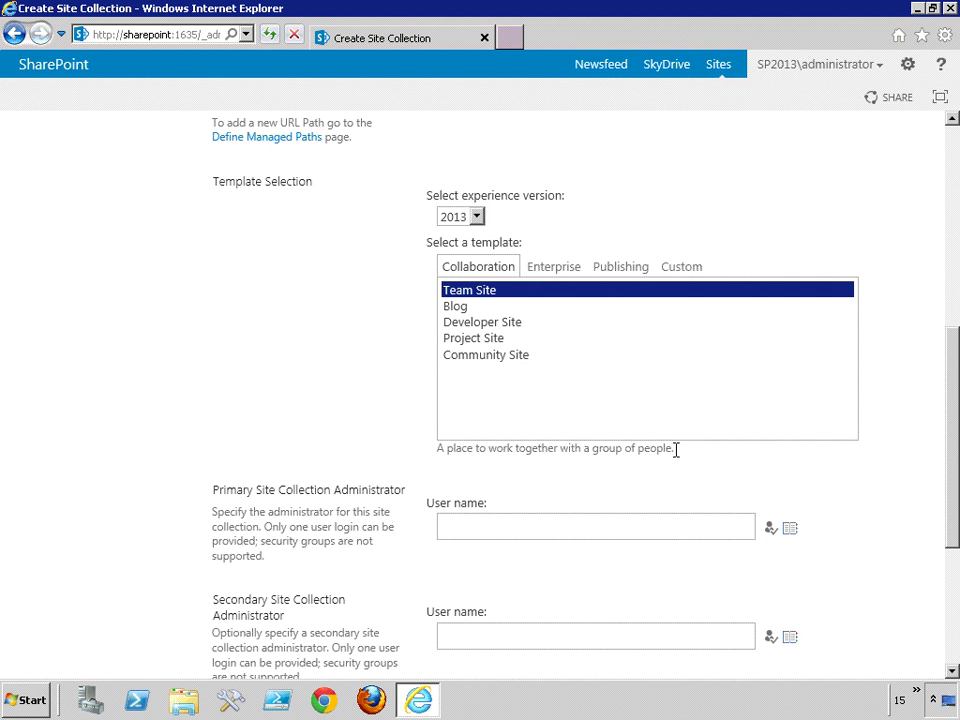
# Choose the Enterprise Business Intelligence Center template, set the primary administrator account, and create it.
pyautogui.click(558, 271)
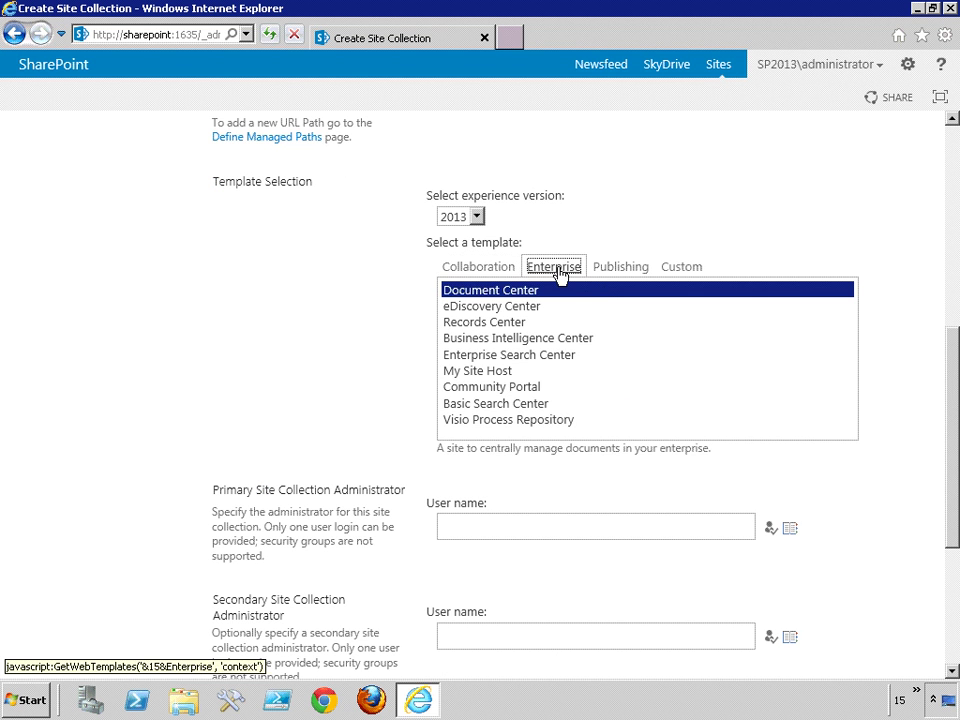
pyautogui.click(489, 338)
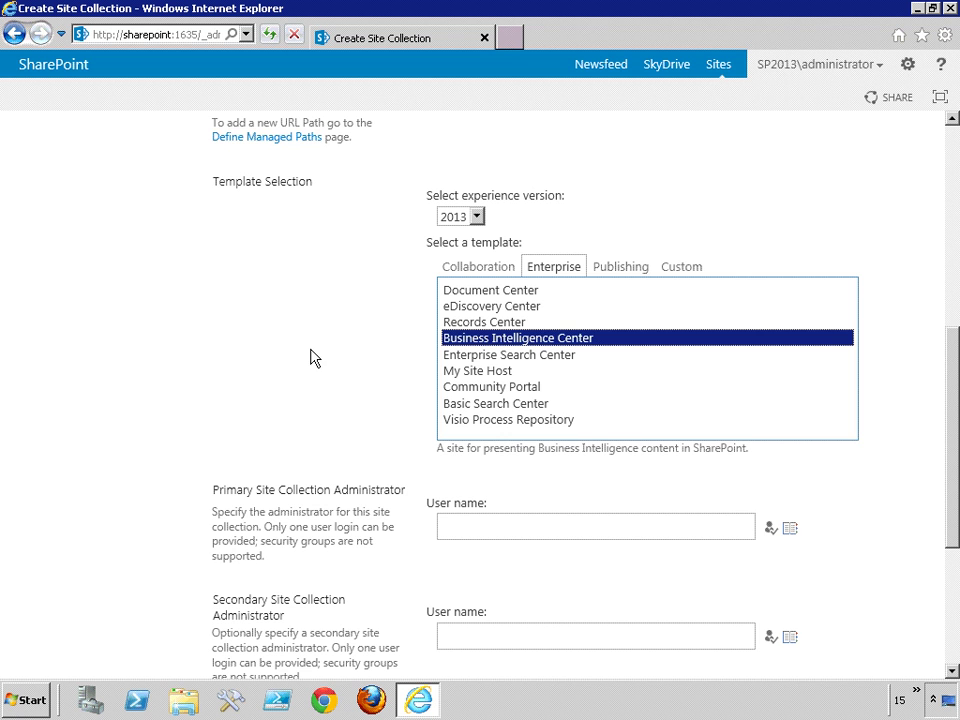
pyautogui.click(482, 527)
pyautogui.write('sp')
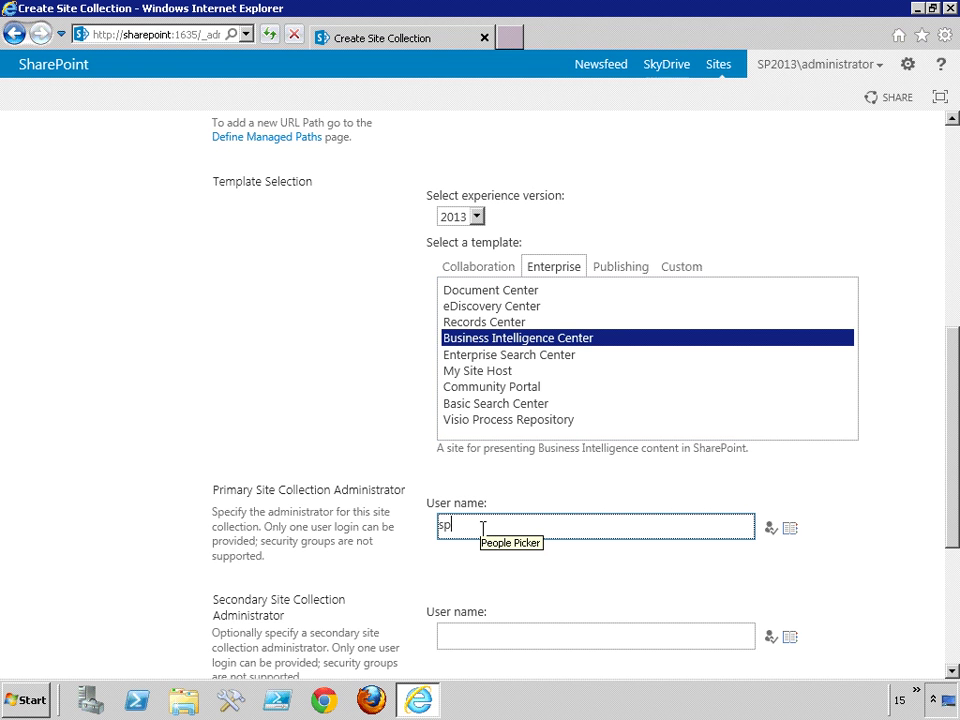
pyautogui.write('2013\\administrat')
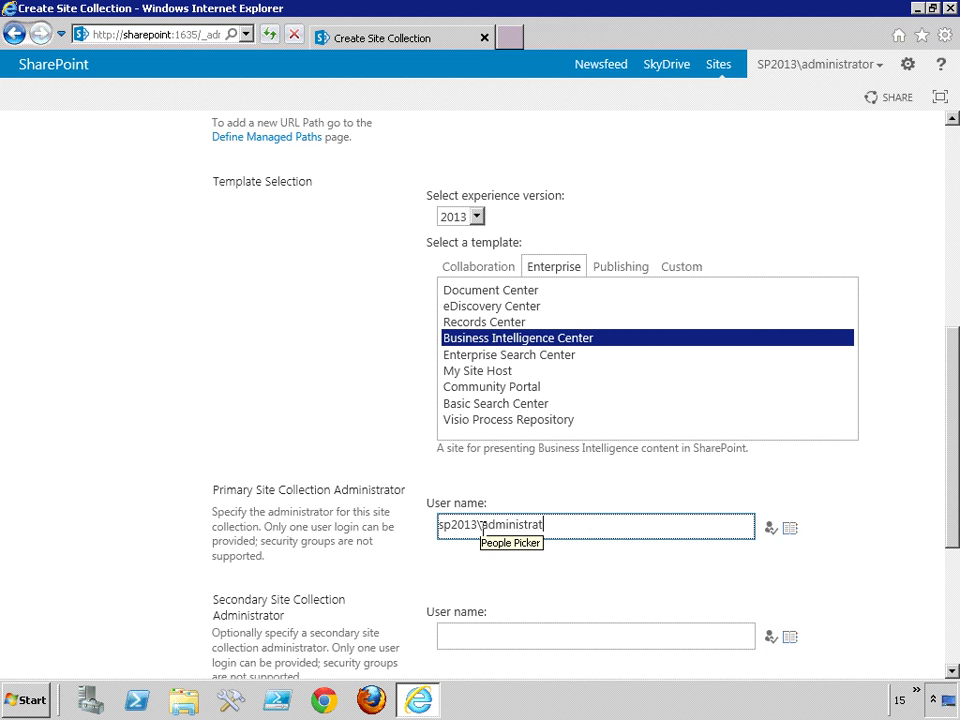
pyautogui.write('or')
pyautogui.scroll(-3, 660, 547)
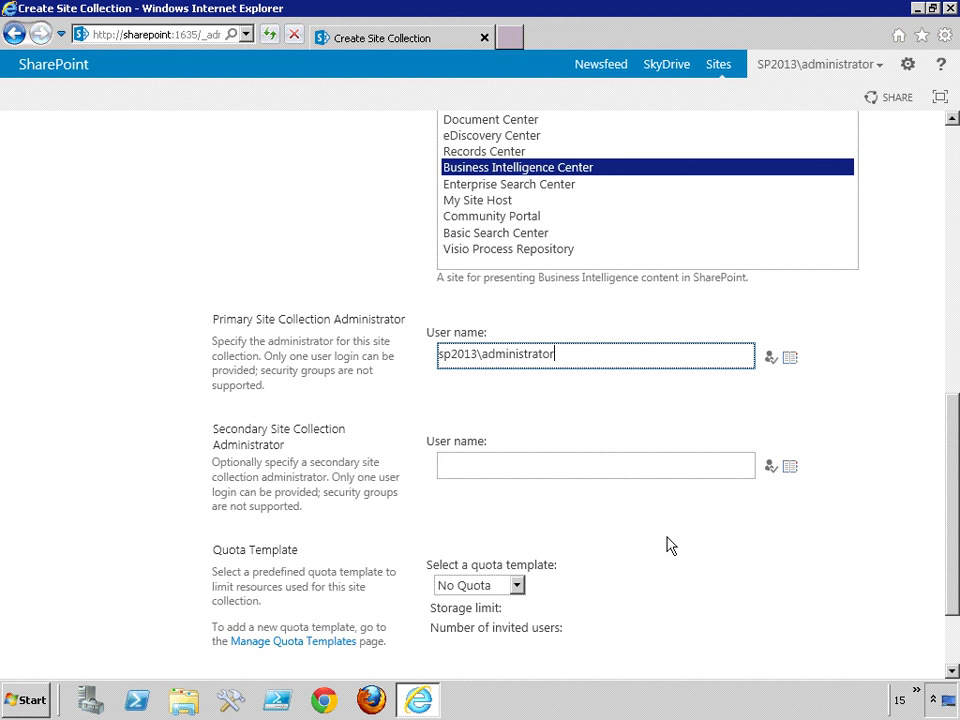
pyautogui.scroll(-2, 718, 606)
pyautogui.click(780, 591)
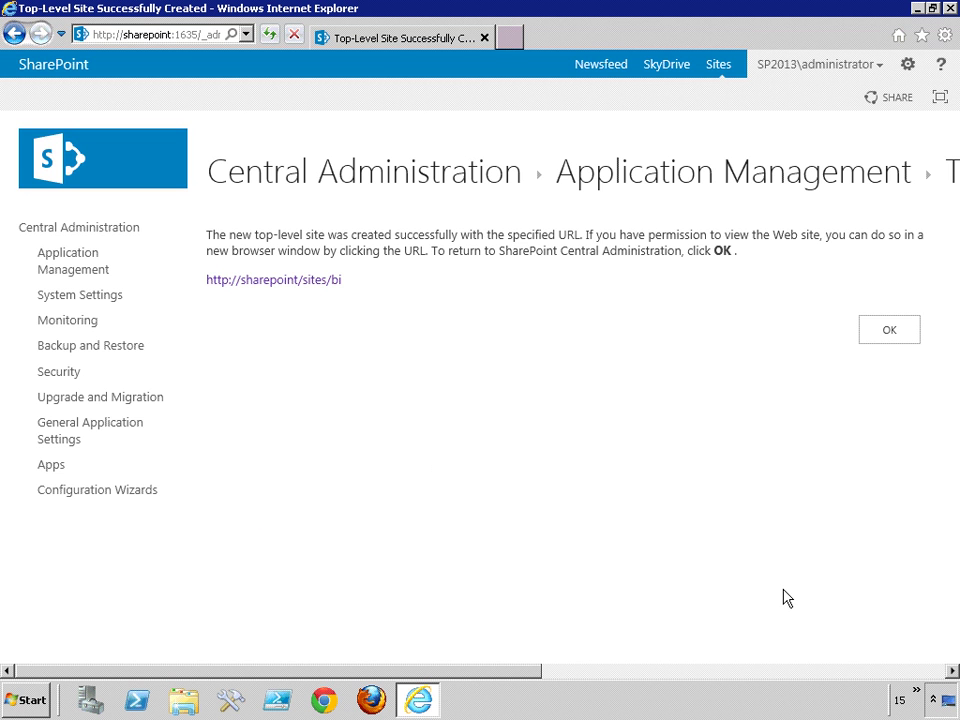
pyautogui.click(321, 281)
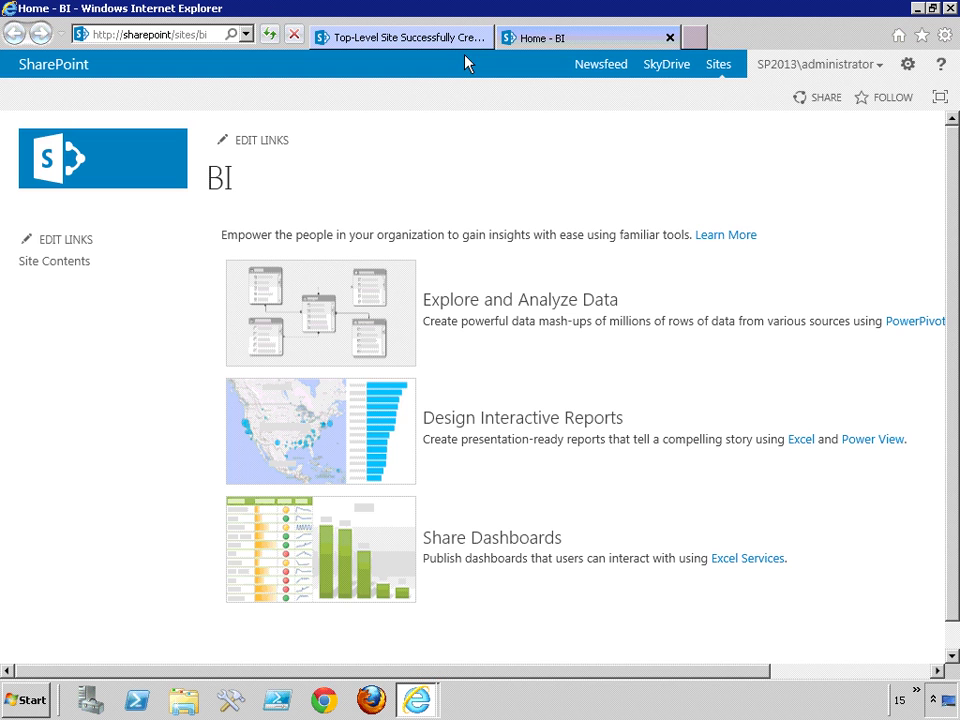
pyautogui.click(484, 38)
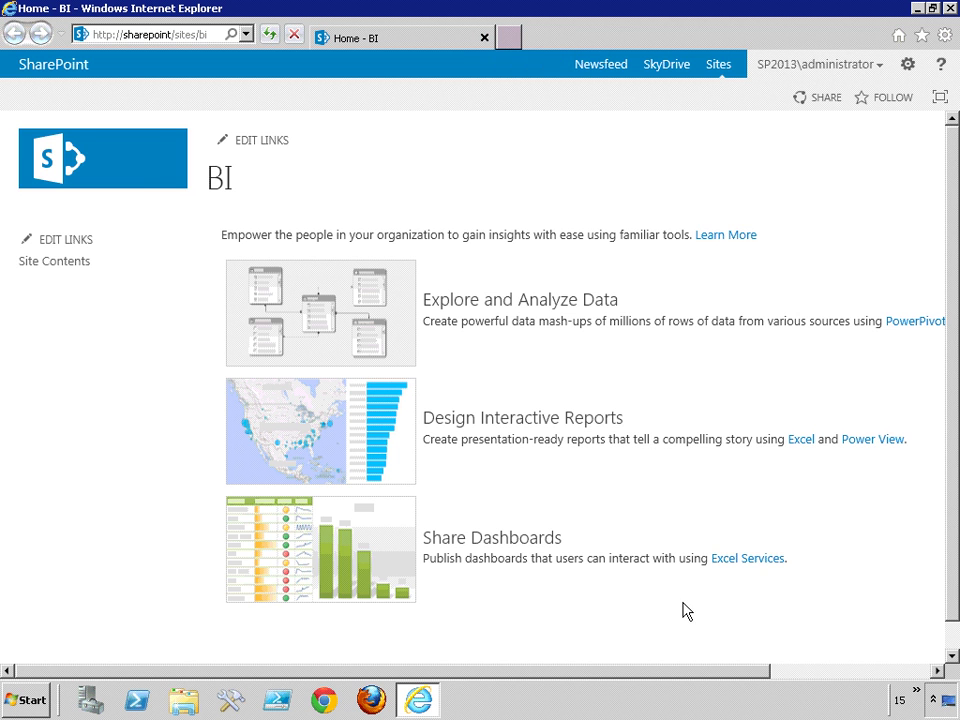
pyautogui.moveTo(650, 678); pyautogui.dragTo(712, 672)
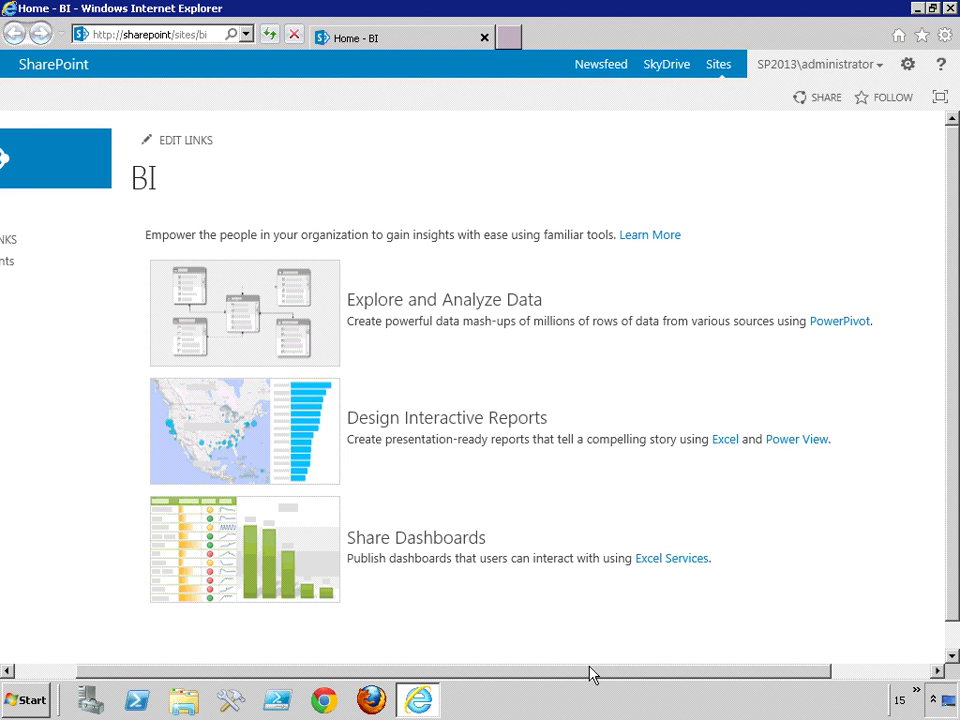
pyautogui.moveTo(590, 676); pyautogui.dragTo(514, 672)
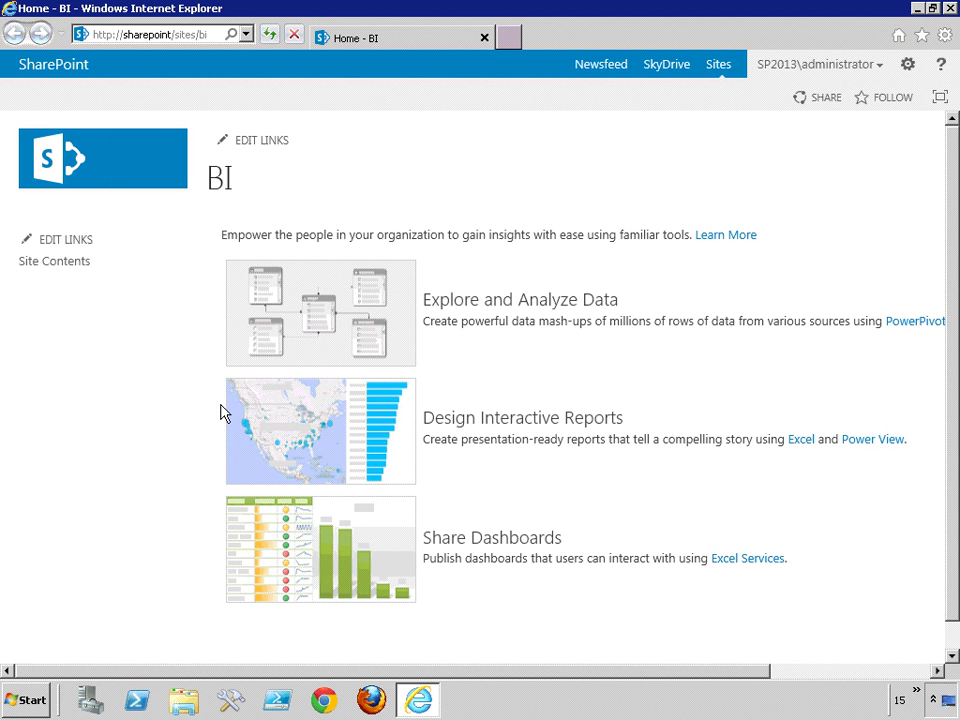
pyautogui.click(64, 262)
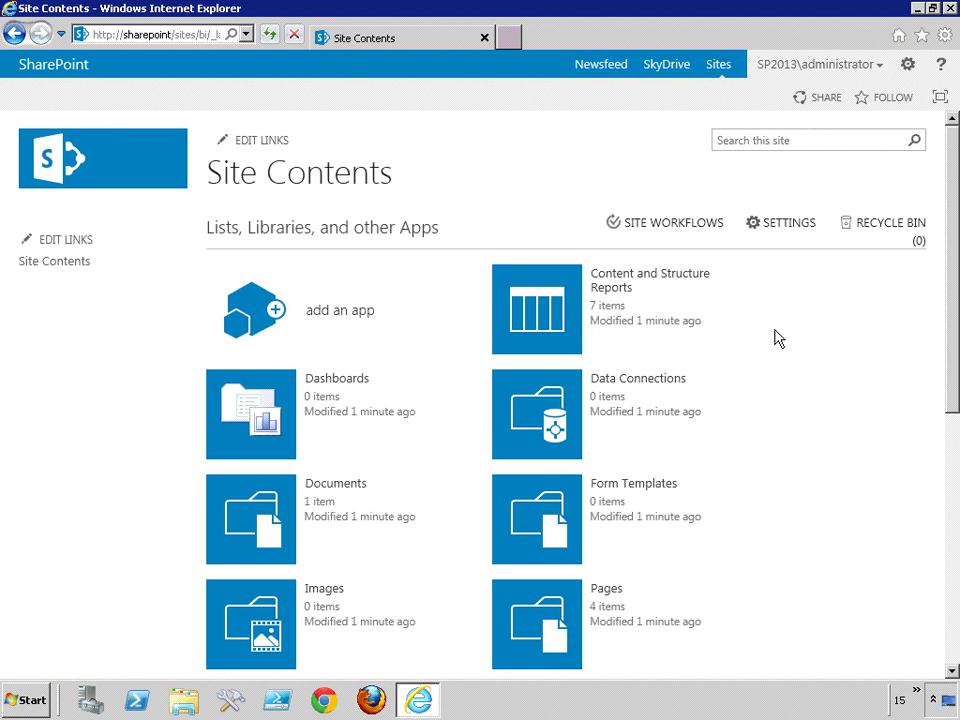
pyautogui.scroll(-2, 778, 338)
pyautogui.scroll(-1, 778, 338)
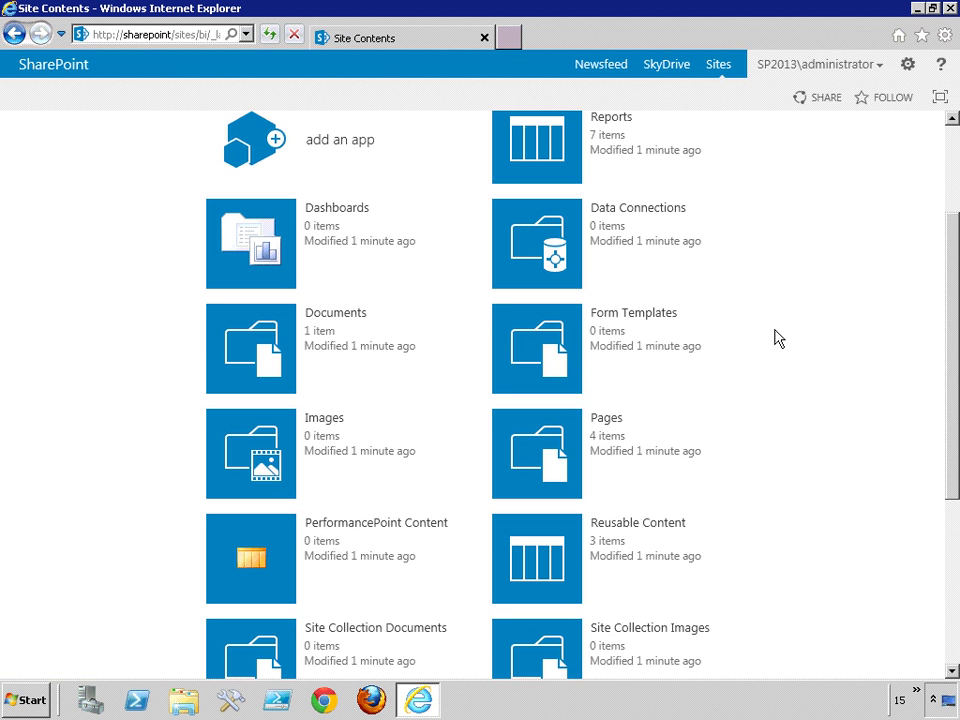
pyautogui.click(548, 450)
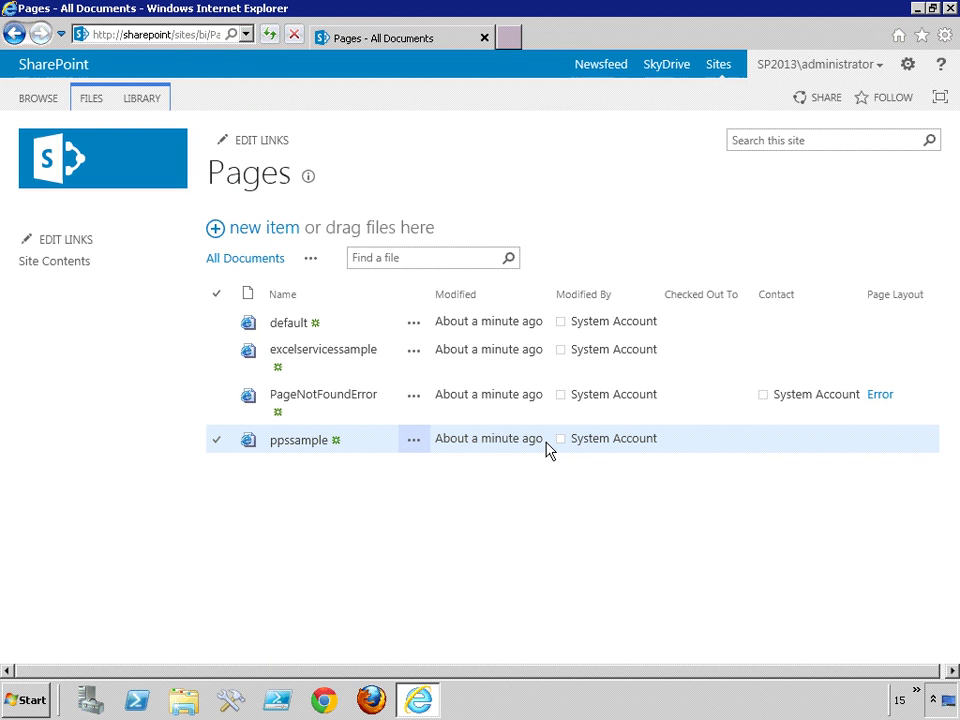
# Open the excelservicessample page and filter to Ready-To-Grow, Decorative Stones, hedge clipper and push lawn items.
pyautogui.click(300, 355)
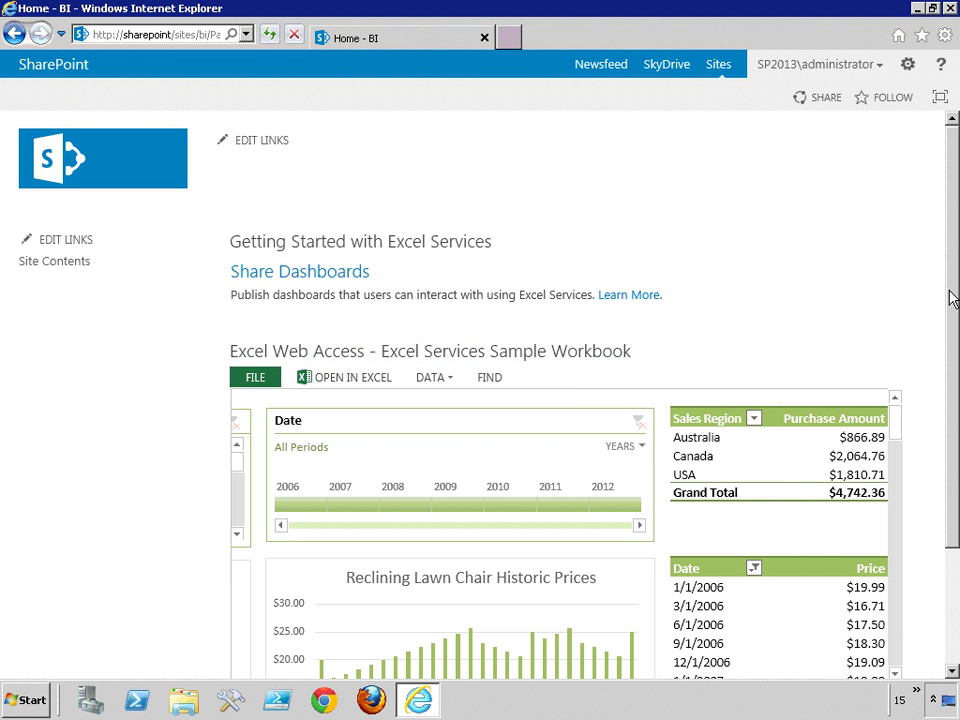
pyautogui.moveTo(951, 279); pyautogui.dragTo(952, 399)
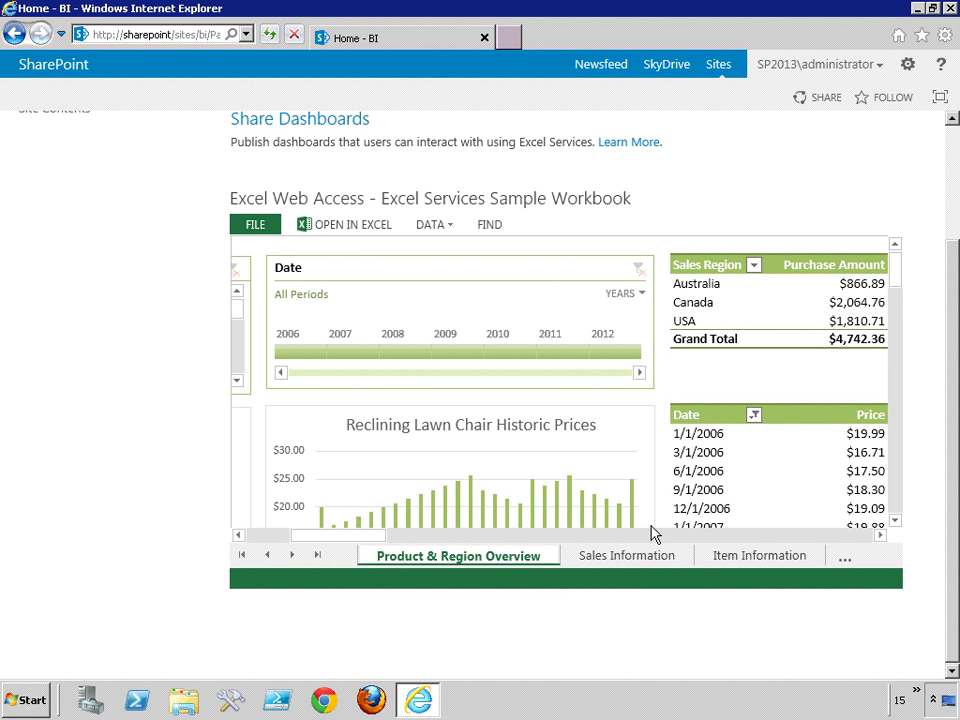
pyautogui.moveTo(371, 536); pyautogui.dragTo(313, 535)
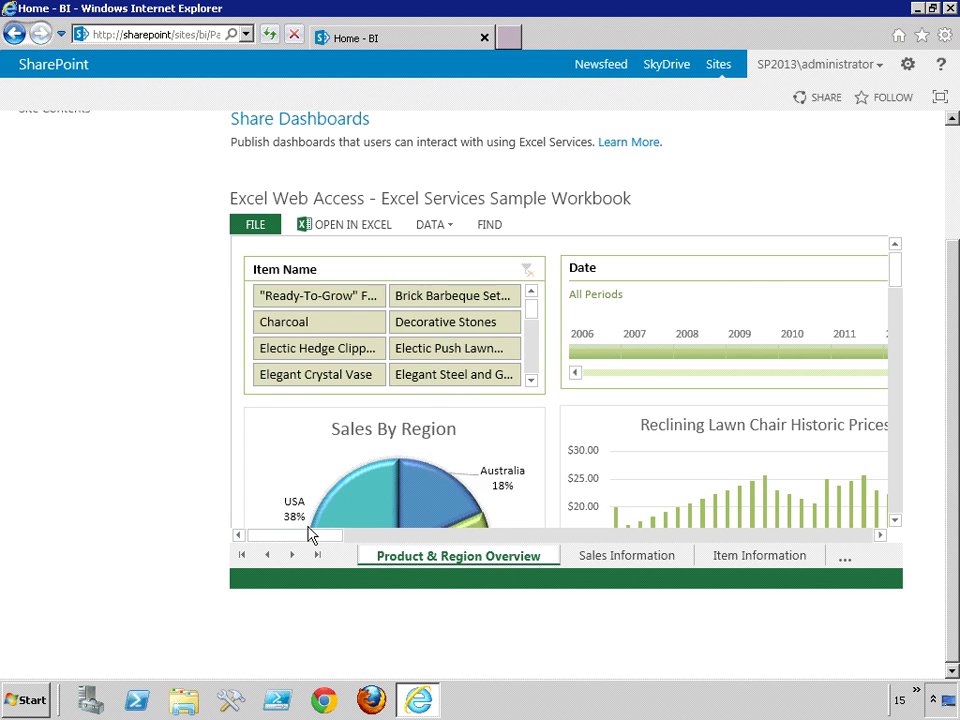
pyautogui.click(298, 300)
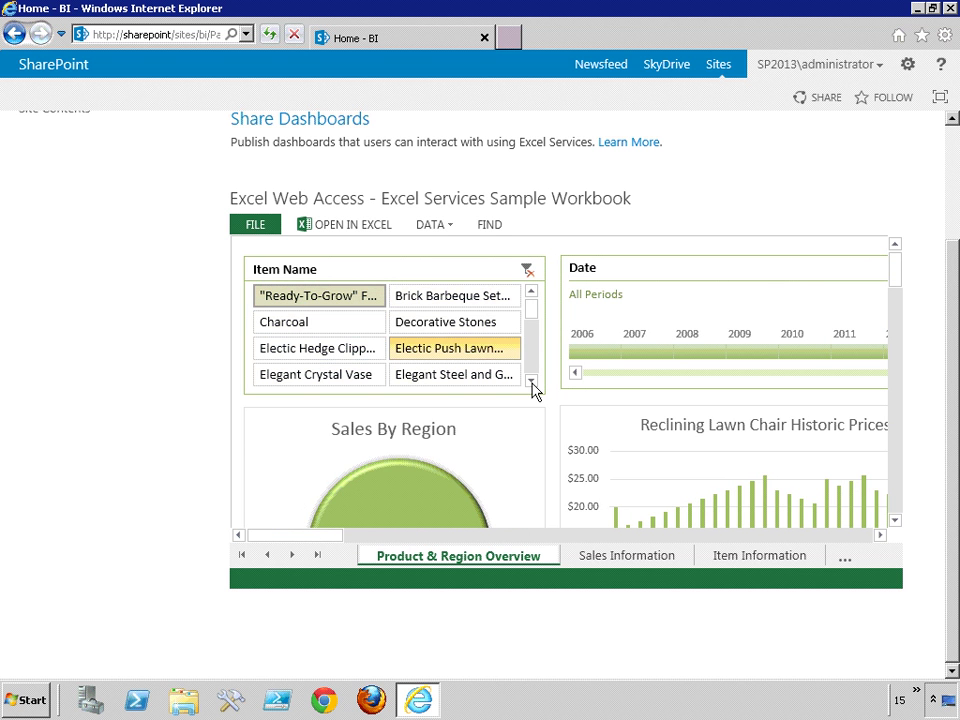
pyautogui.moveTo(894, 274); pyautogui.dragTo(895, 283)
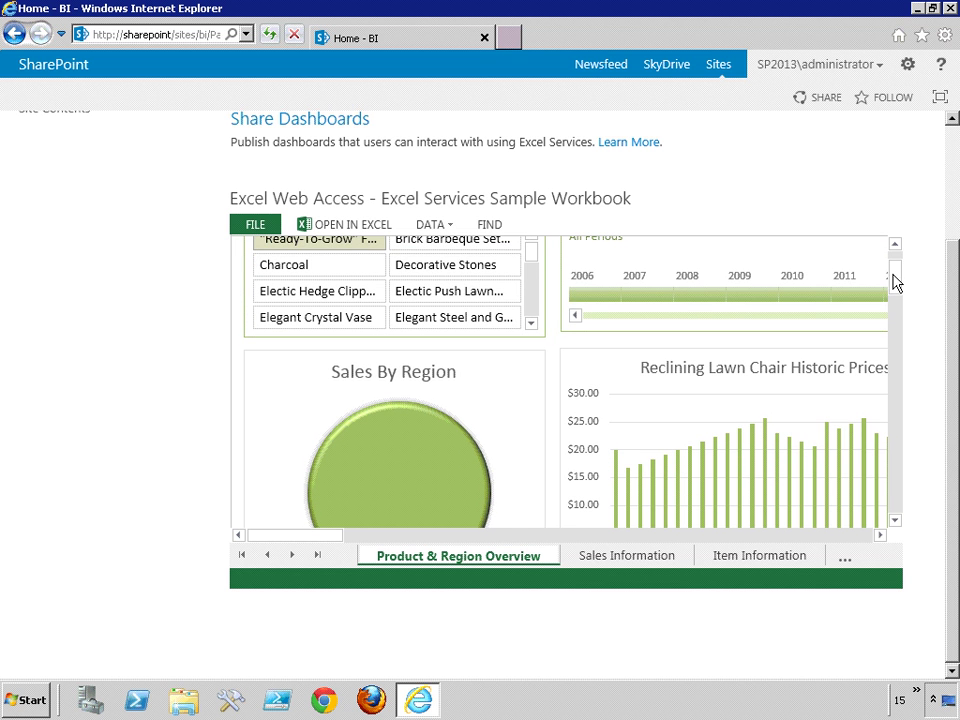
pyautogui.click(414, 263)
pyautogui.keyDown('ctrl'); pyautogui.click(321, 293); pyautogui.keyUp('ctrl')
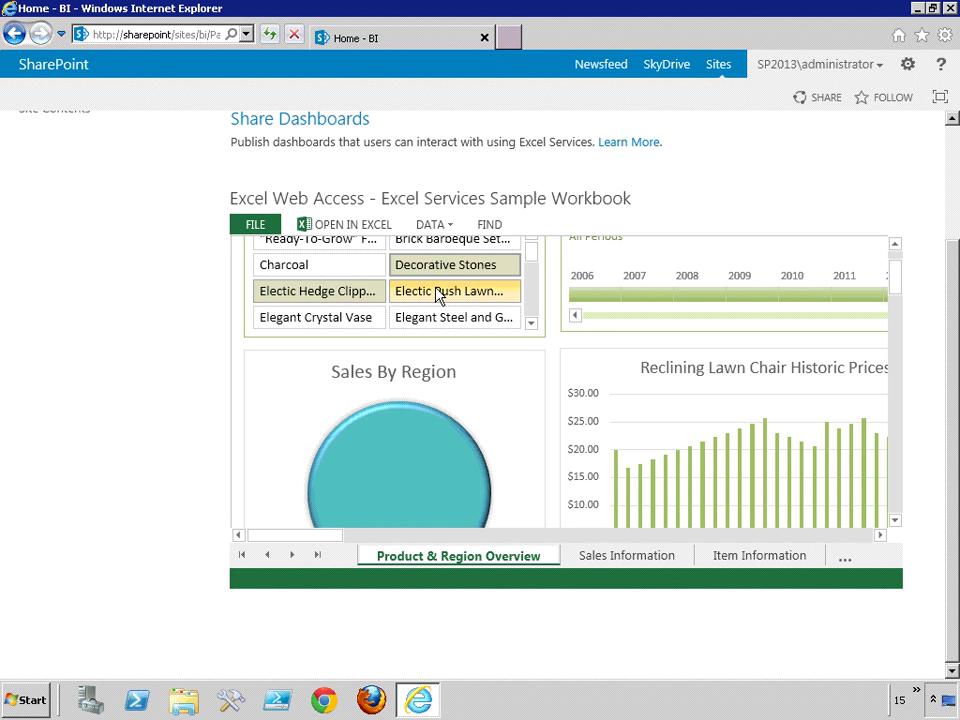
pyautogui.keyDown('ctrl'); pyautogui.click(437, 291); pyautogui.keyUp('ctrl')
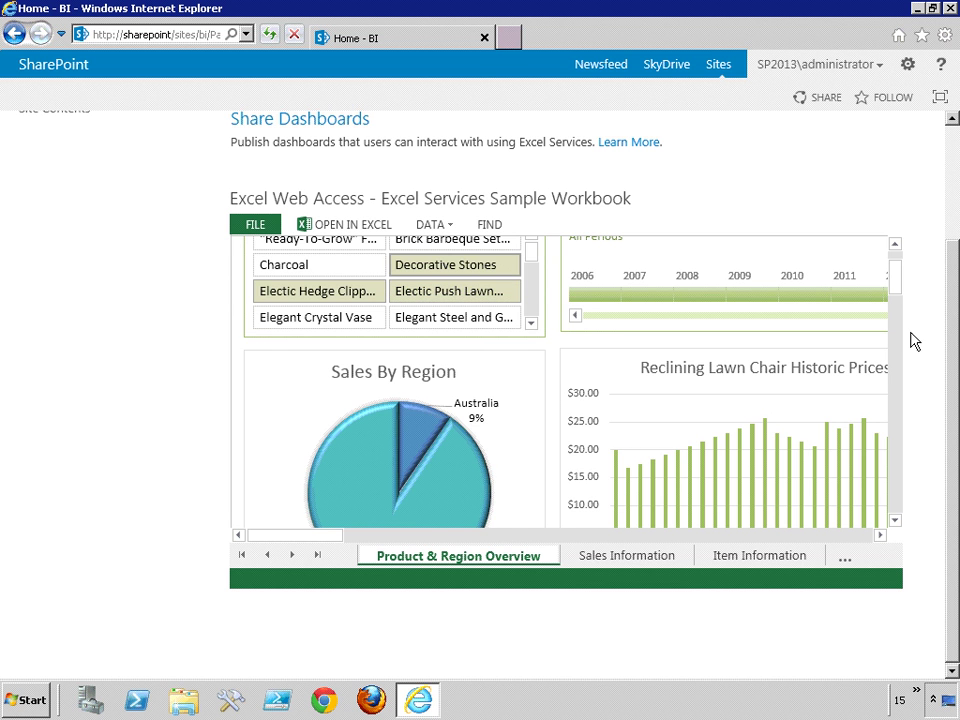
pyautogui.moveTo(898, 288); pyautogui.dragTo(900, 302)
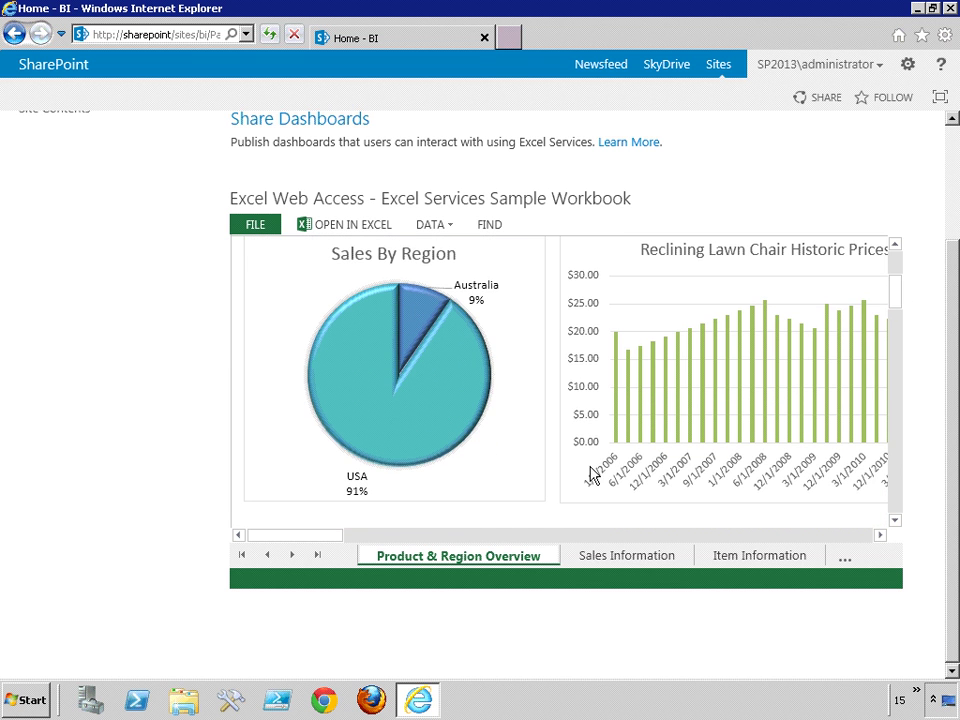
pyautogui.moveTo(333, 540); pyautogui.dragTo(405, 540)
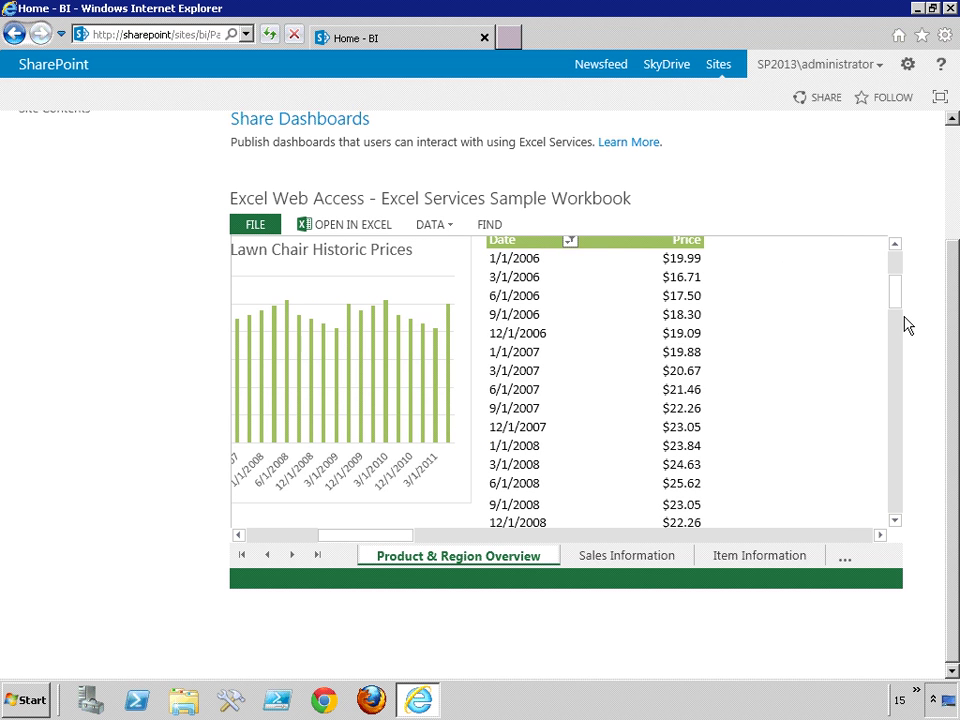
pyautogui.moveTo(896, 306); pyautogui.dragTo(897, 276)
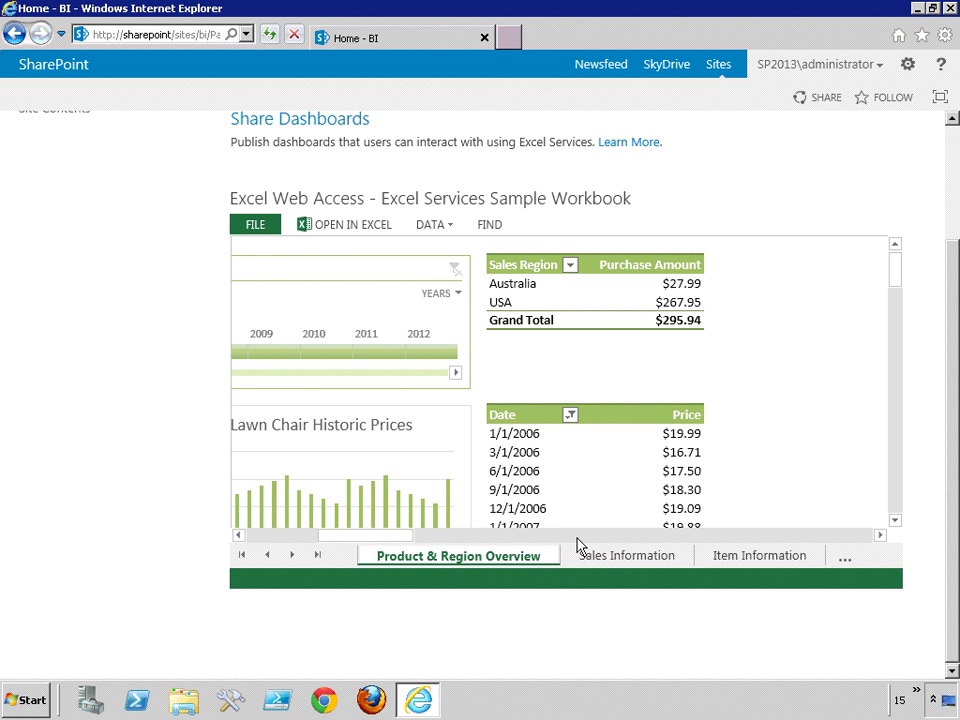
# Move through the Sales Information and Item Information sheets to the hidden Historic Price sheet.
pyautogui.click(617, 560)
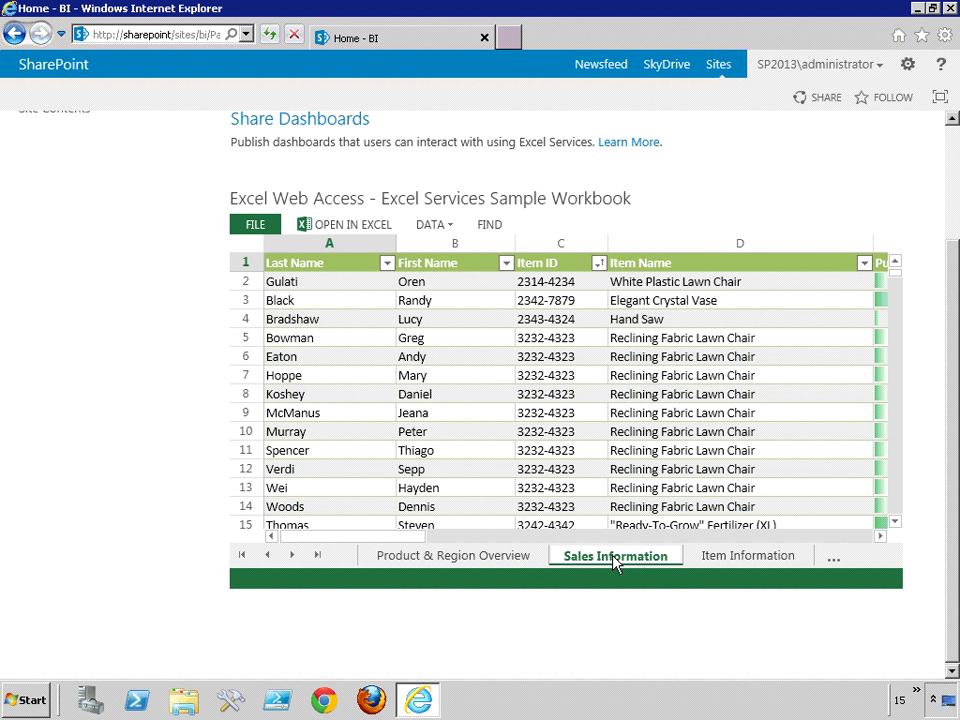
pyautogui.moveTo(414, 540); pyautogui.dragTo(510, 540)
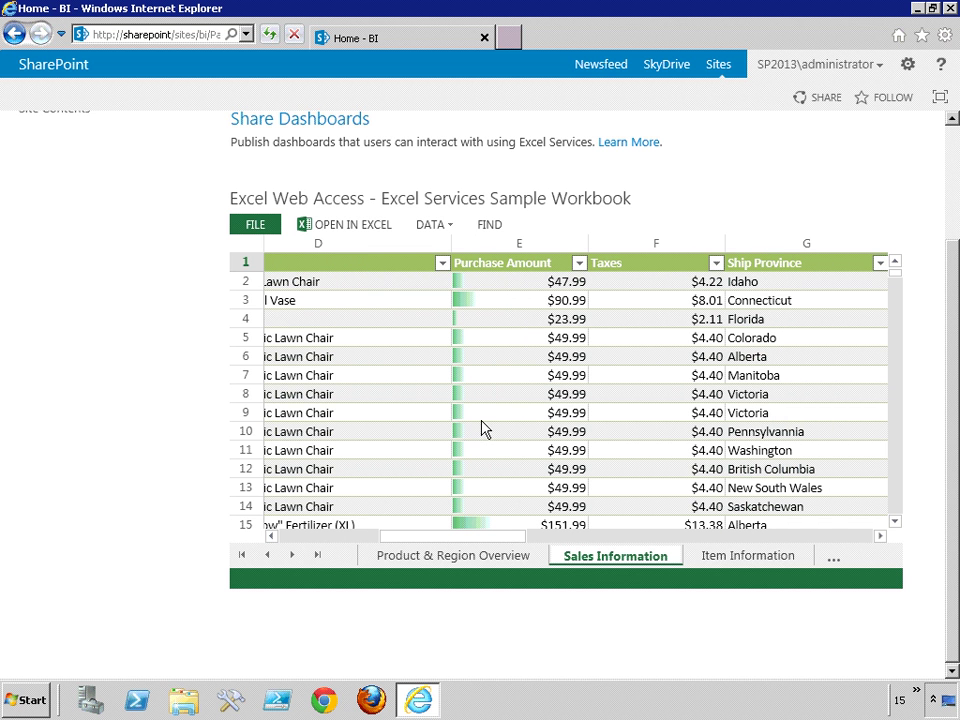
pyautogui.click(724, 562)
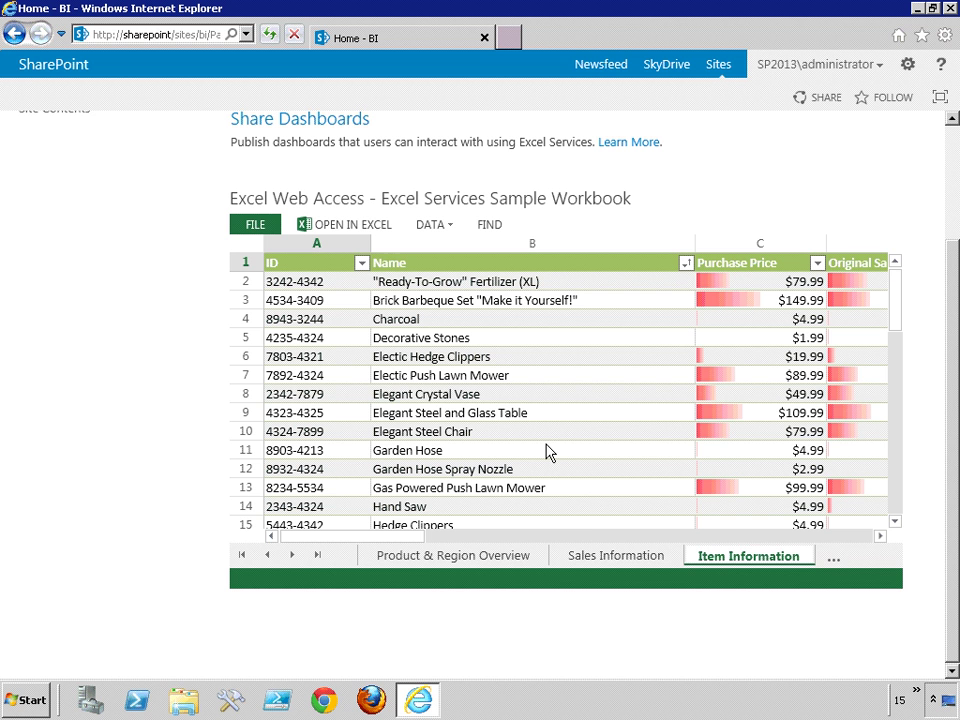
pyautogui.click(837, 563)
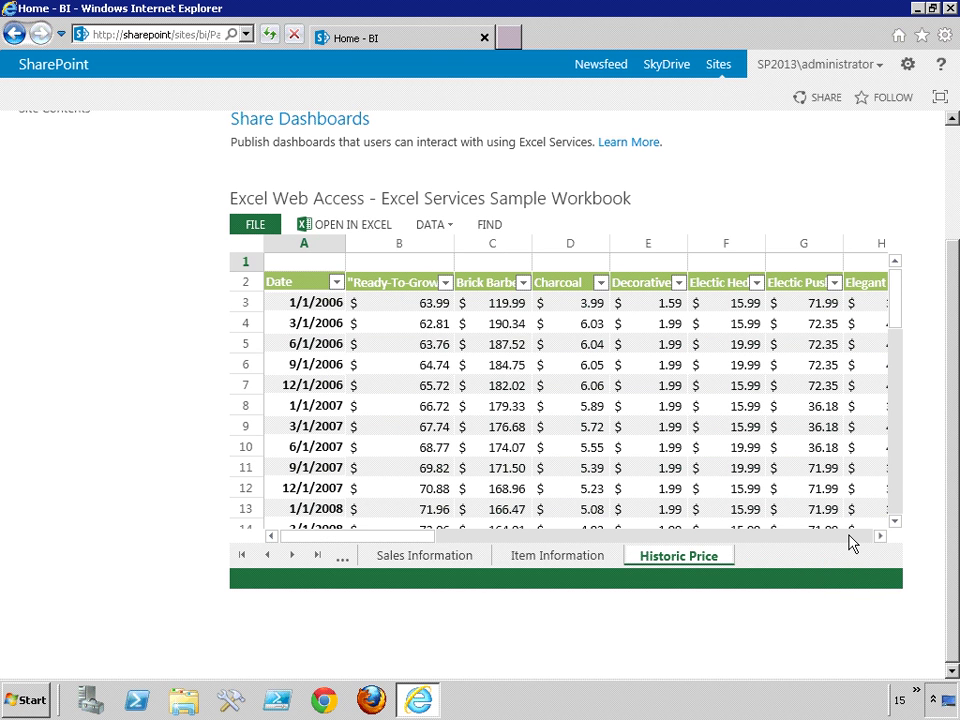
# Open the ppssample PerformancePoint page from the BI site's Pages library.
pyautogui.middleClick(137, 384)
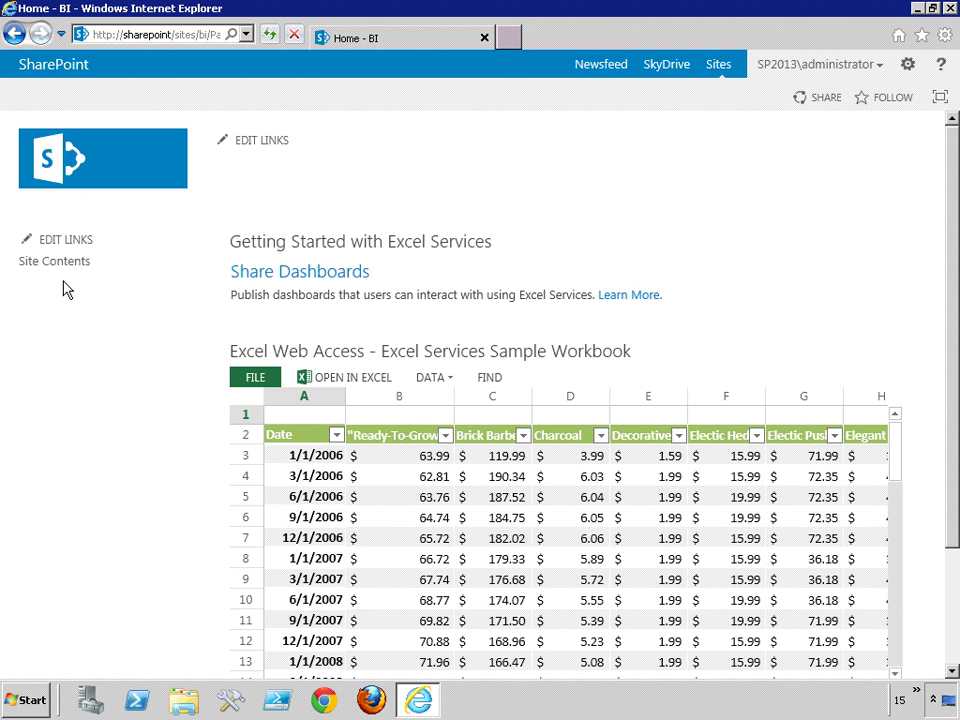
pyautogui.click(52, 263)
pyautogui.scroll(-3, 400, 500)
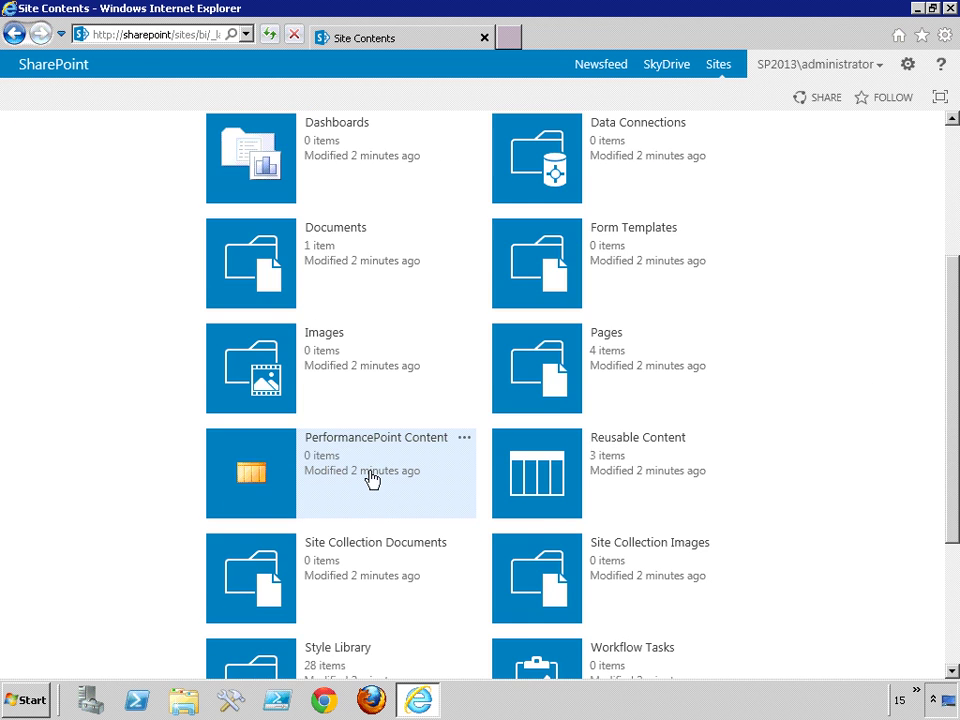
pyautogui.click(557, 390)
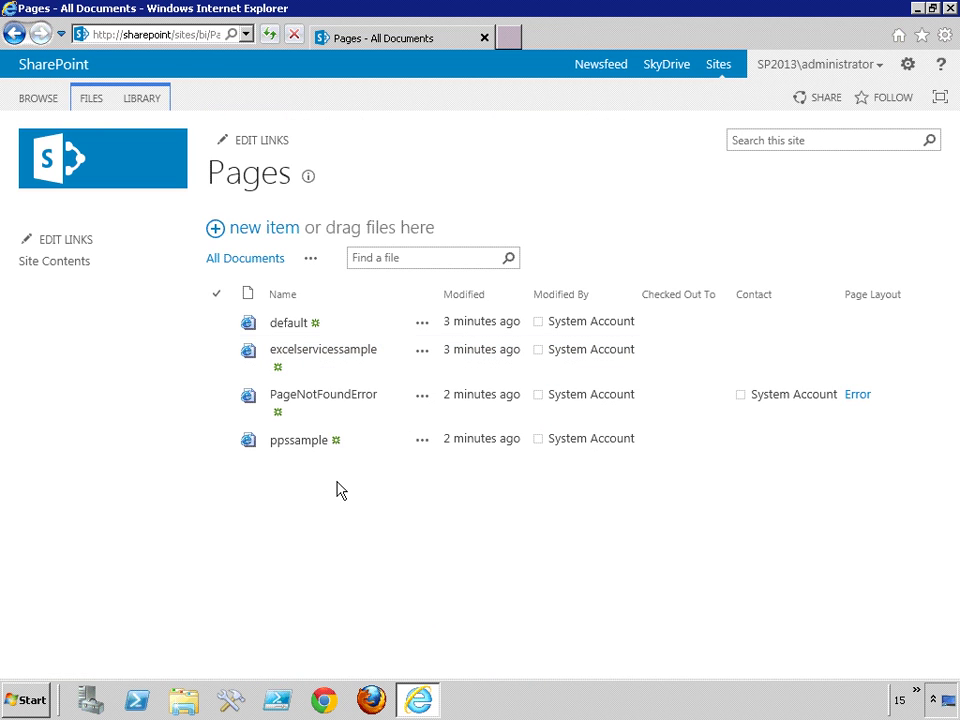
pyautogui.click(291, 448)
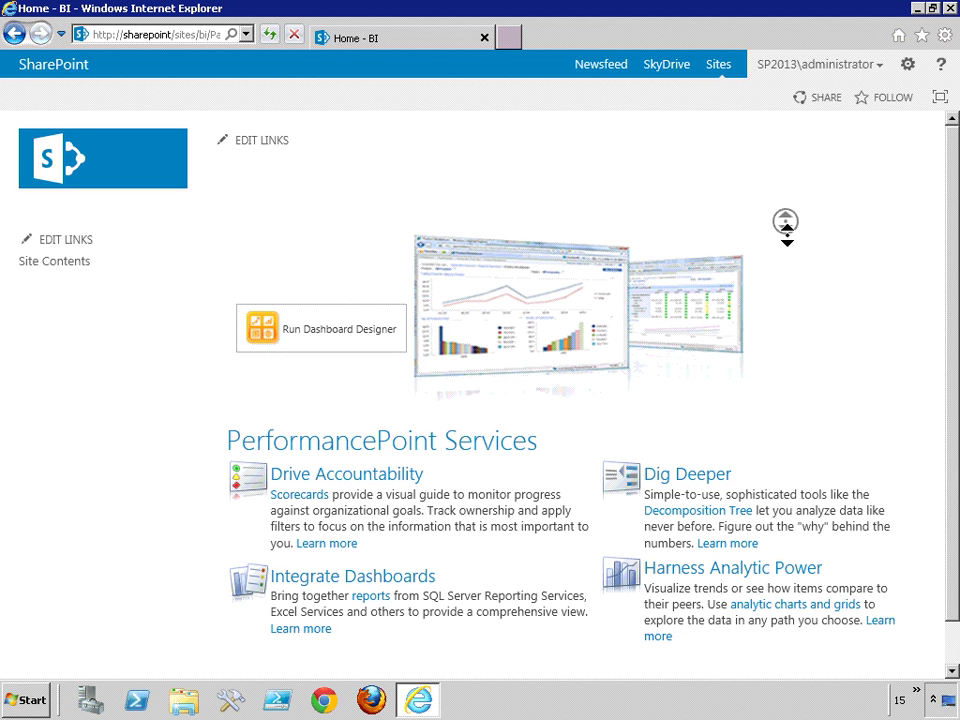
# Review the ppssample page, then return to the BI site's contents.
pyautogui.scroll(-1, 785, 221)
pyautogui.scroll(-3, 787, 260)
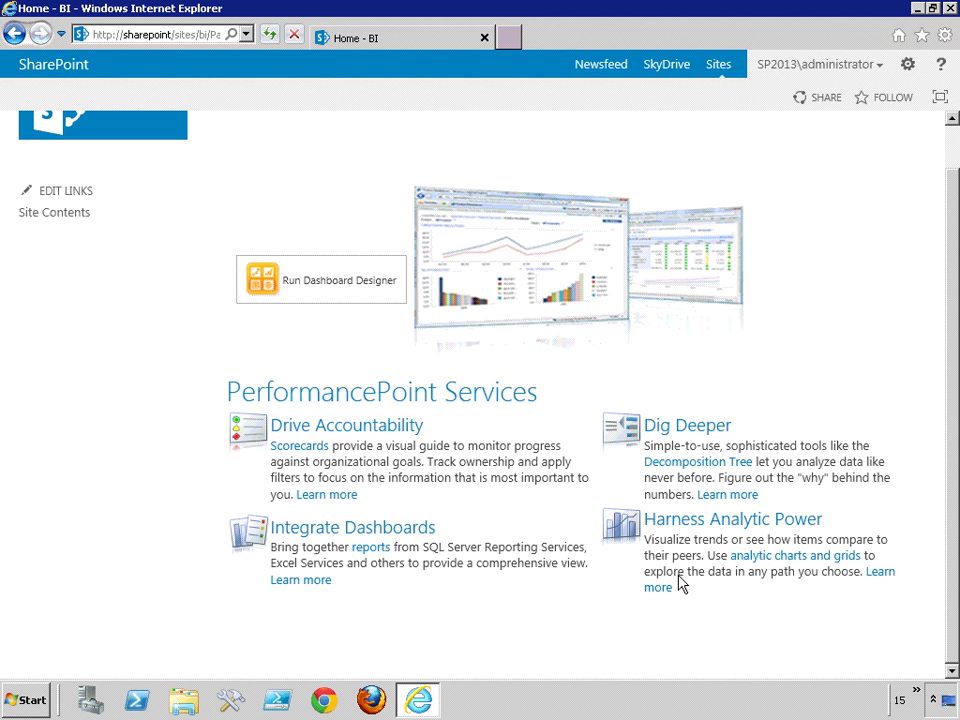
pyautogui.middleClick(134, 464)
pyautogui.scroll(1, 131, 326)
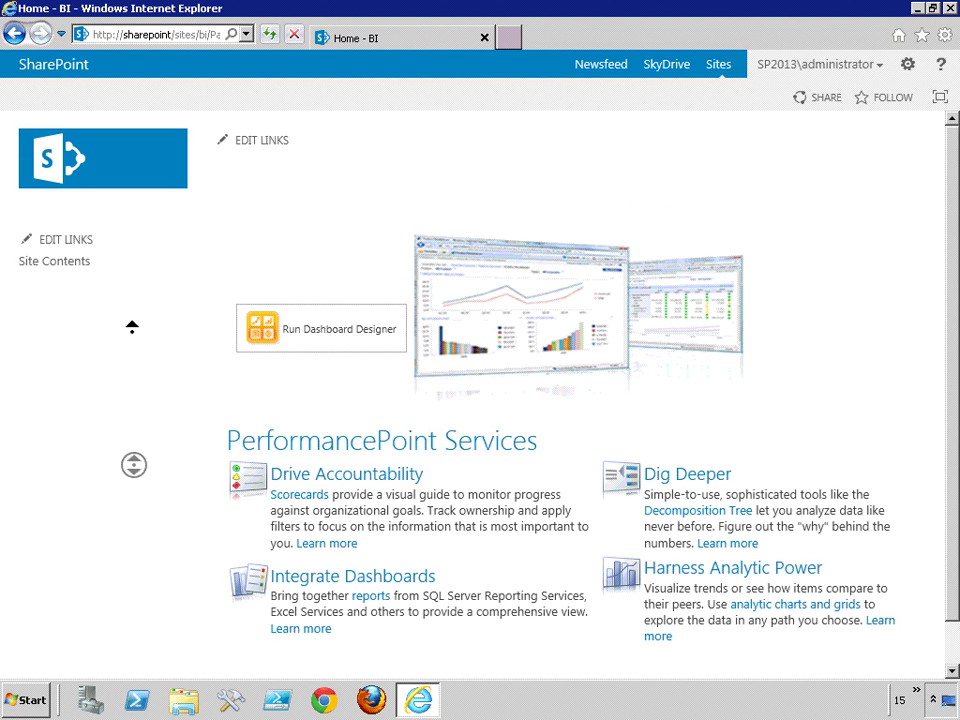
pyautogui.click(58, 262)
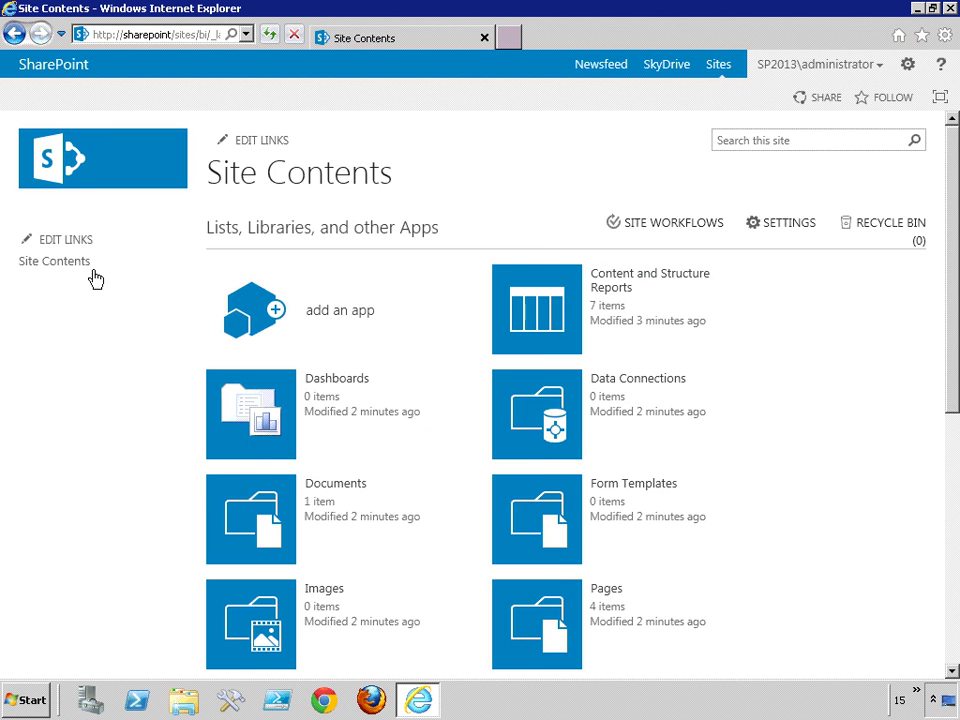
pyautogui.scroll(-3, 743, 352)
pyautogui.scroll(-2, 771, 349)
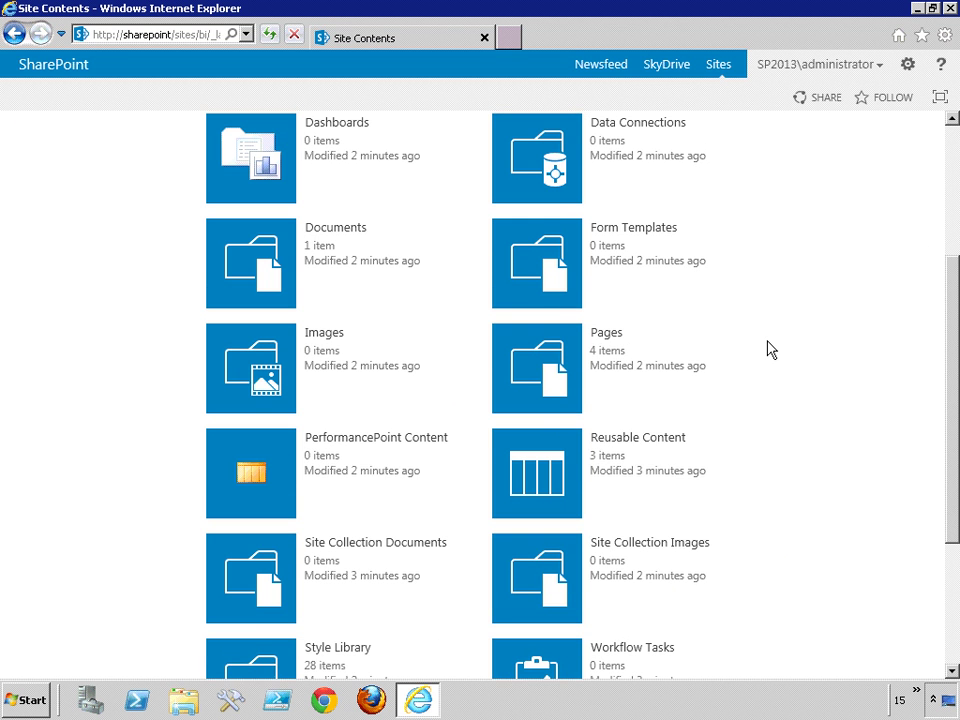
# In the PerformancePoint Content list, add a new PerformancePoint Scorecard item from the Items ribbon.
pyautogui.click(255, 470)
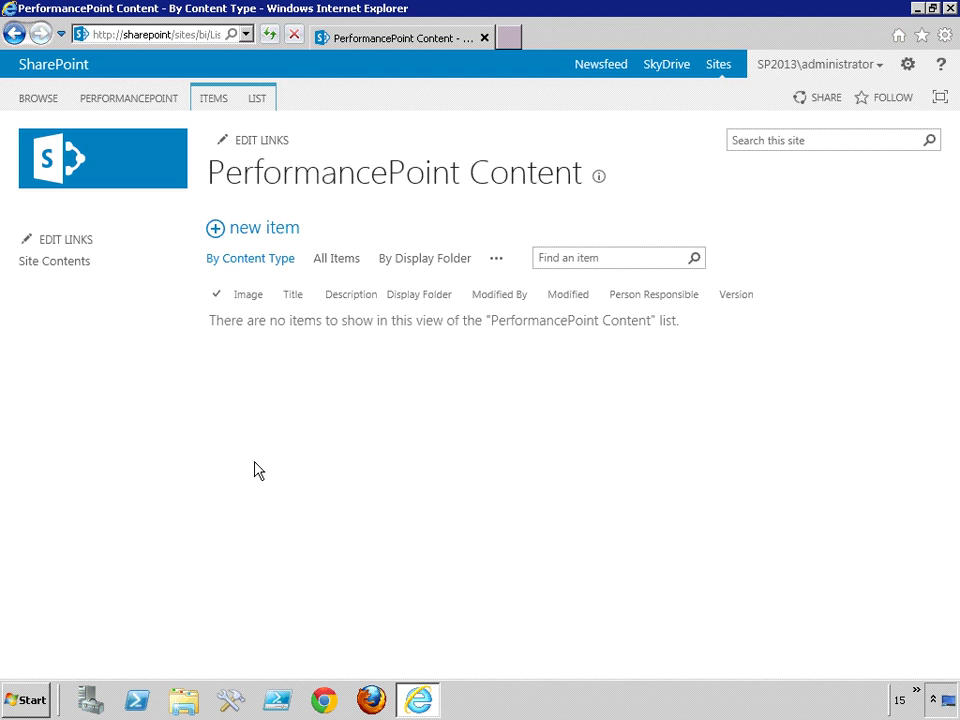
pyautogui.click(212, 103)
pyautogui.click(36, 168)
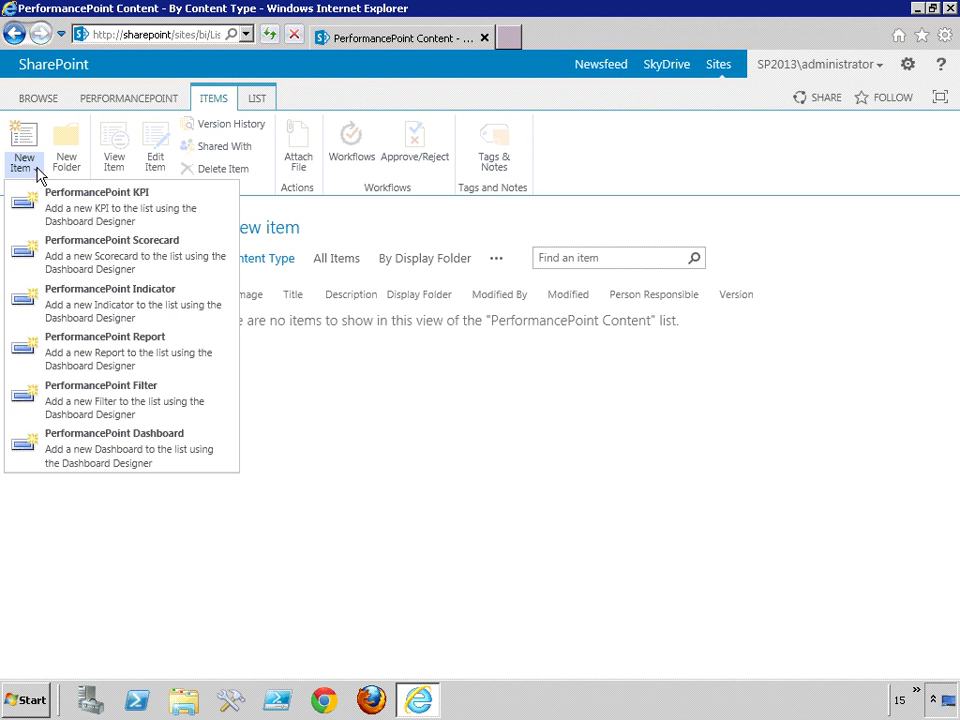
pyautogui.click(92, 258)
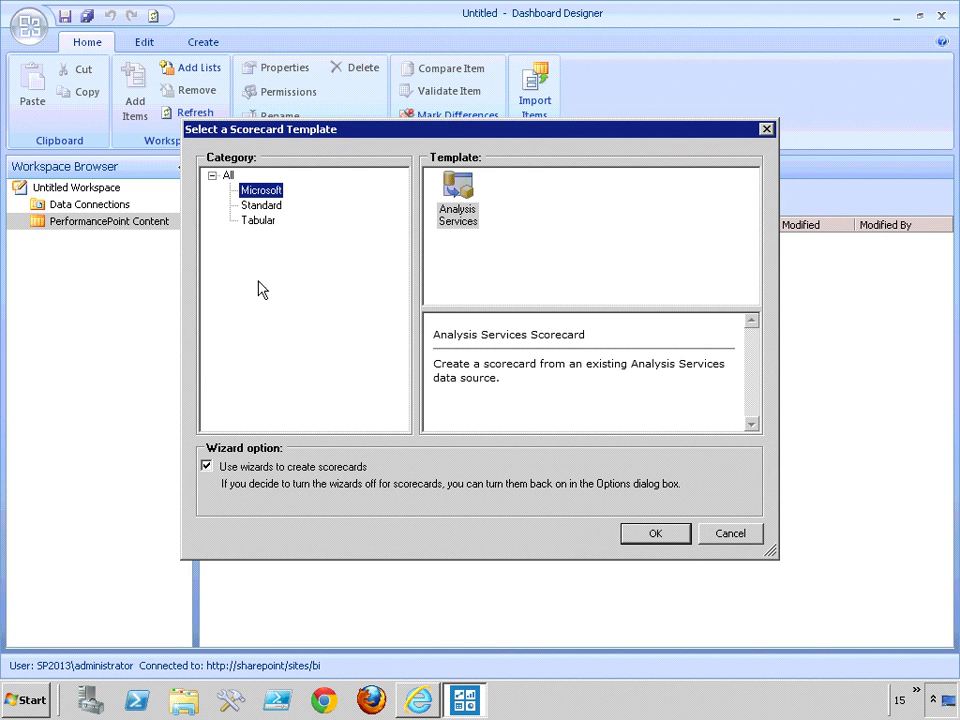
# Create a Standard Blank Scorecard named New Scorecard and view the empty Data Connections folder.
pyautogui.click(274, 208)
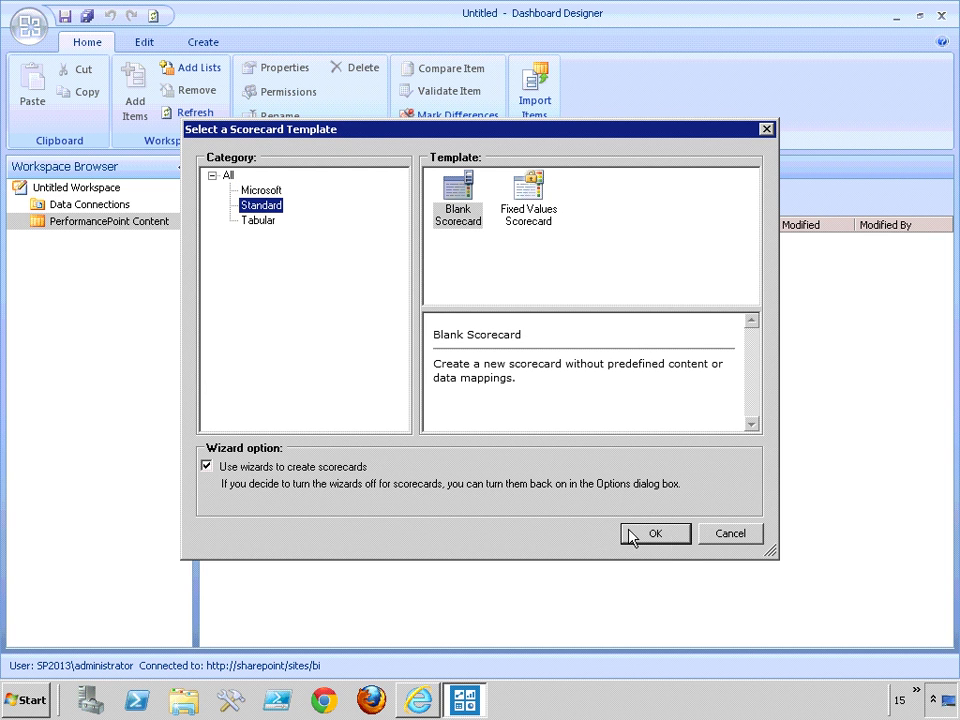
pyautogui.click(655, 536)
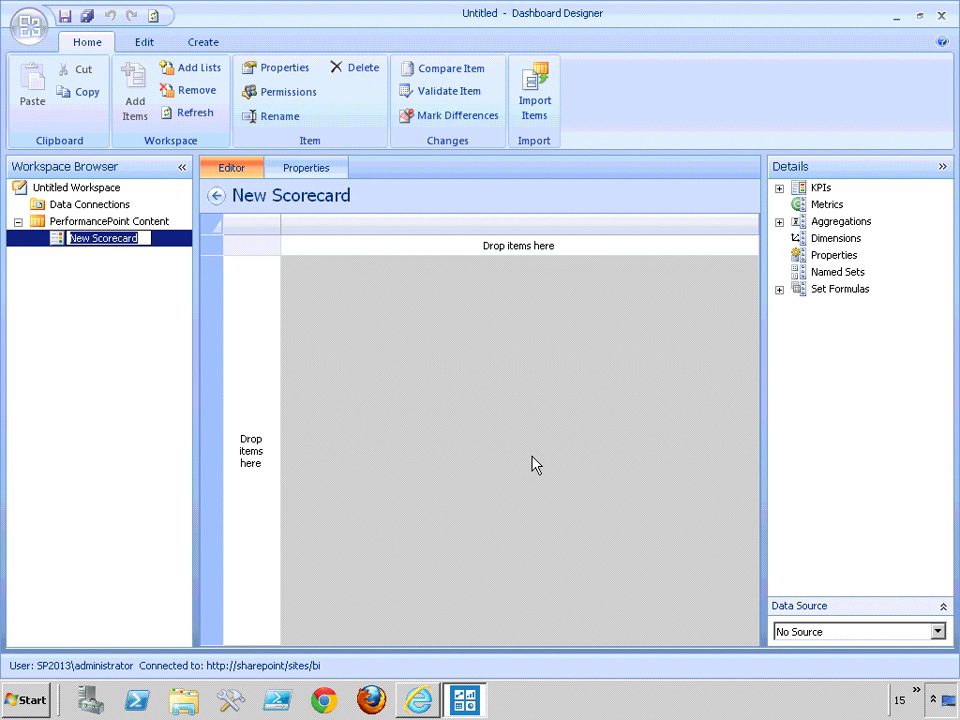
pyautogui.click(82, 204)
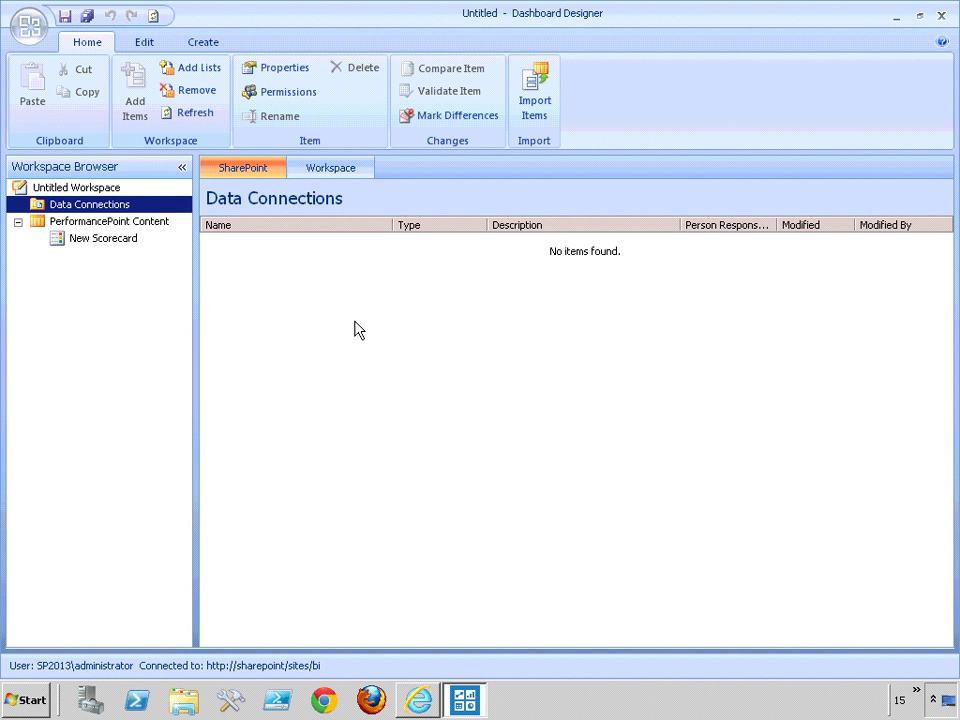
# Create a new data source of the Tabular List type SharePoint List.
pyautogui.click(203, 40)
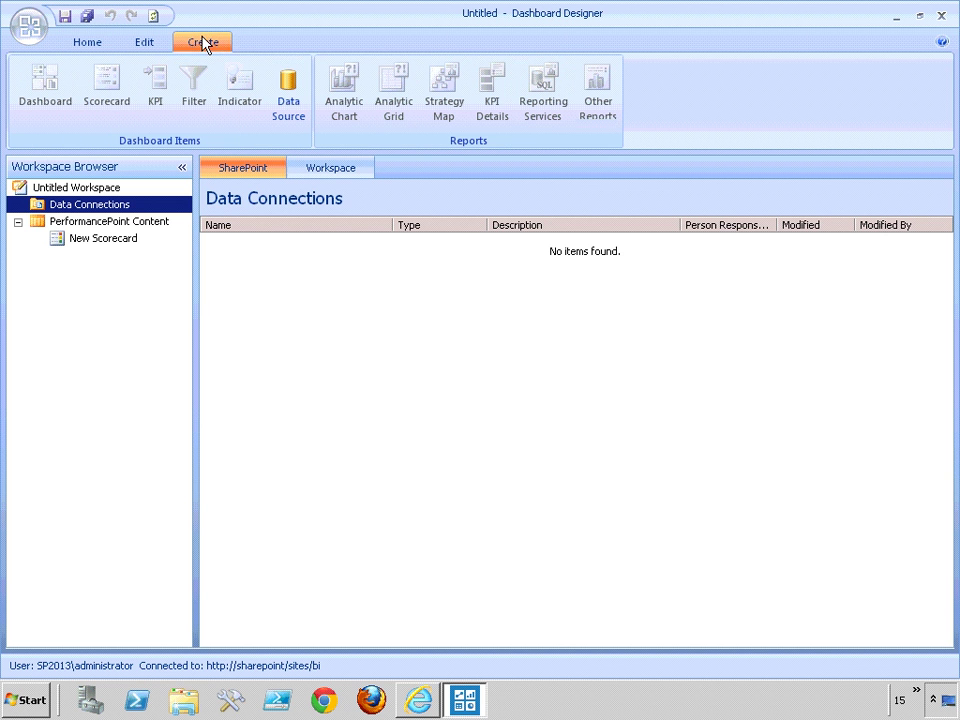
pyautogui.click(286, 94)
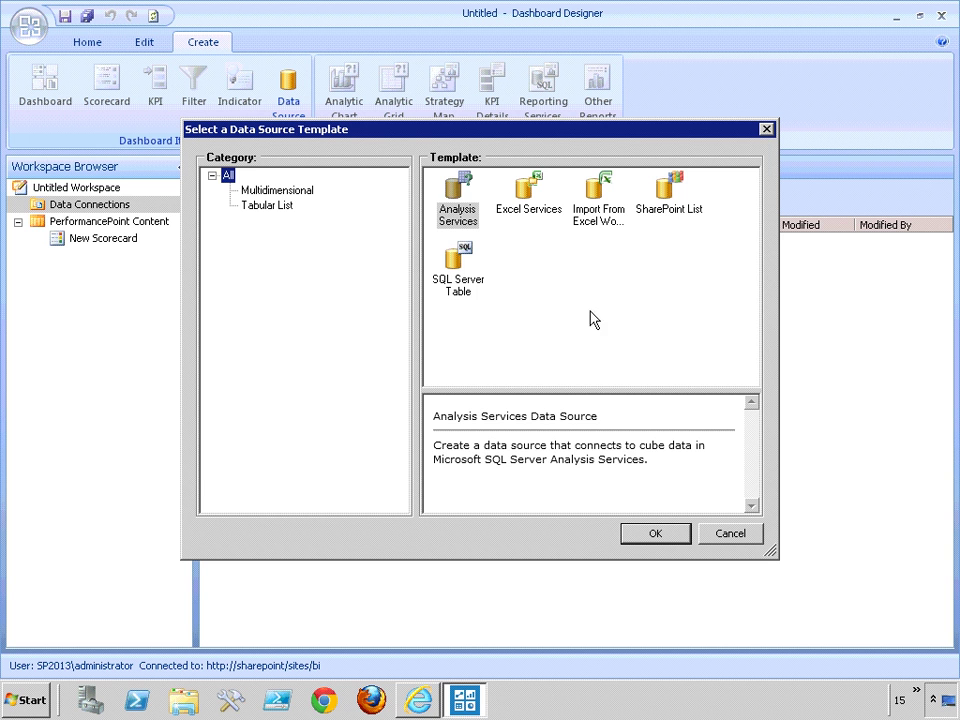
pyautogui.click(666, 210)
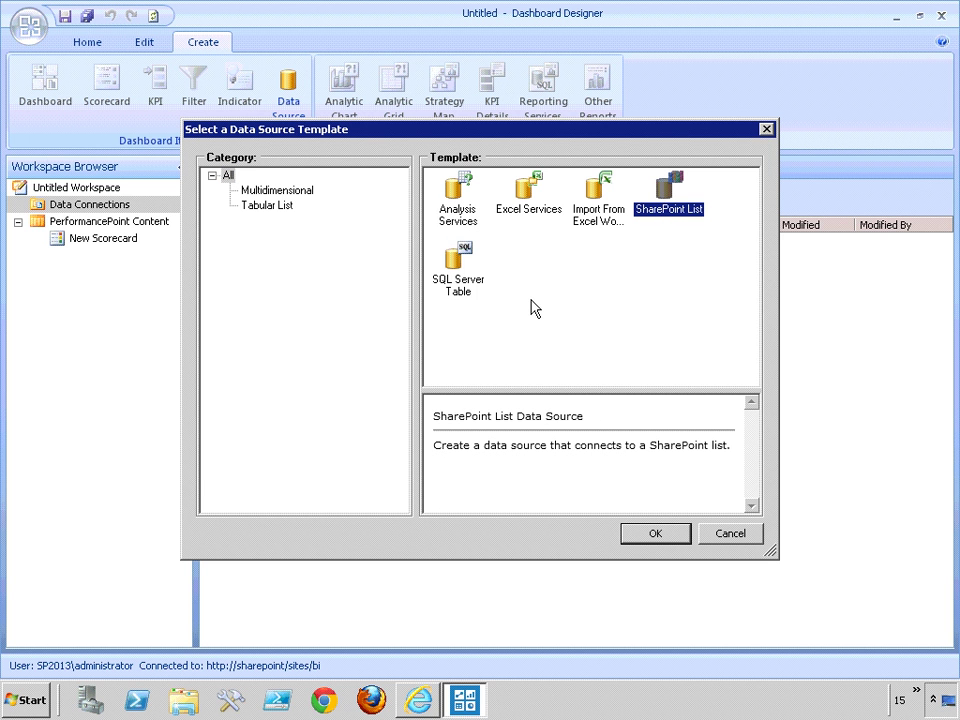
pyautogui.click(272, 207)
pyautogui.click(652, 532)
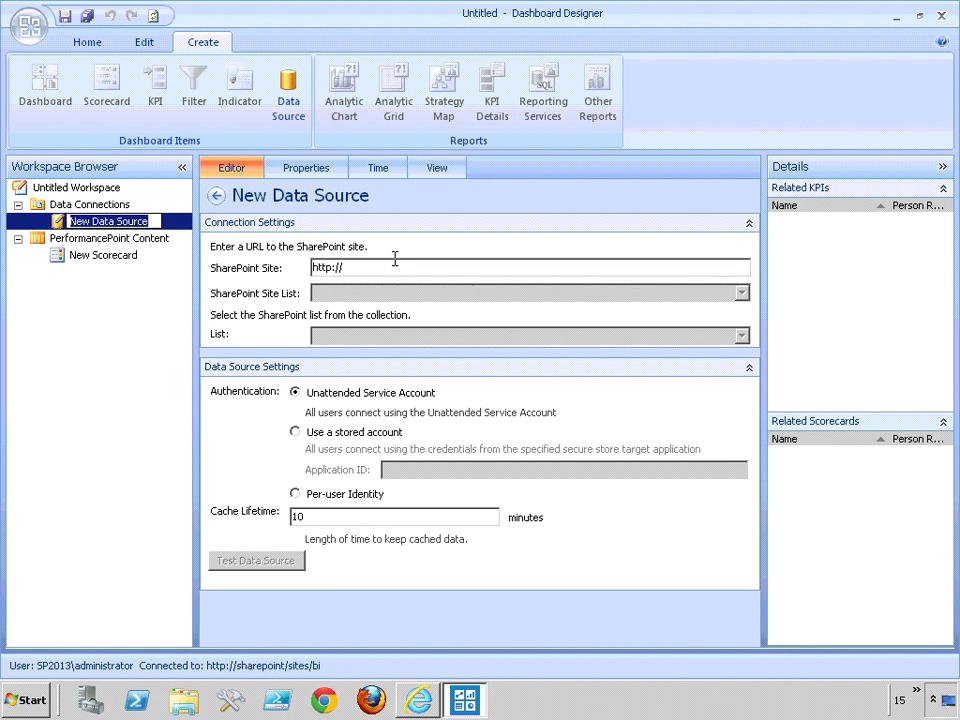
pyautogui.click(366, 265)
pyautogui.write('sharepoint')
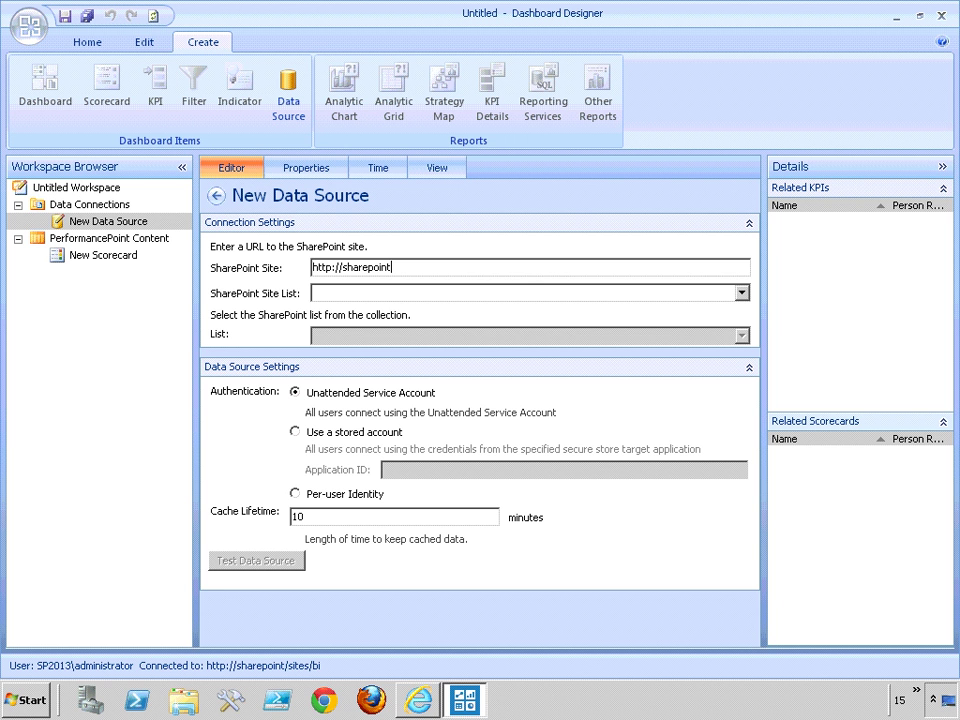
pyautogui.click(742, 294)
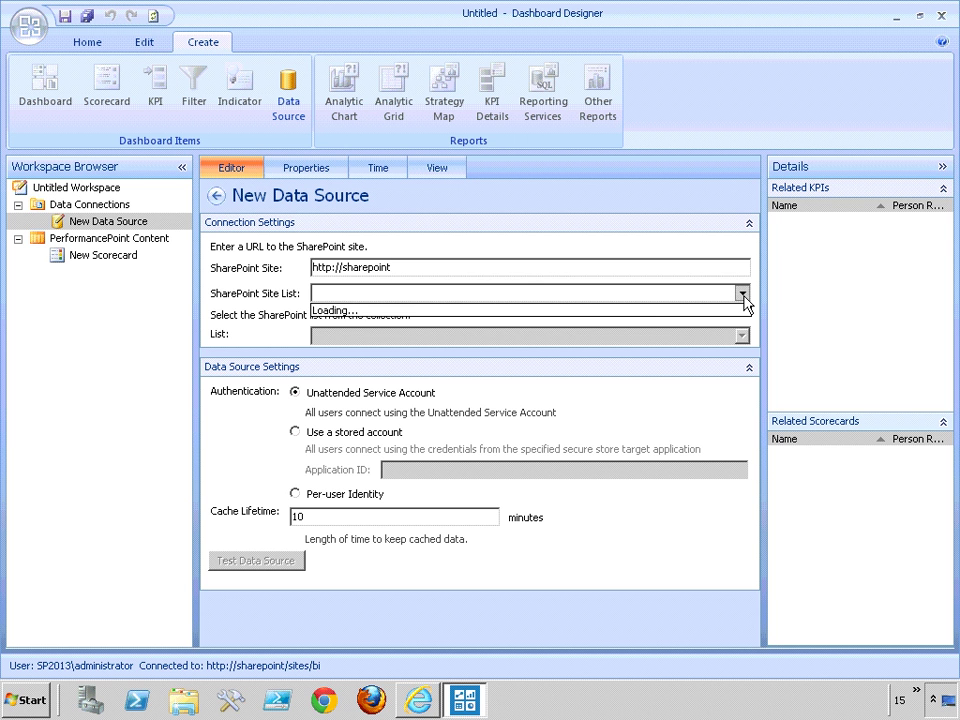
pyautogui.click(385, 312)
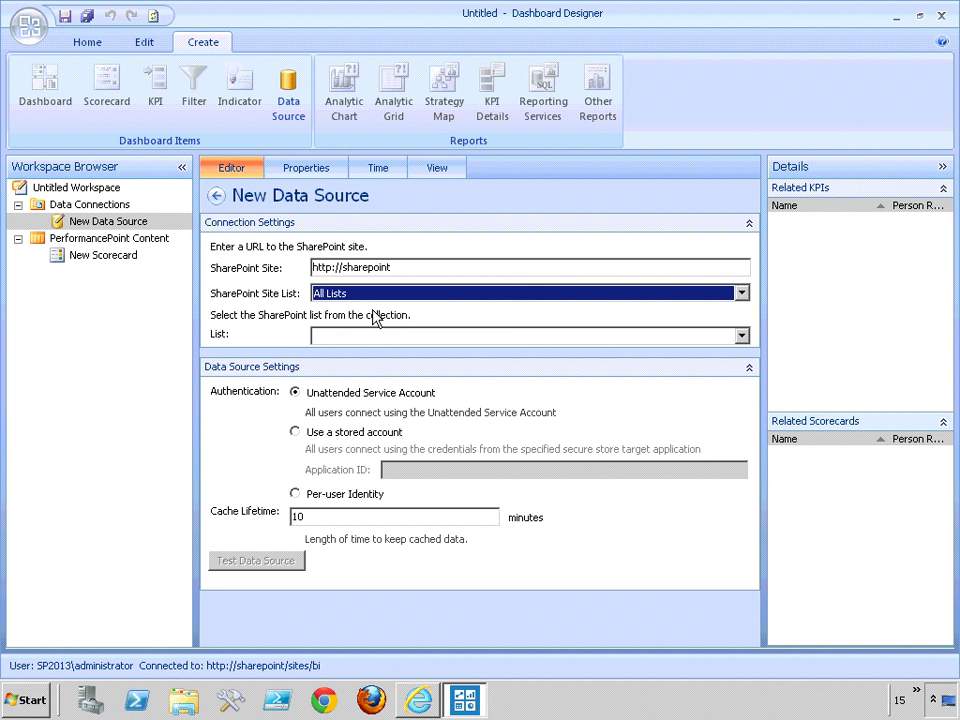
pyautogui.click(742, 336)
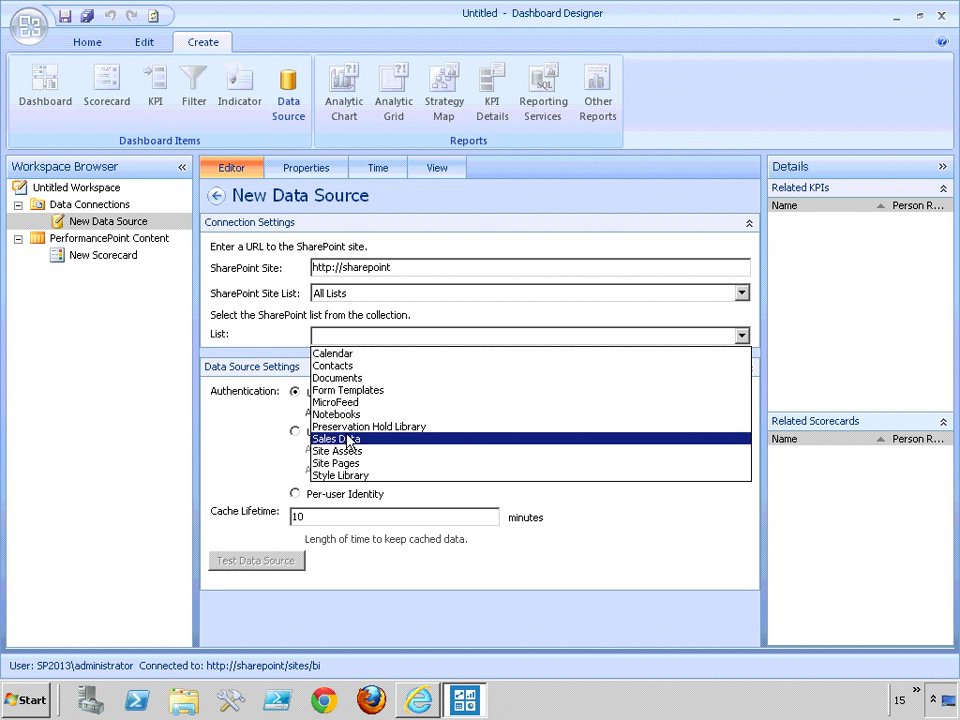
pyautogui.click(365, 440)
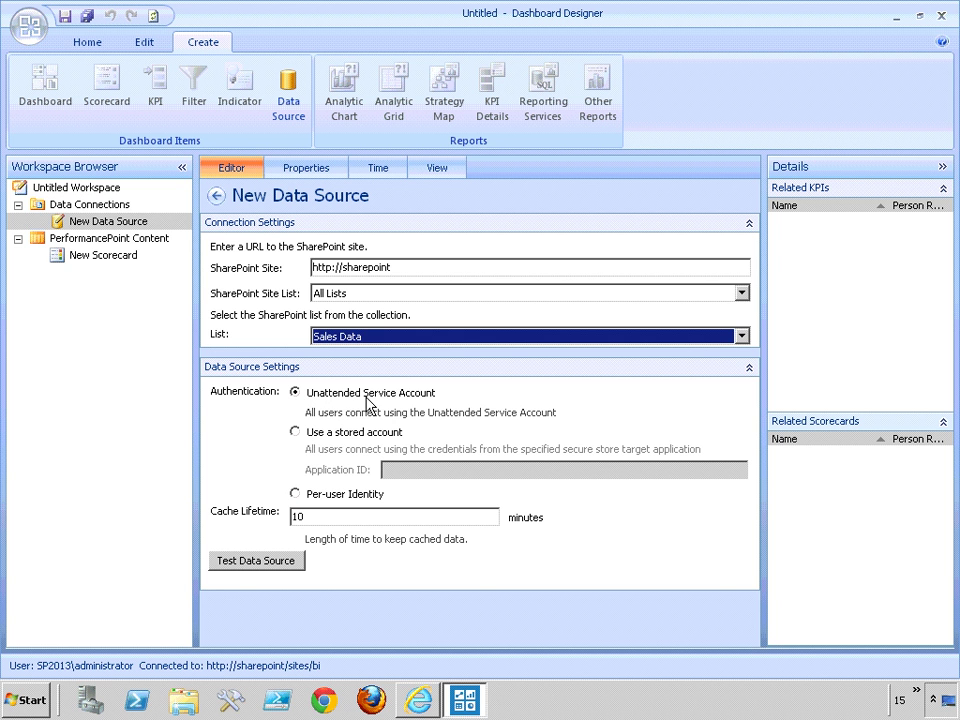
pyautogui.click(255, 562)
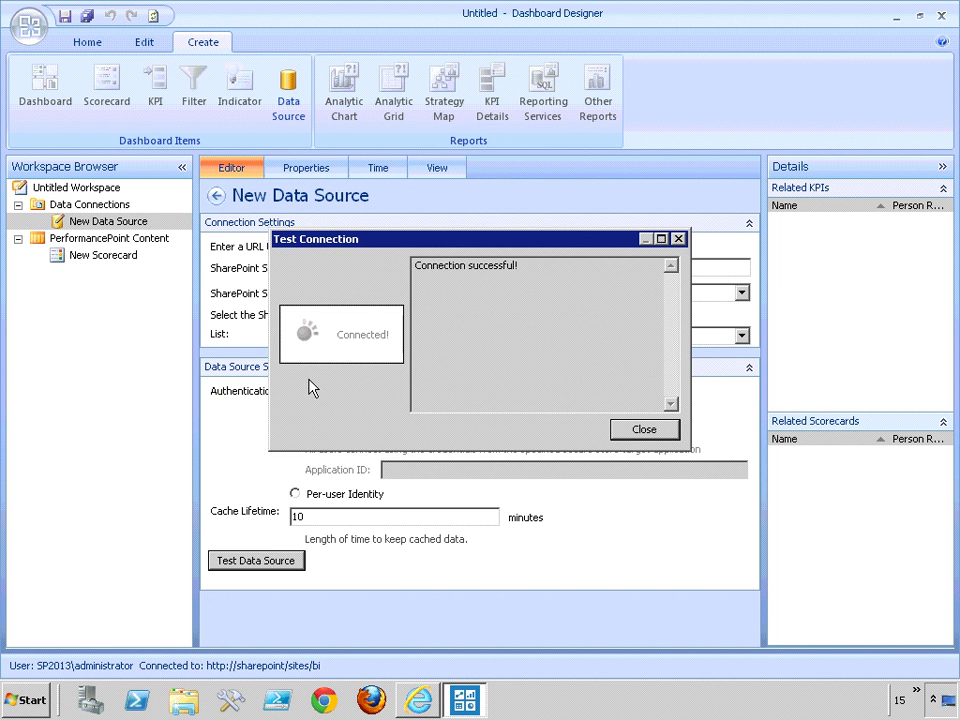
pyautogui.click(652, 432)
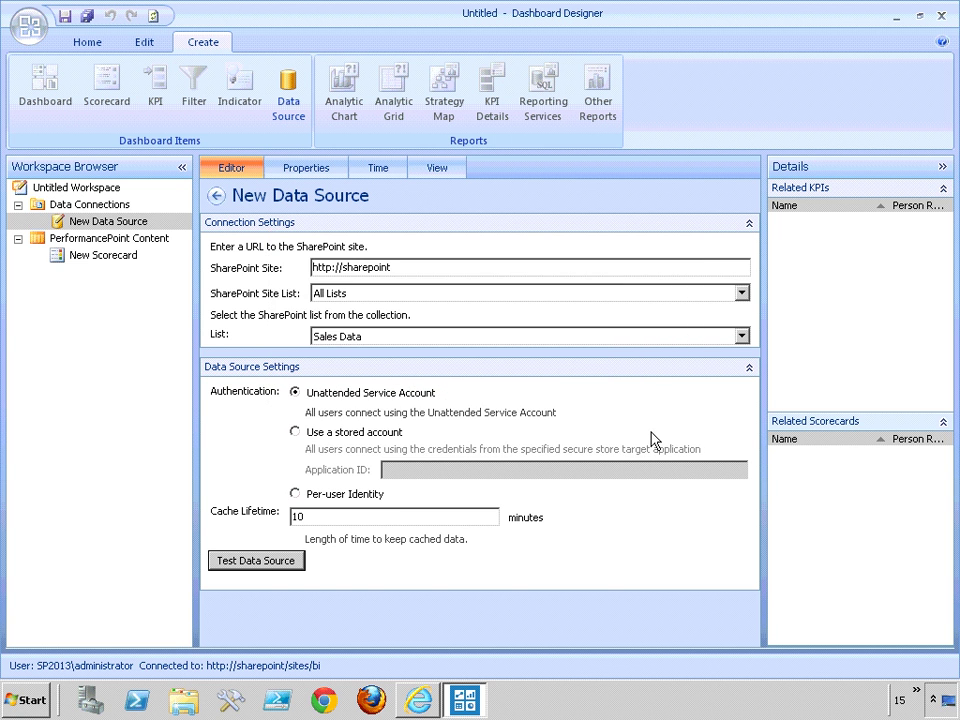
pyautogui.click(103, 256)
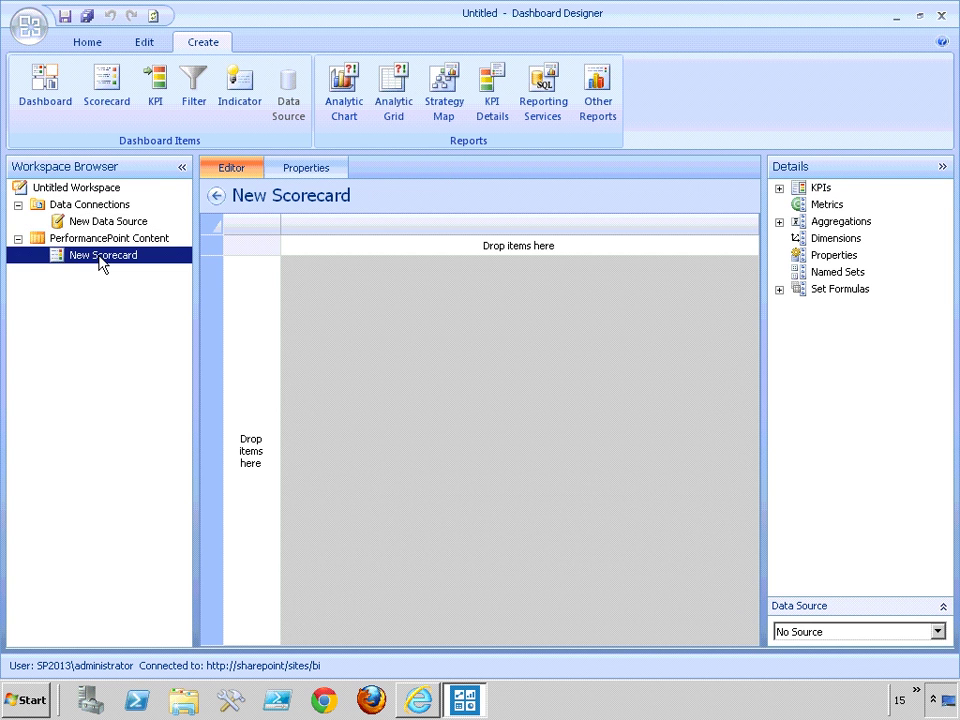
# Delete the empty New Scorecard and start a new Tabular SharePoint List scorecard.
pyautogui.press('Delete')
pyautogui.click(553, 402)
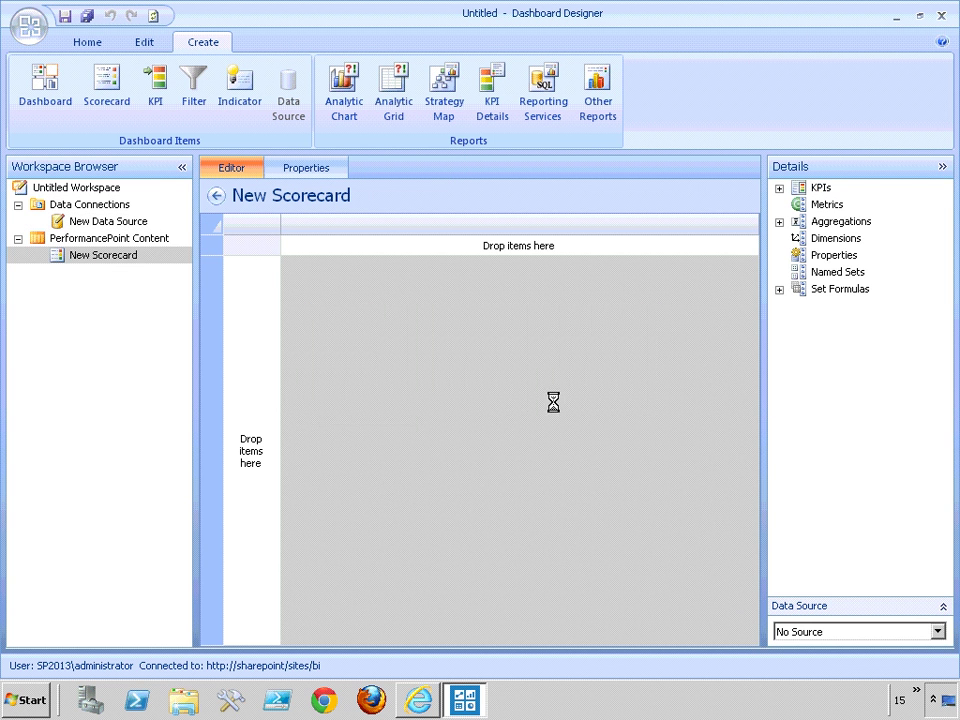
pyautogui.click(110, 85)
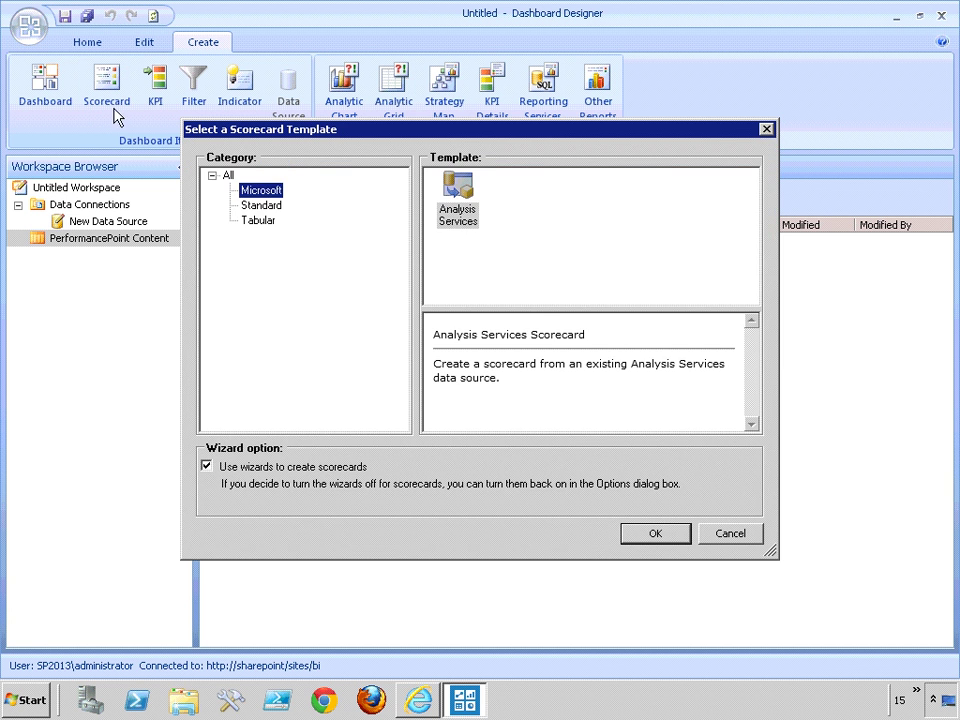
pyautogui.click(261, 222)
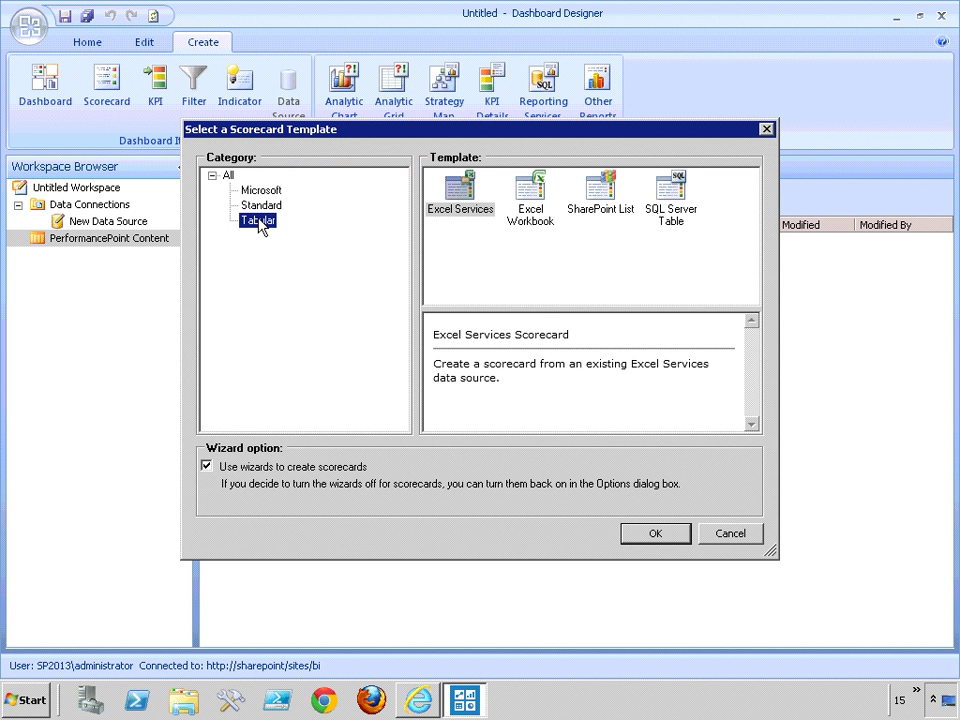
pyautogui.click(596, 190)
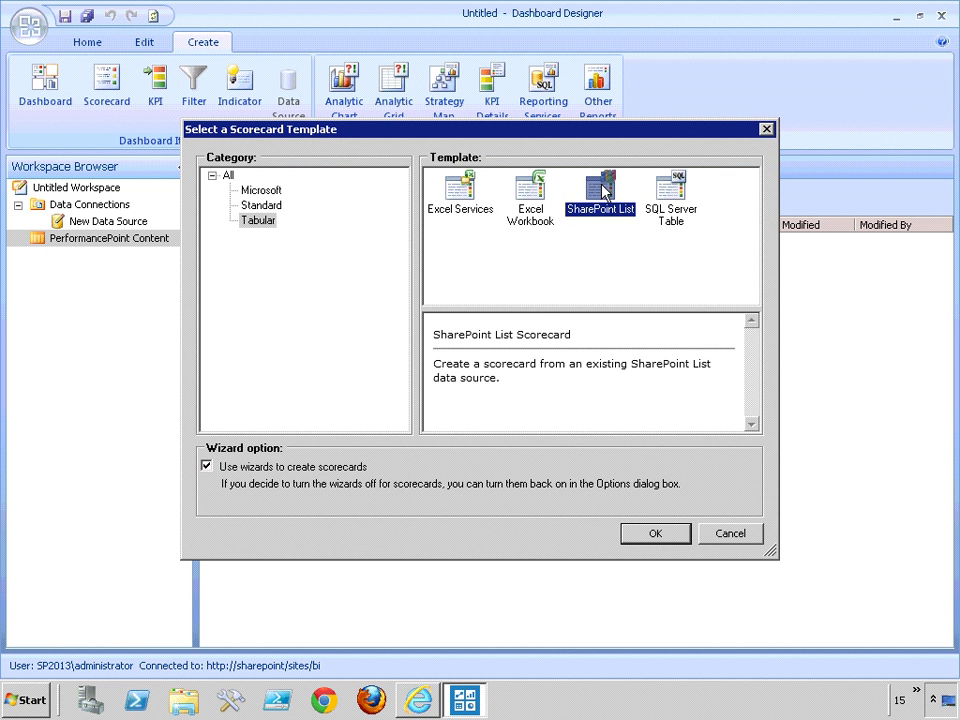
pyautogui.click(652, 535)
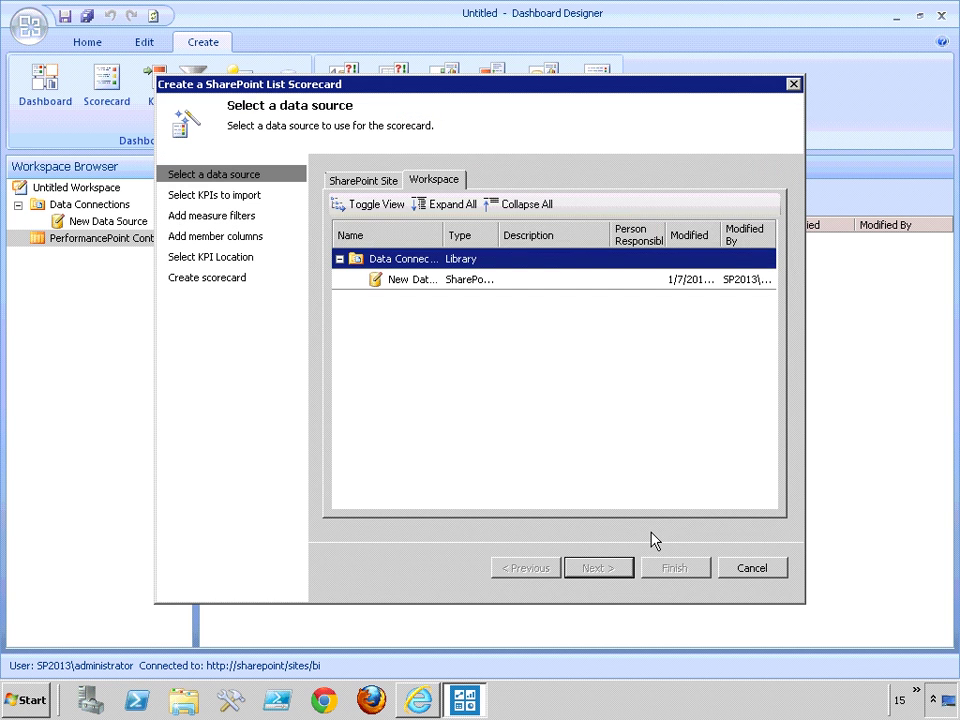
# Base the scorecard on New Data Source and add a new KPI to import.
pyautogui.click(412, 283)
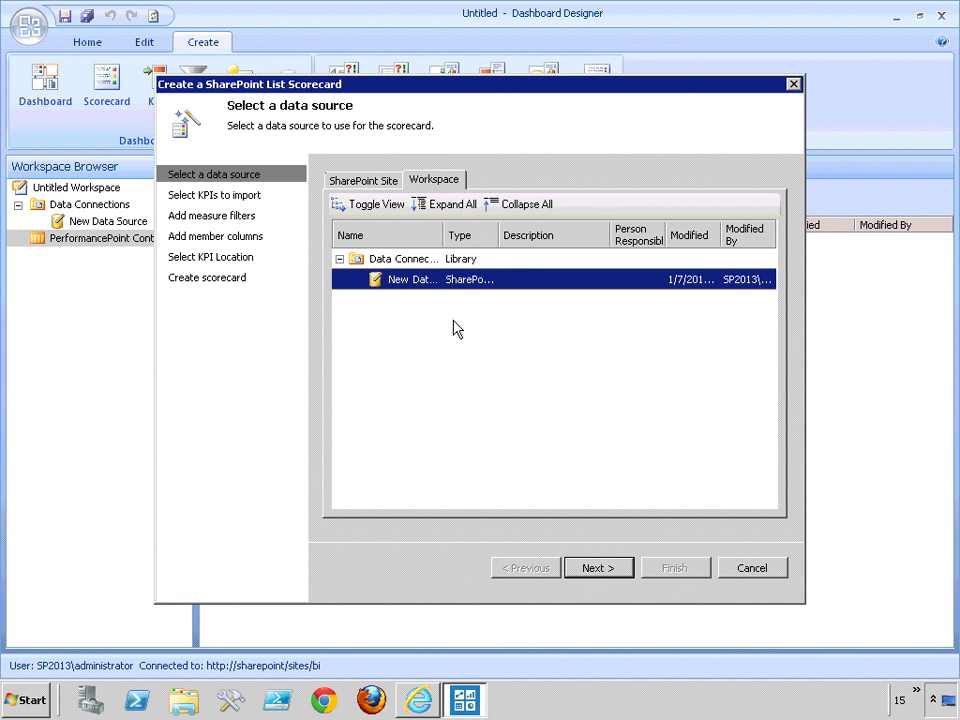
pyautogui.click(603, 568)
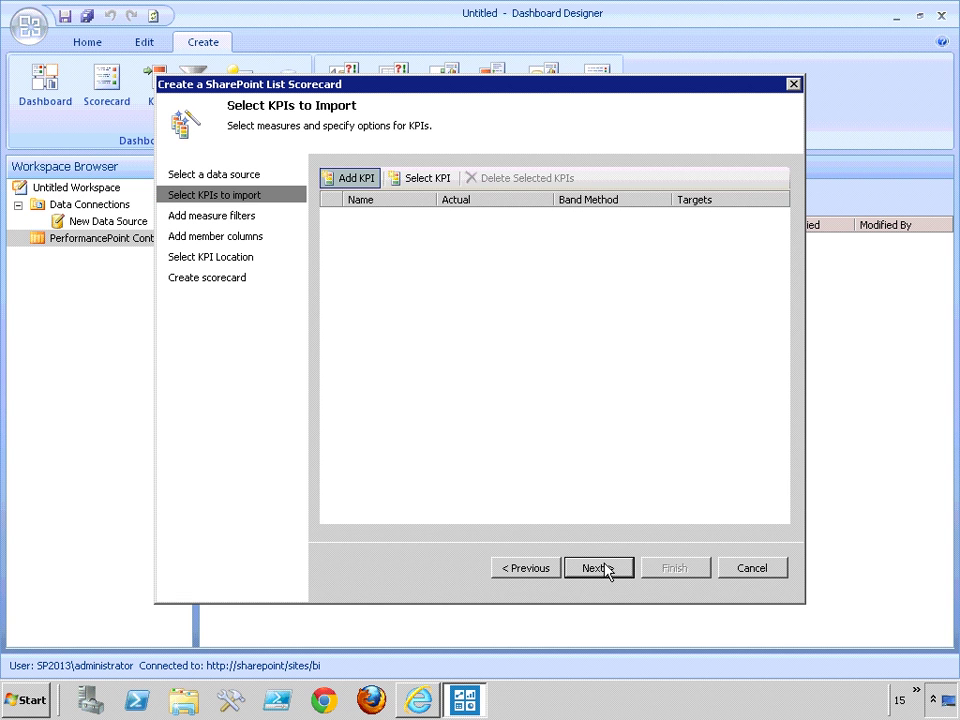
pyautogui.click(360, 181)
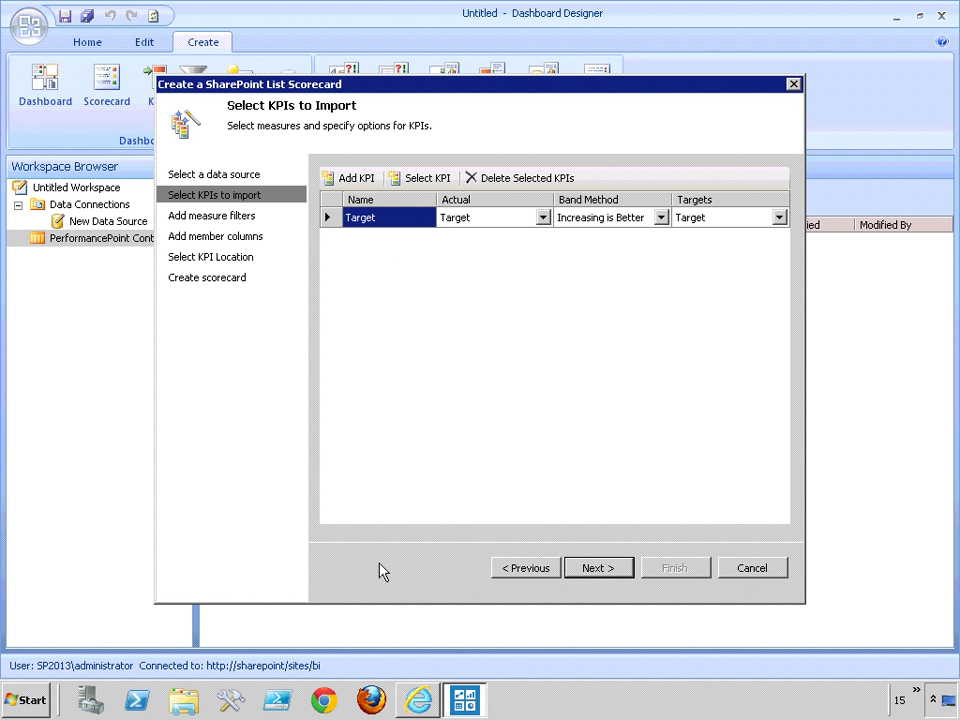
pyautogui.click(419, 705)
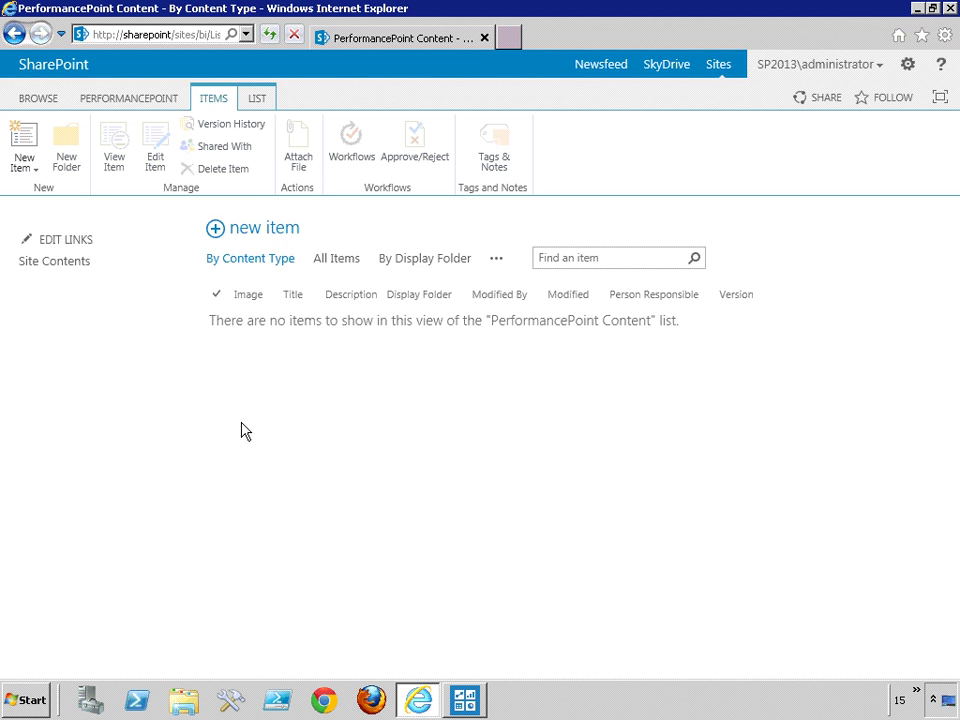
pyautogui.click(509, 38)
pyautogui.write('sh')
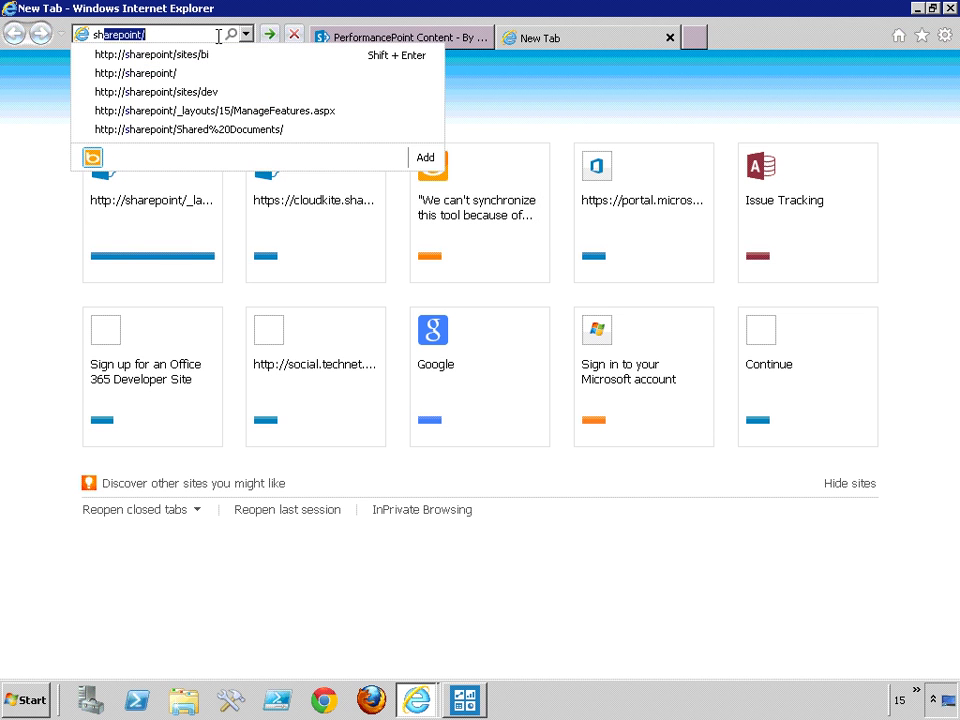
pyautogui.press('Down')
pyautogui.press('Down')
pyautogui.press('Return')
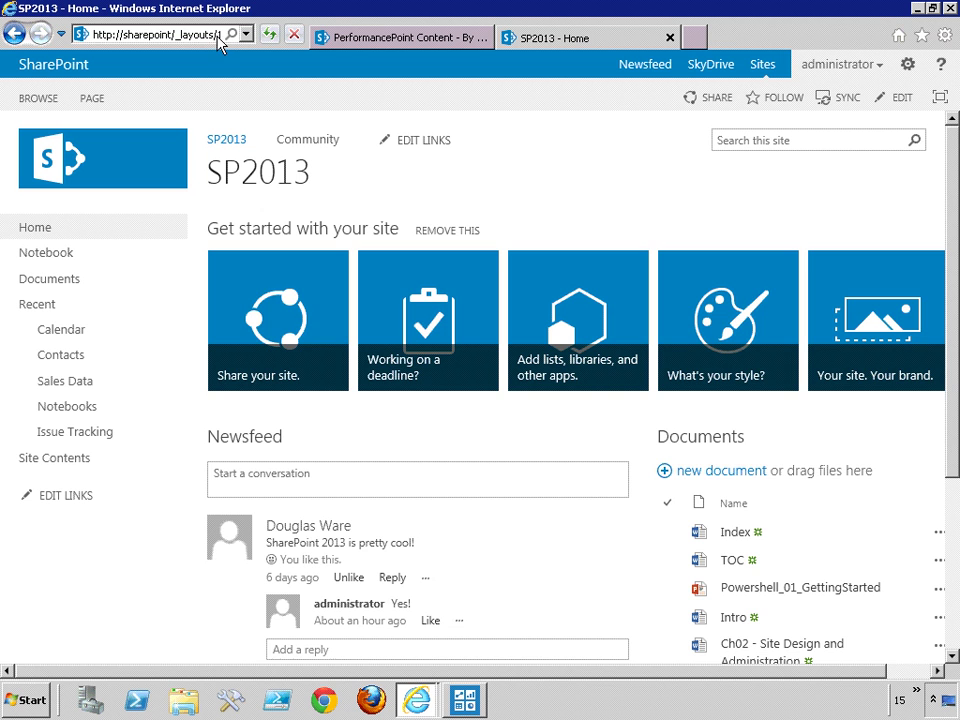
pyautogui.click(52, 382)
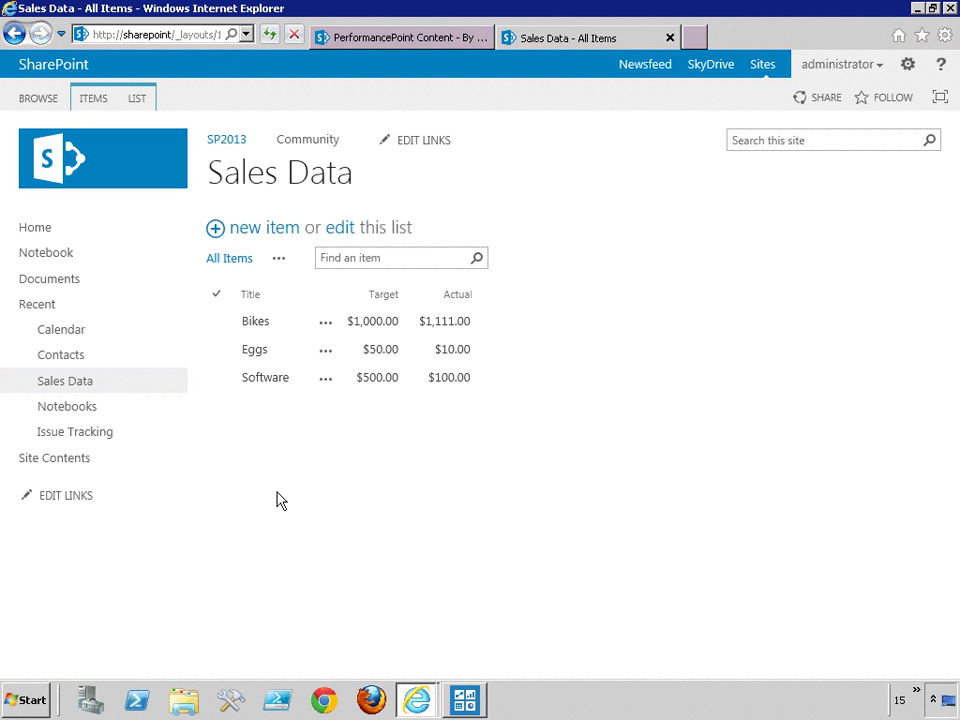
pyautogui.click(298, 379)
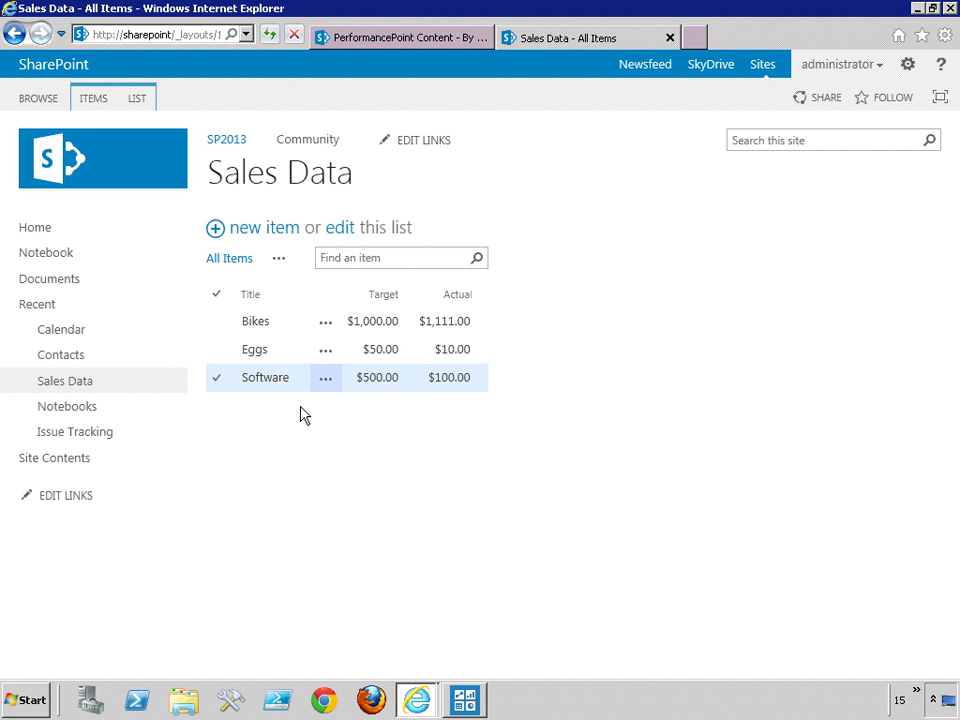
pyautogui.click(270, 431)
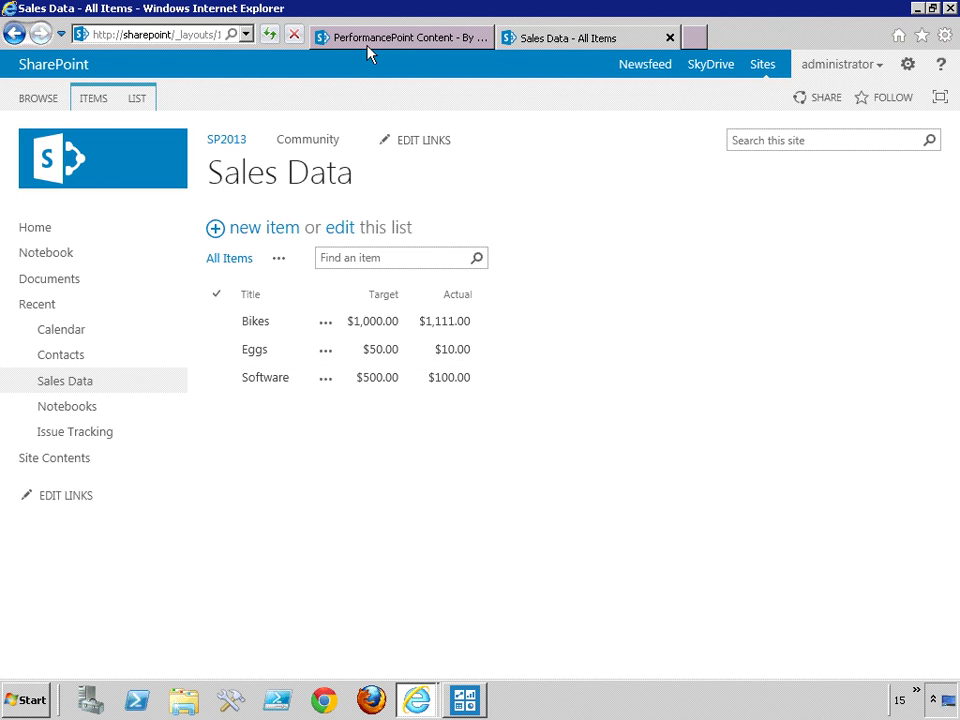
pyautogui.click(415, 38)
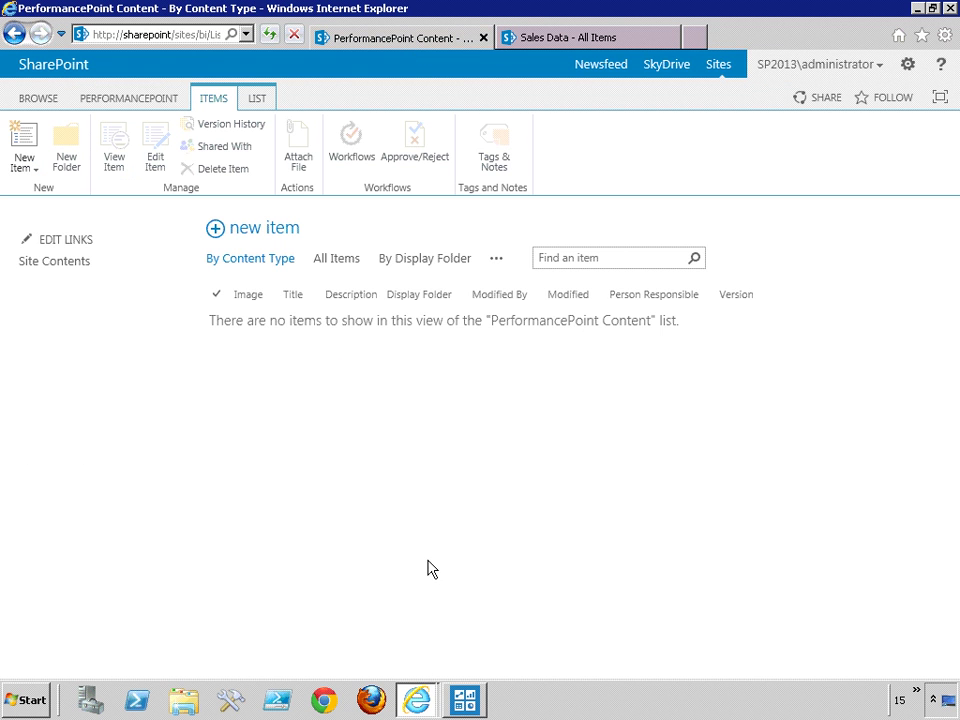
pyautogui.click(464, 700)
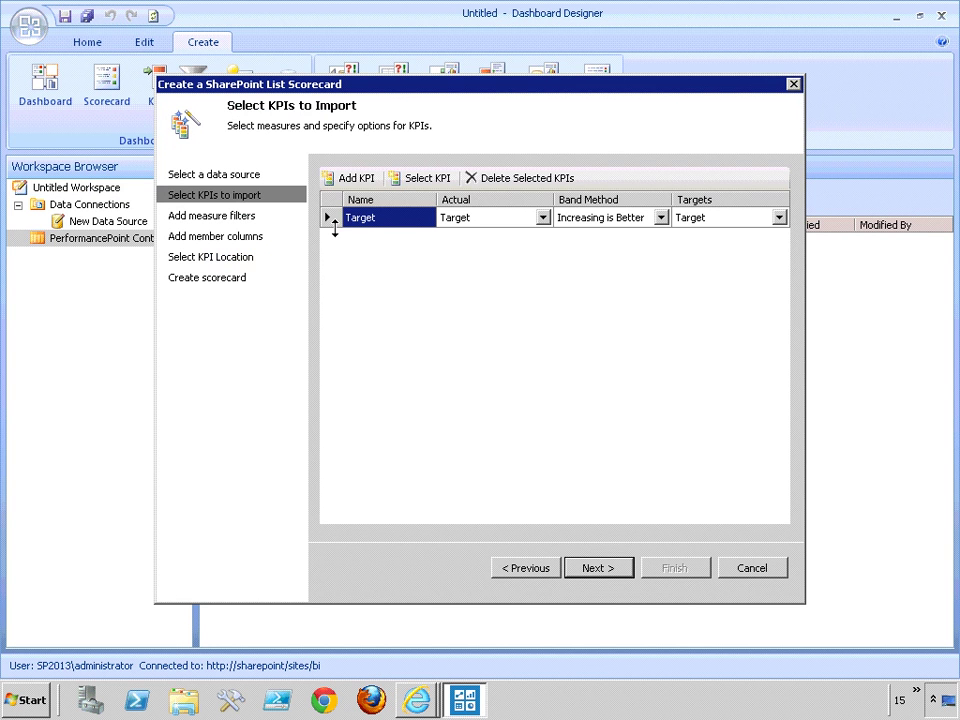
# Map the Target KPI's actual value to the Actual column and finish the scorecard wizard.
pyautogui.click(544, 218)
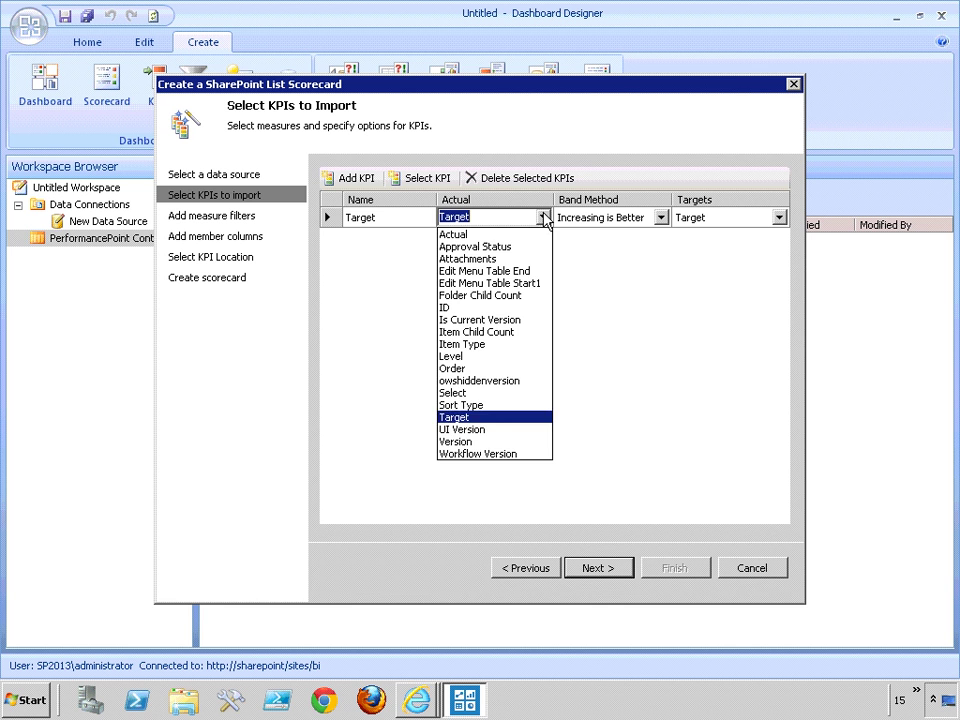
pyautogui.click(460, 234)
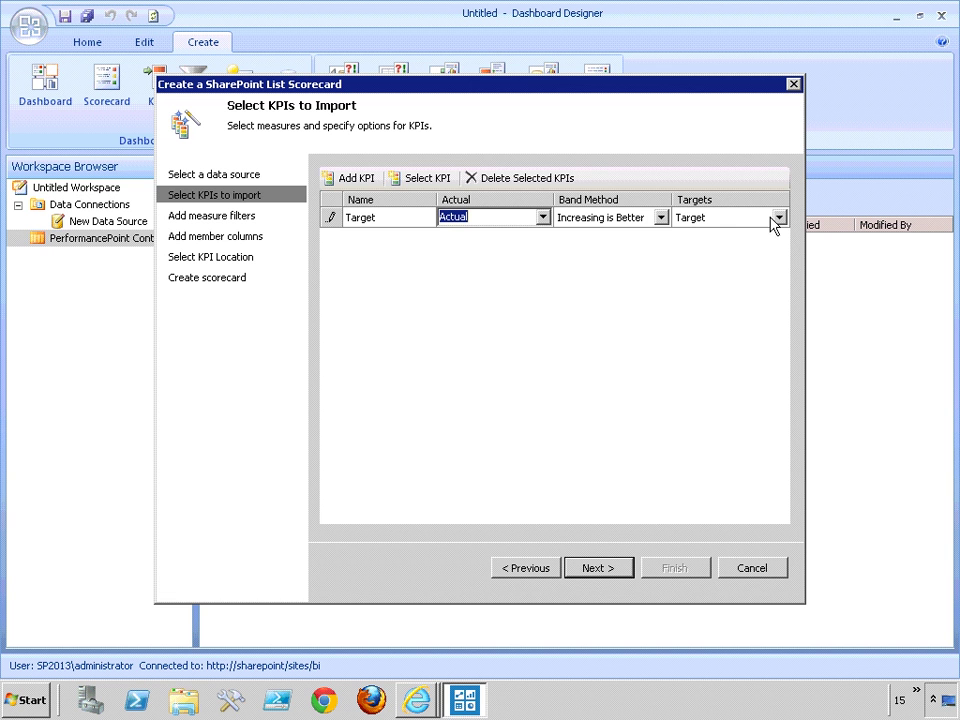
pyautogui.click(606, 568)
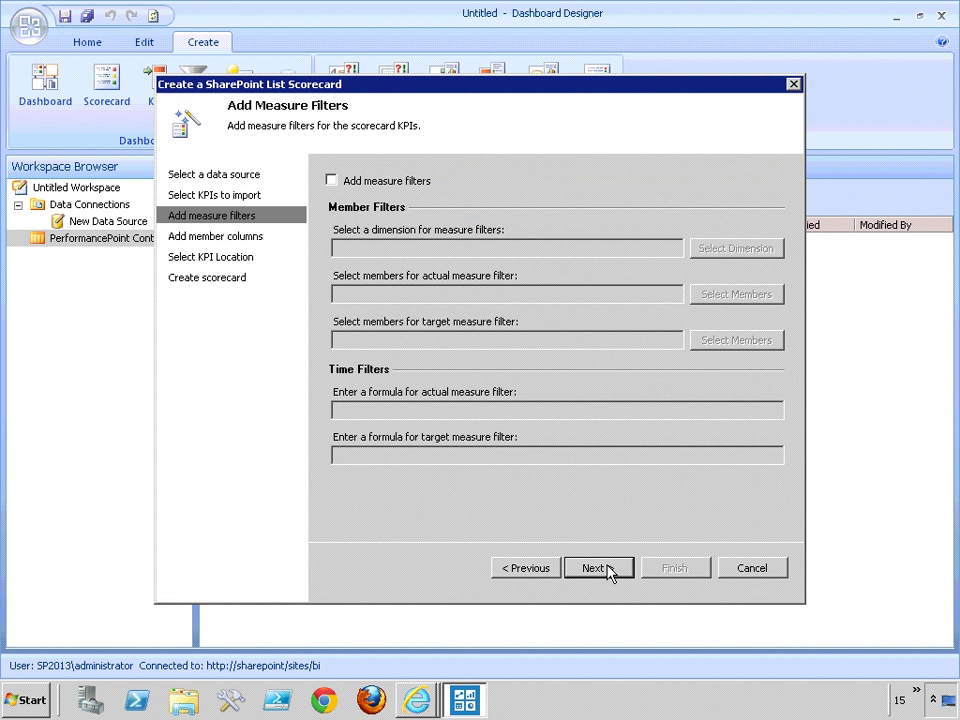
pyautogui.click(606, 570)
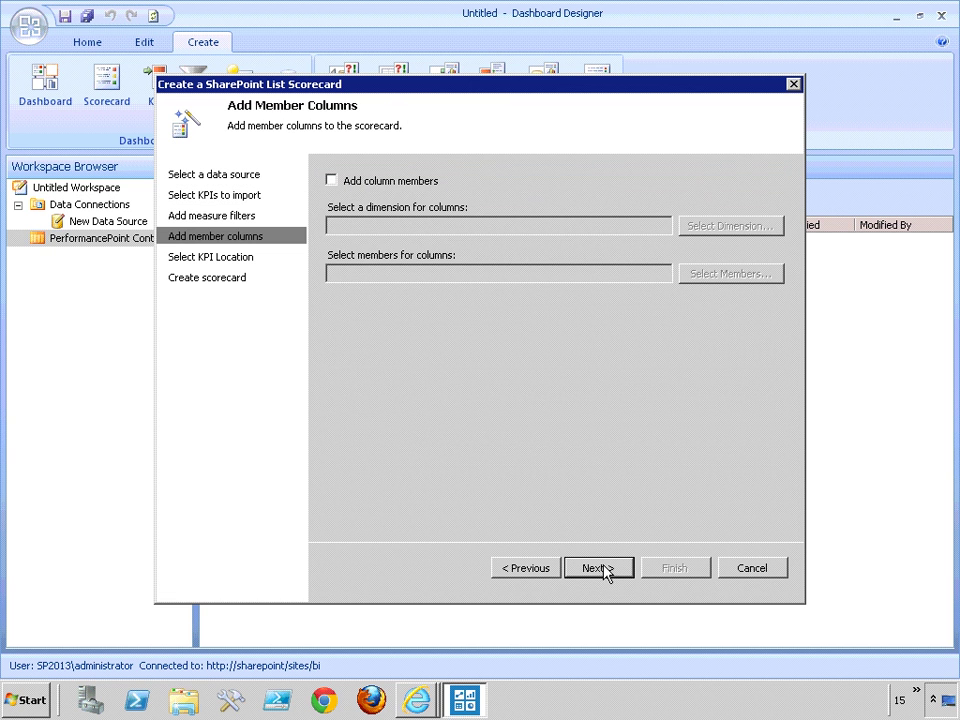
pyautogui.click(606, 570)
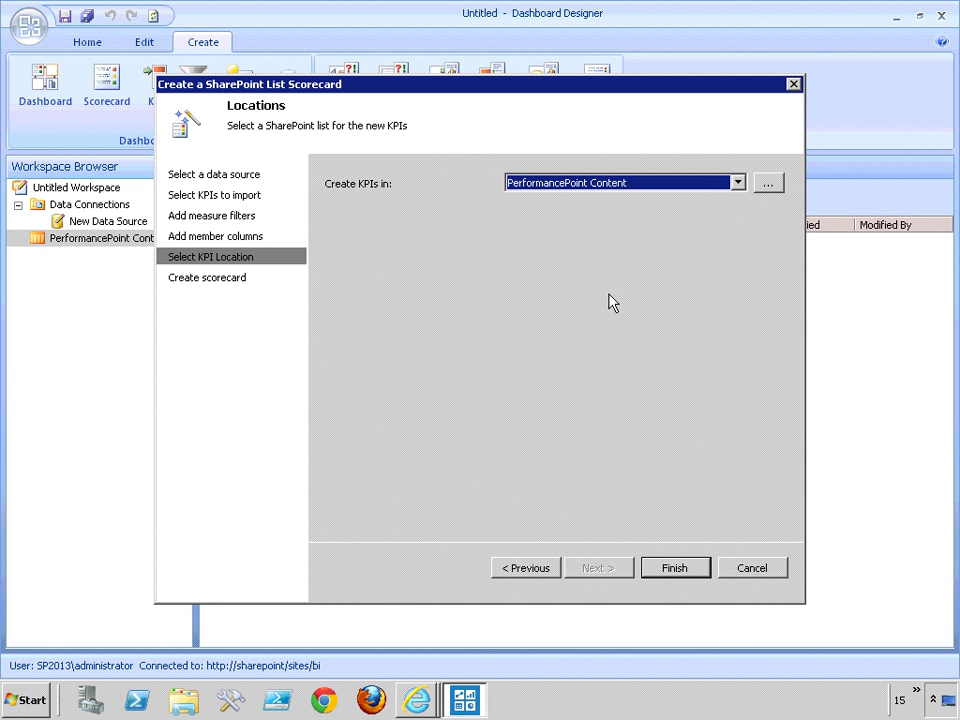
pyautogui.click(664, 568)
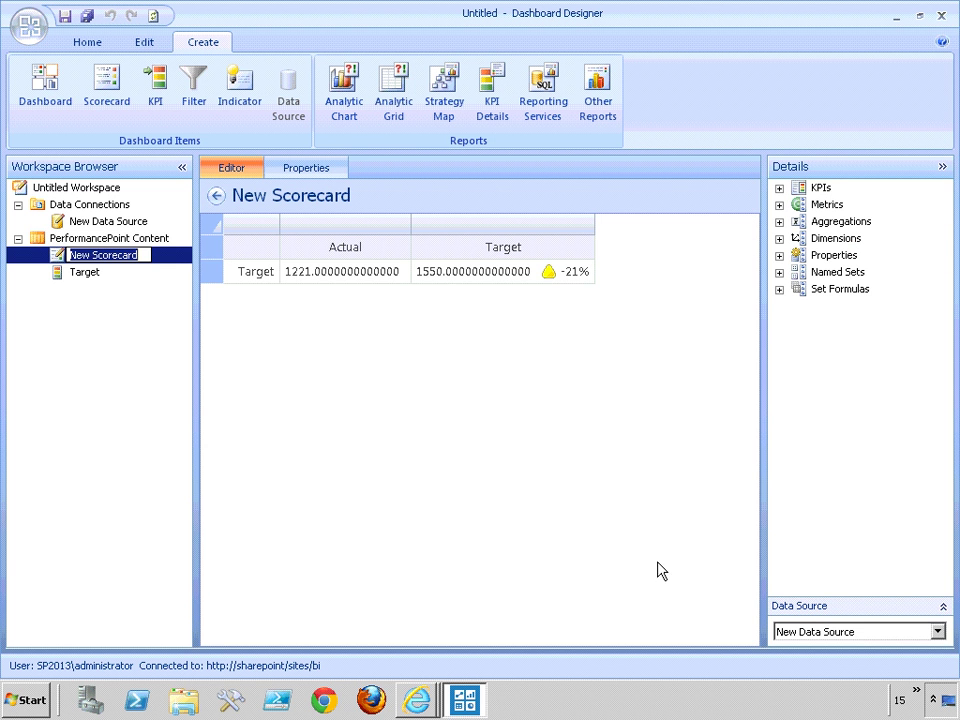
# Confirm the New Scorecard name and format the Target KPI's Actual value as Currency.
pyautogui.click(357, 276)
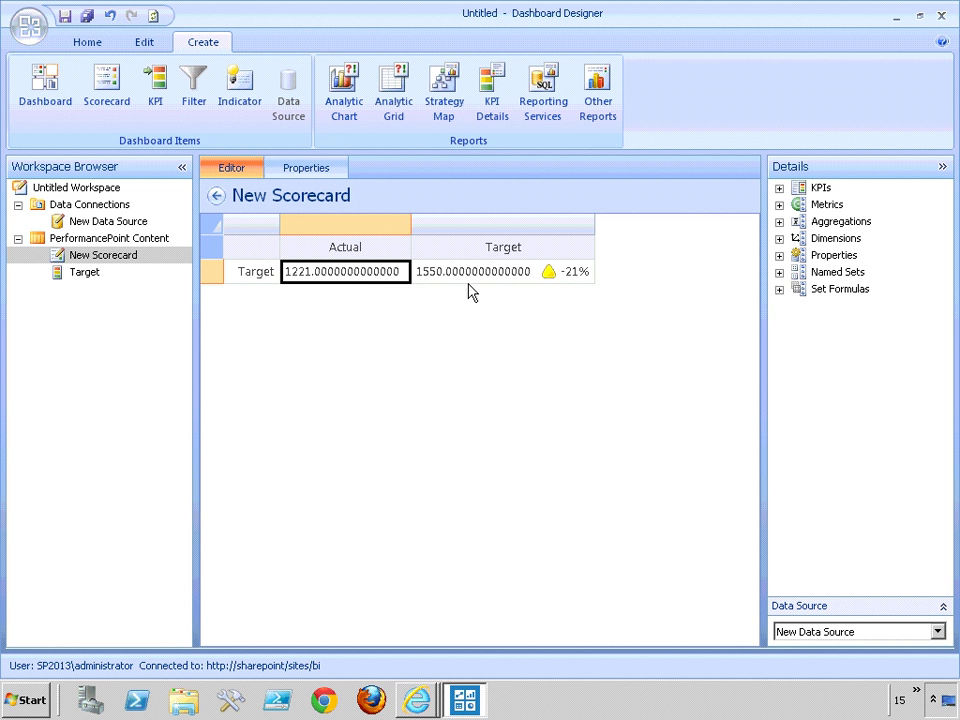
pyautogui.click(82, 275)
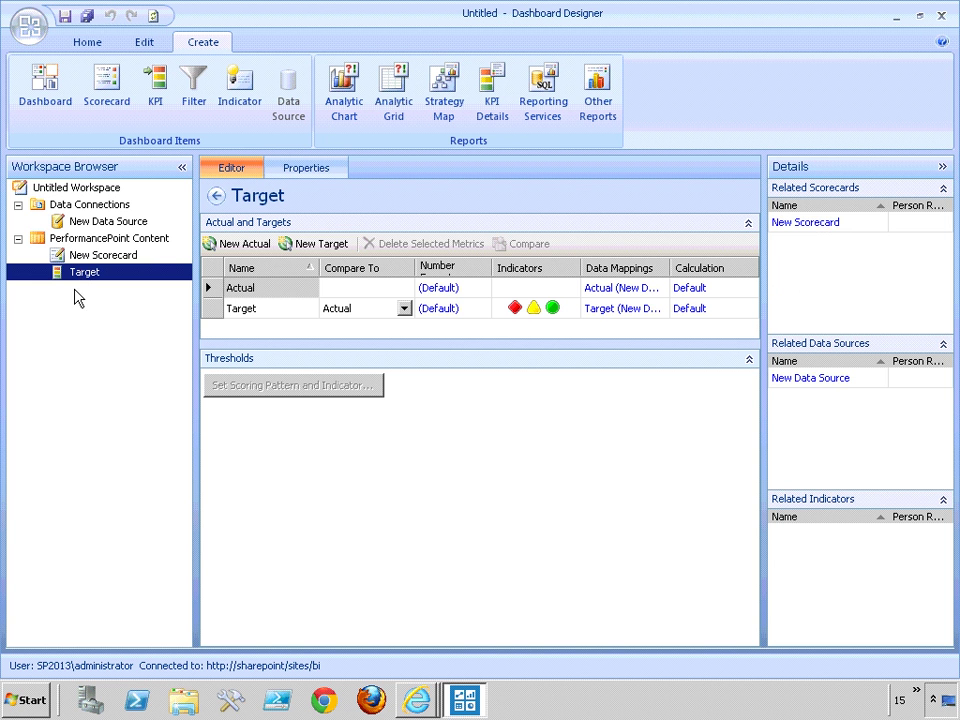
pyautogui.click(437, 289)
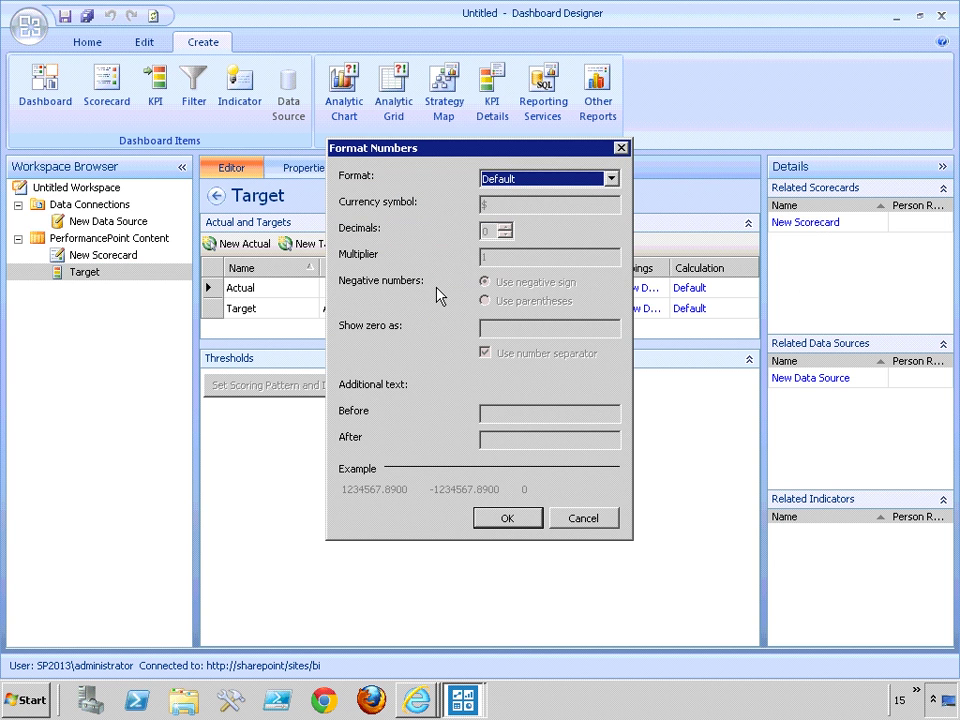
pyautogui.click(549, 180)
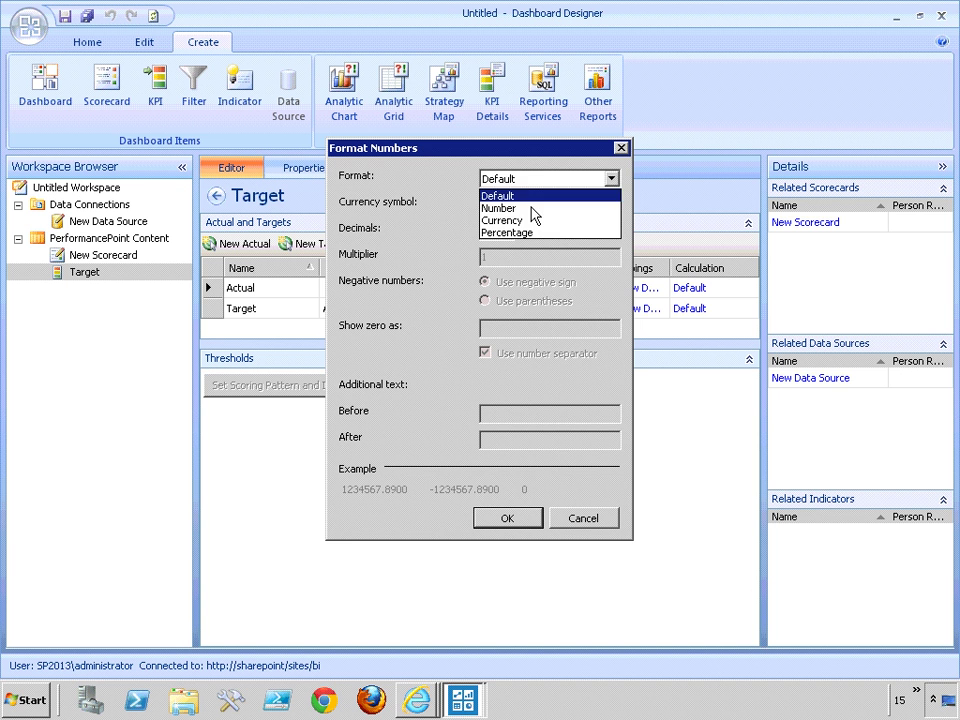
pyautogui.click(505, 220)
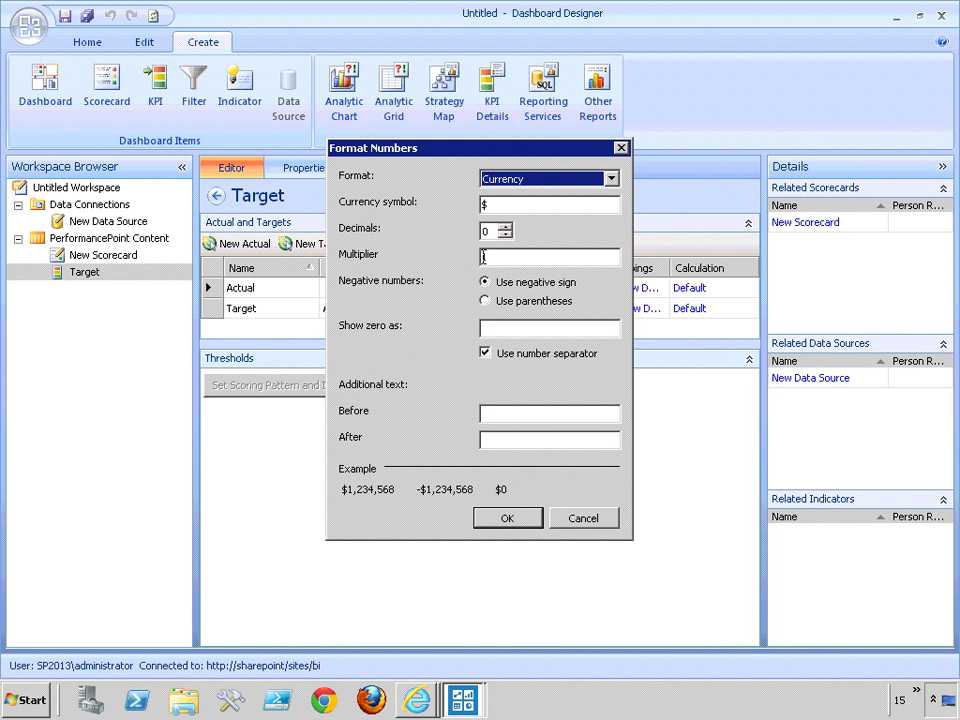
pyautogui.click(505, 520)
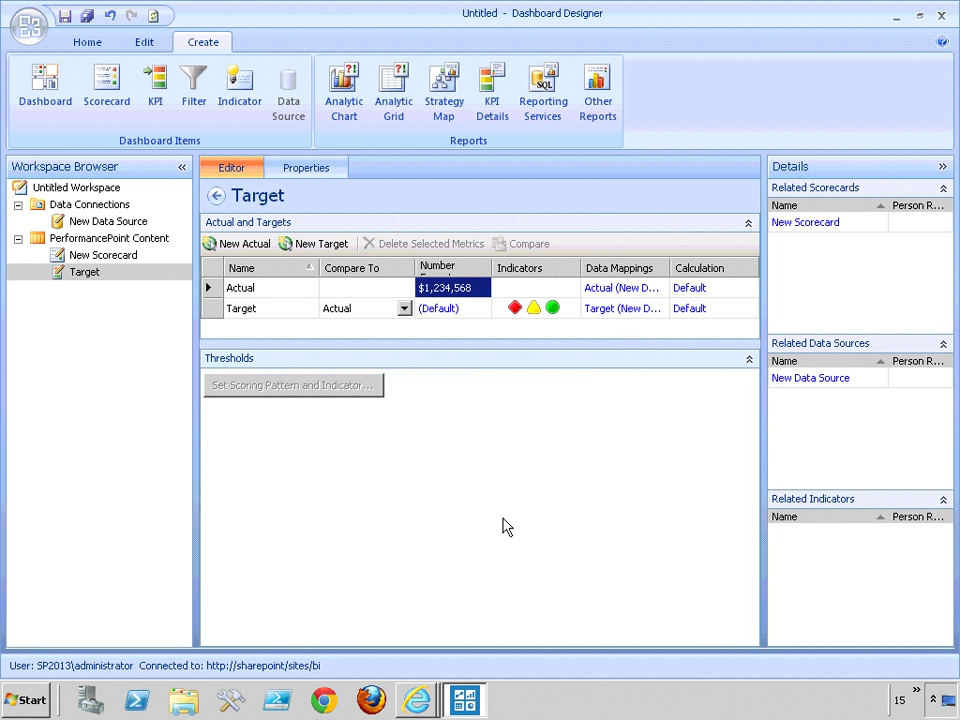
# Format the Target value as Currency, save the KPI to the site, and cancel the workspace save.
pyautogui.click(435, 312)
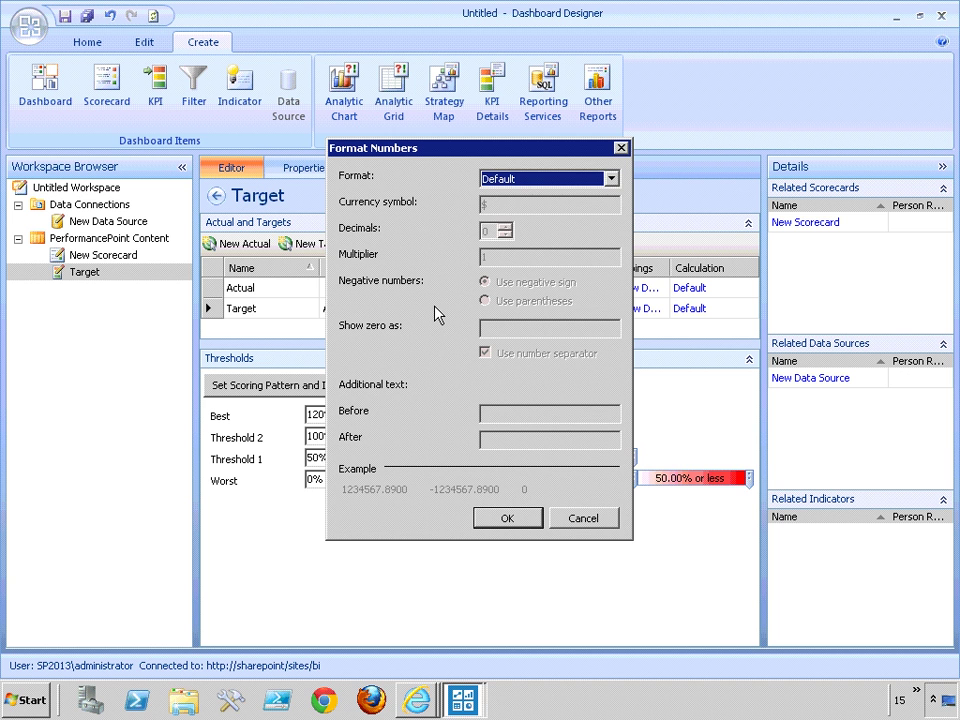
pyautogui.click(543, 181)
pyautogui.click(509, 222)
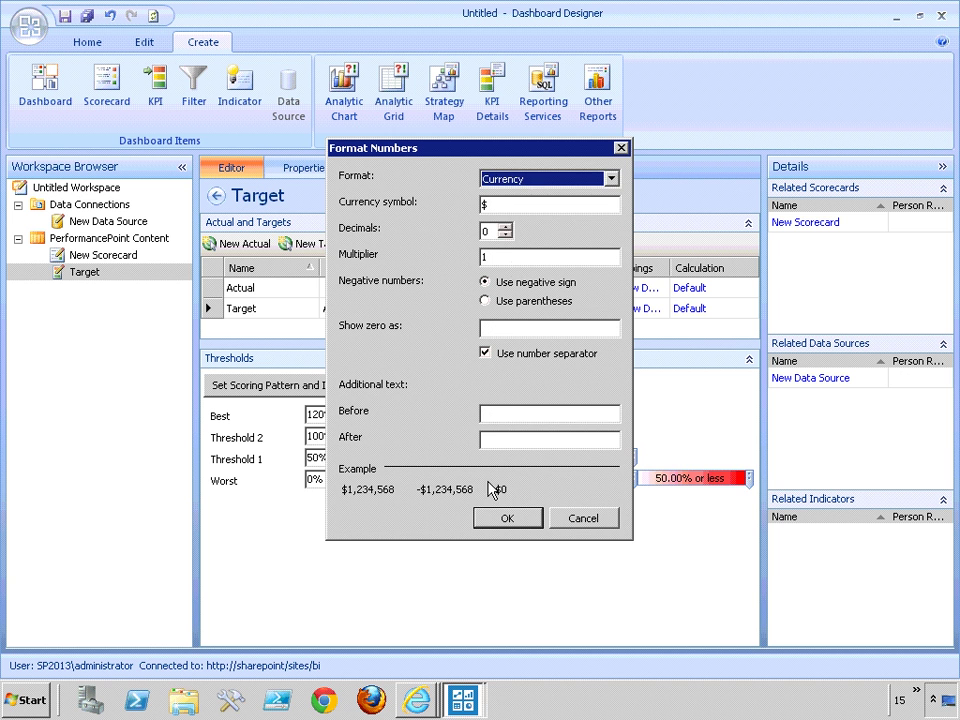
pyautogui.click(507, 518)
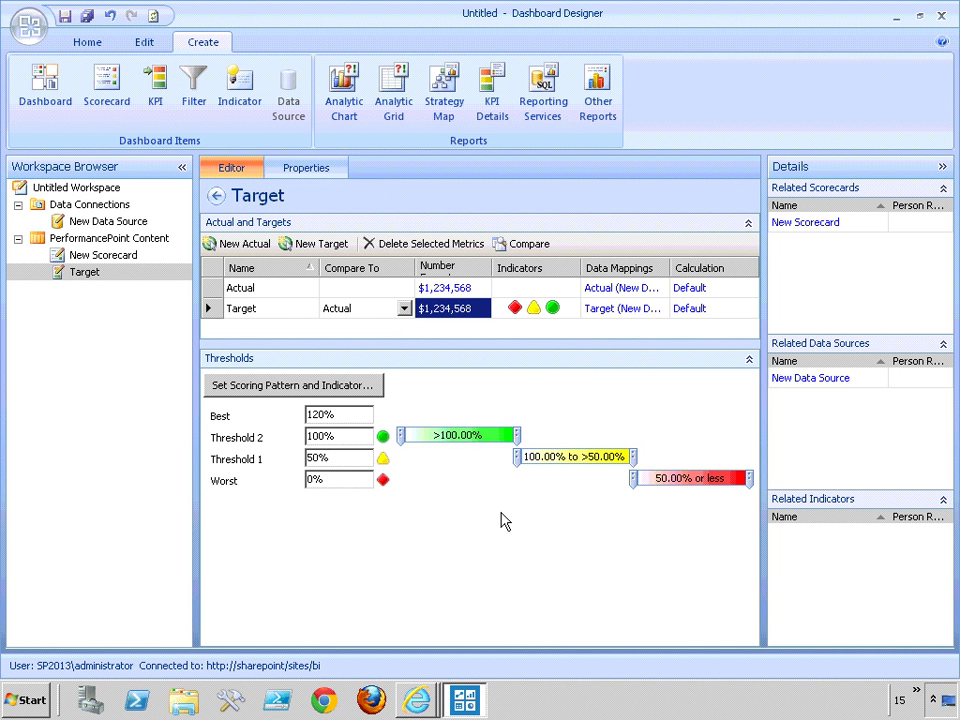
pyautogui.click(65, 17)
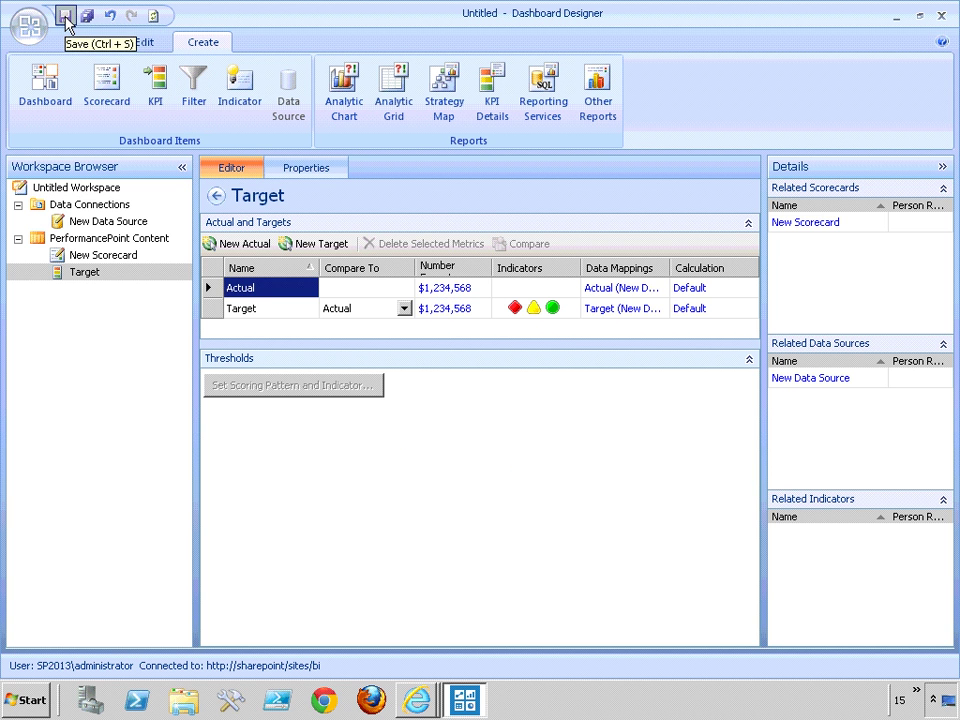
pyautogui.click(86, 16)
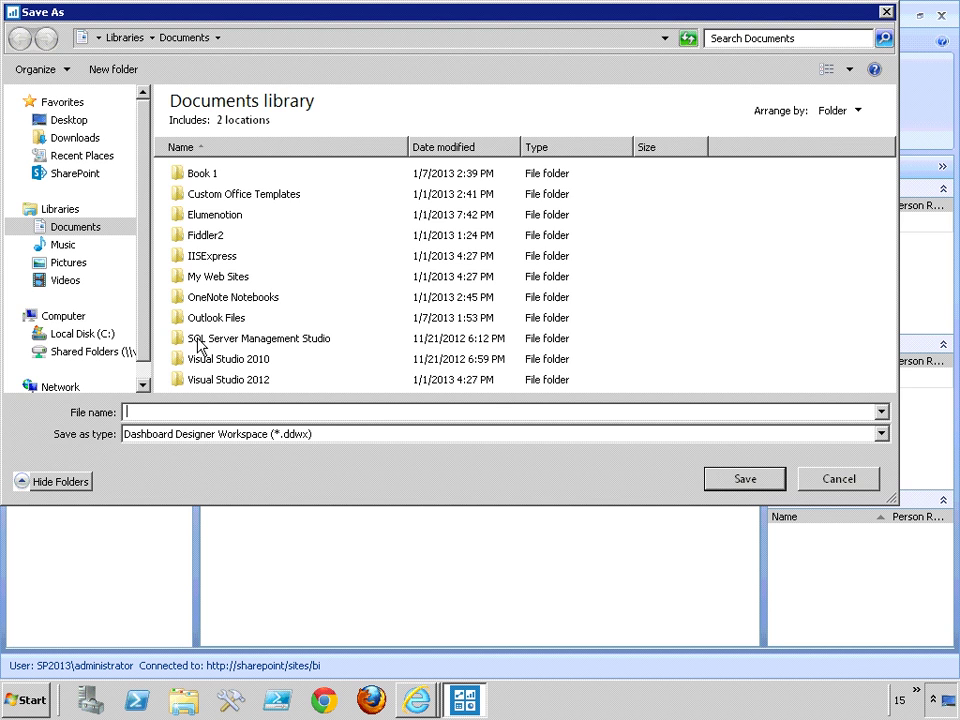
pyautogui.click(838, 482)
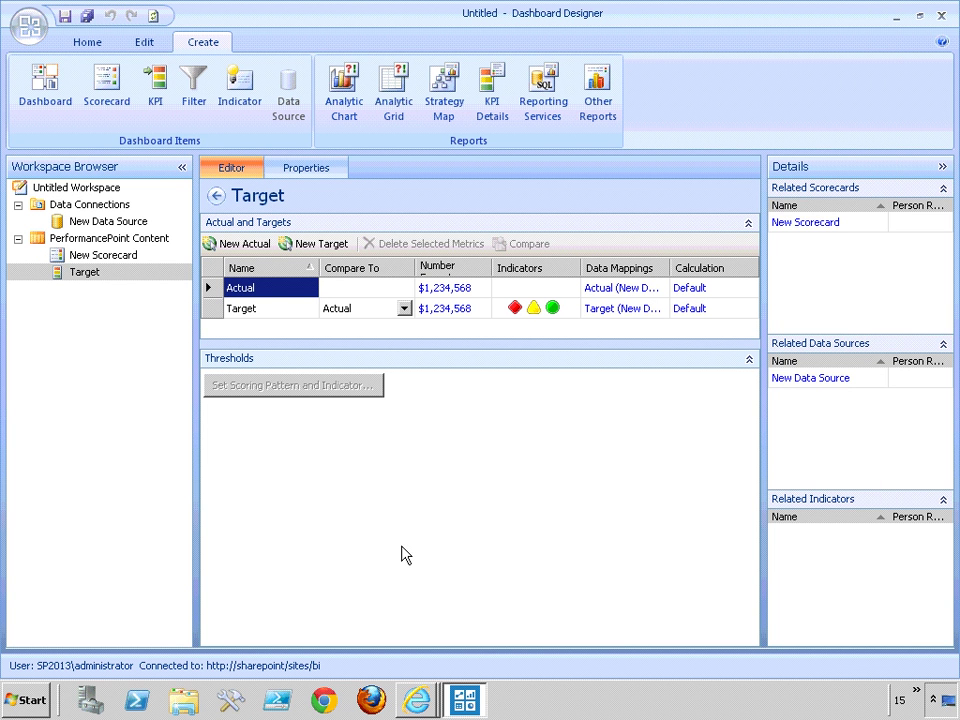
# Refresh PerformancePoint Content to show Target and New Scorecard, then open the Dashboards library from Site Contents.
pyautogui.moveTo(416, 700)
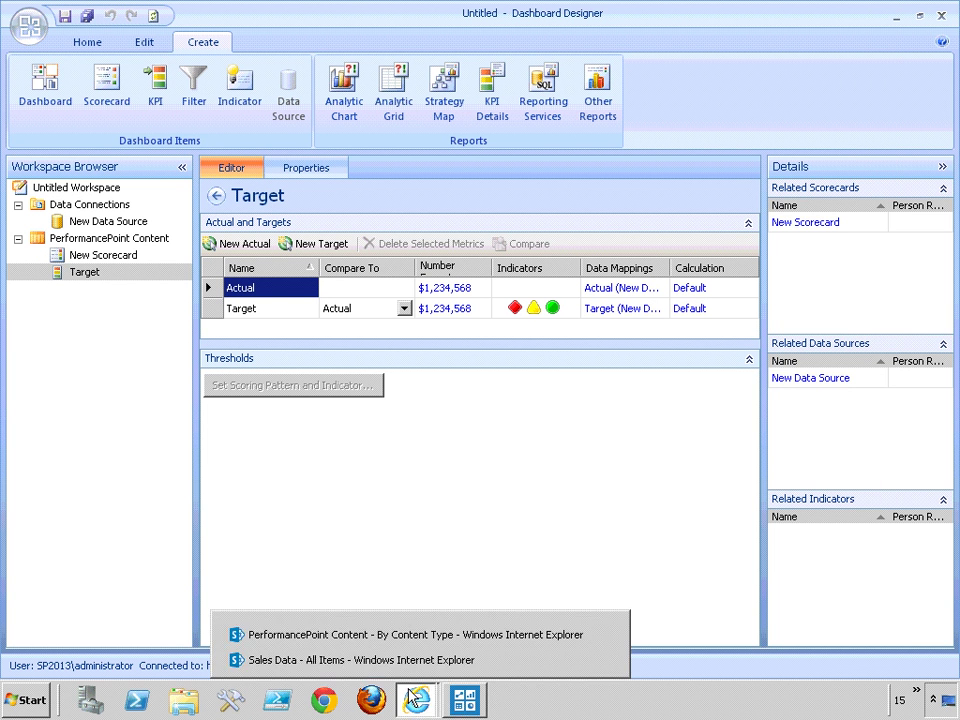
pyautogui.click(360, 636)
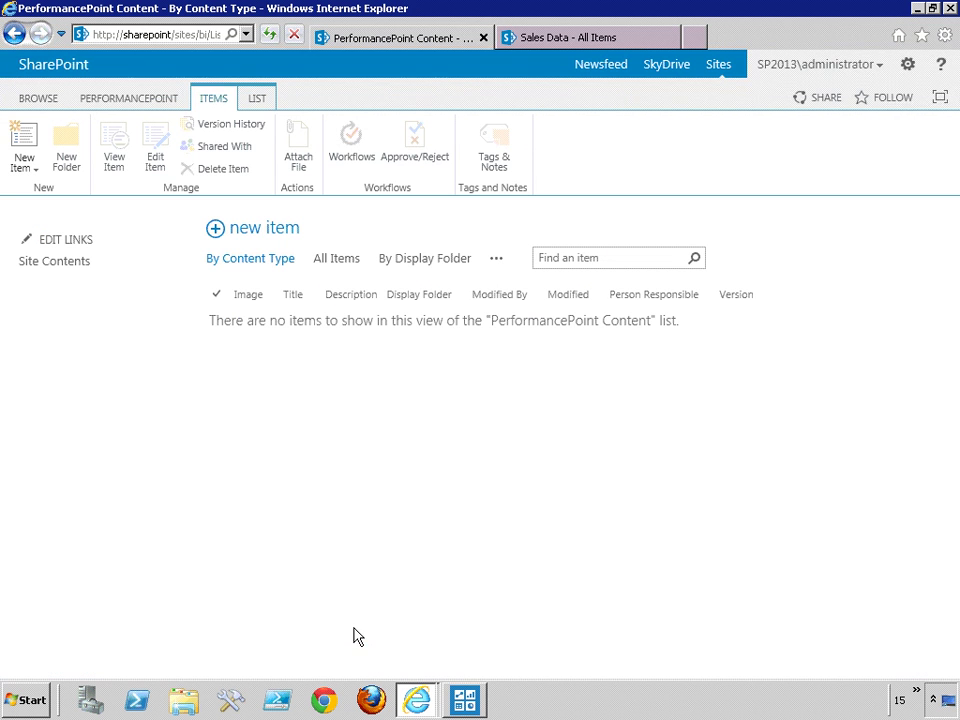
pyautogui.click(269, 34)
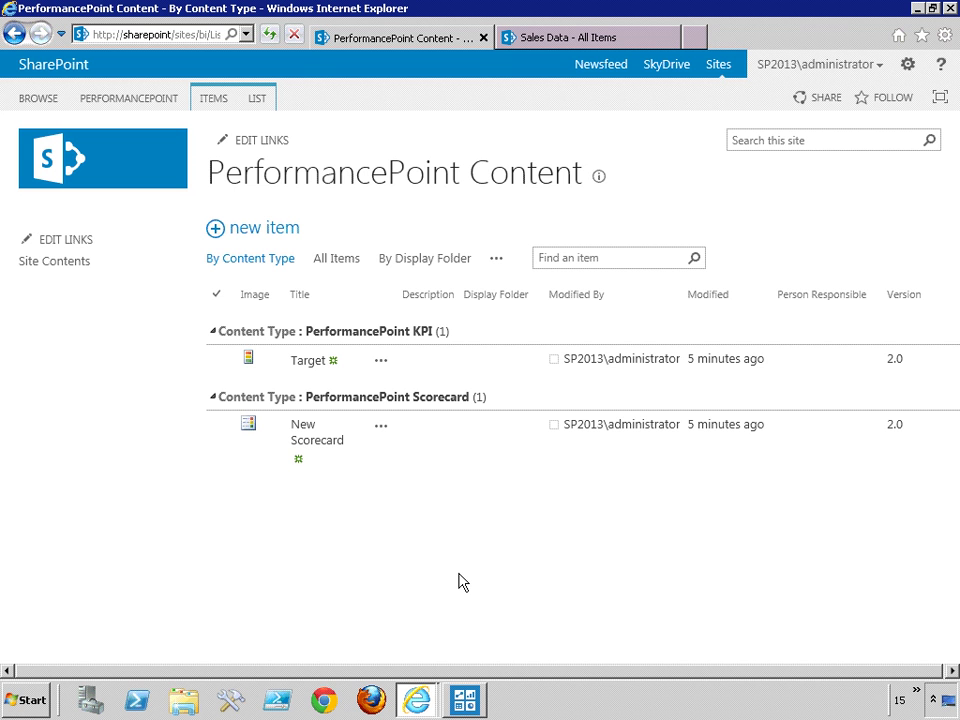
pyautogui.click(58, 263)
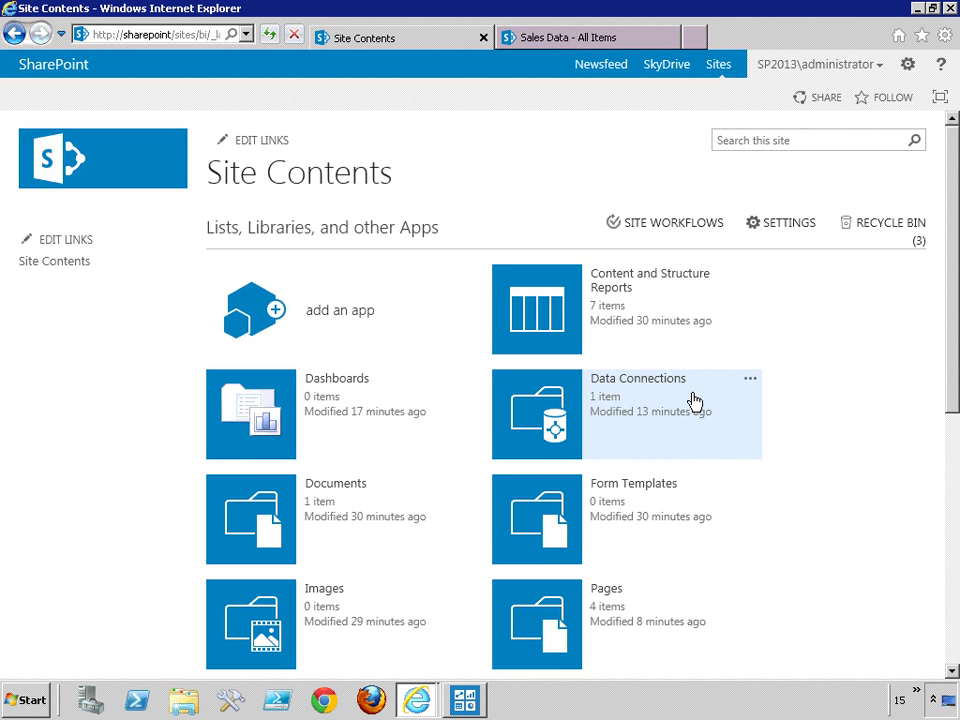
pyautogui.scroll(-1, 864, 411)
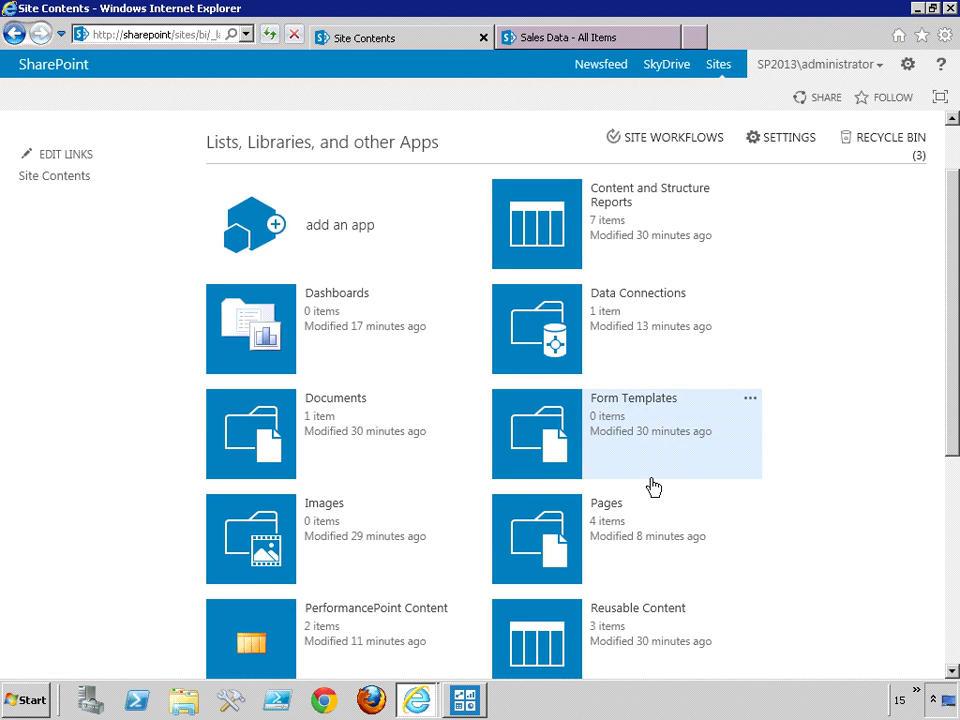
pyautogui.click(248, 320)
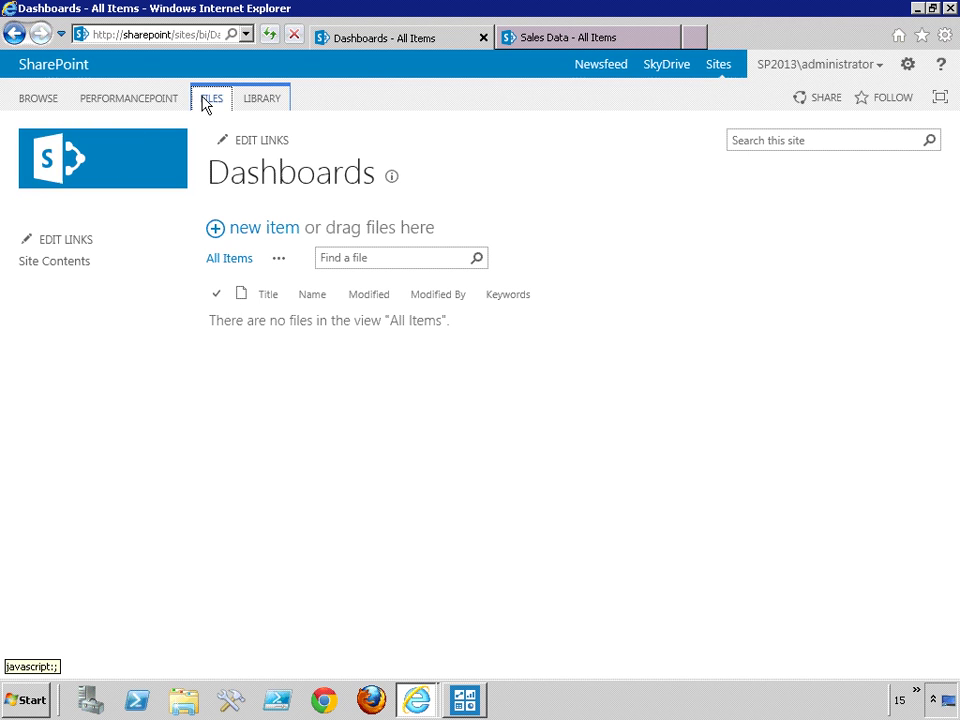
# Add a new Web Part Page called 'Sales Scorecard' using the Full Page, Vertical layout.
pyautogui.click(208, 101)
pyautogui.click(36, 170)
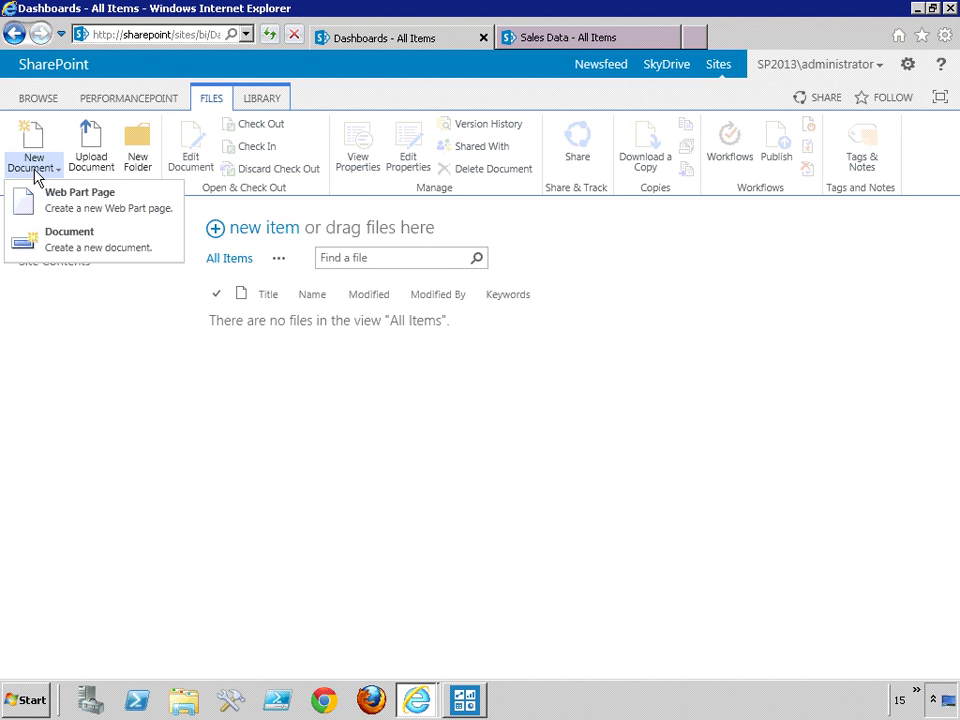
pyautogui.click(77, 142)
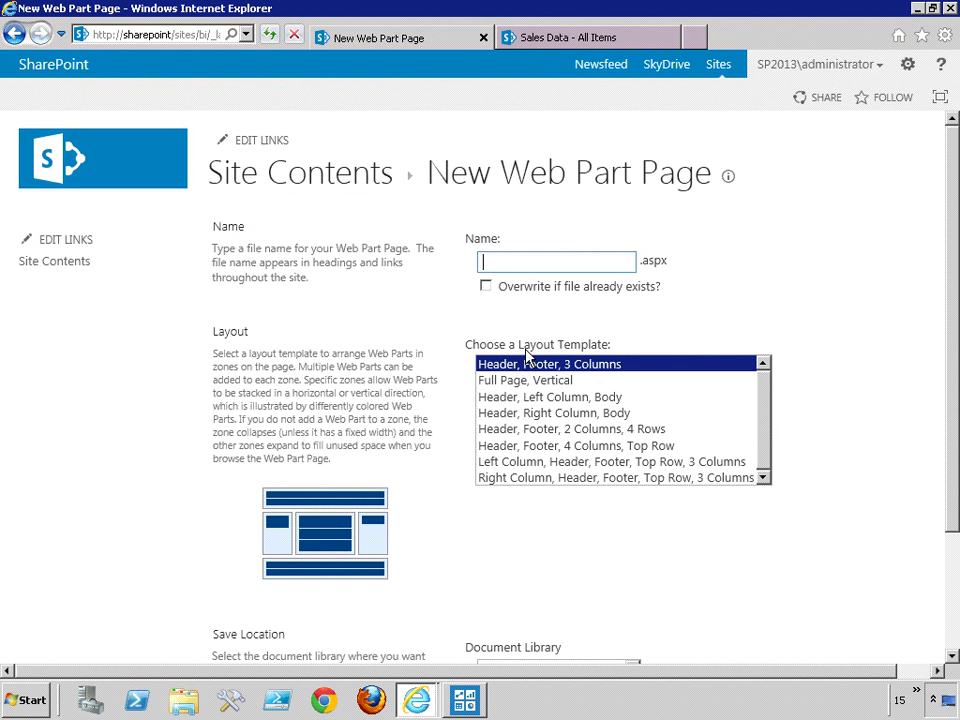
pyautogui.click(520, 380)
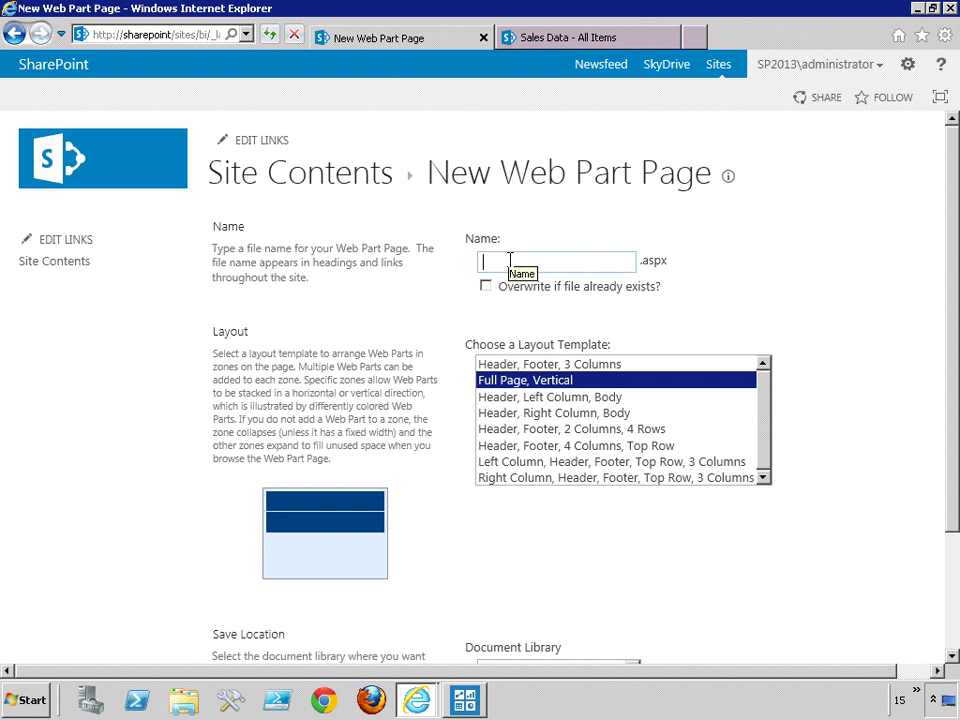
pyautogui.write('Sales')
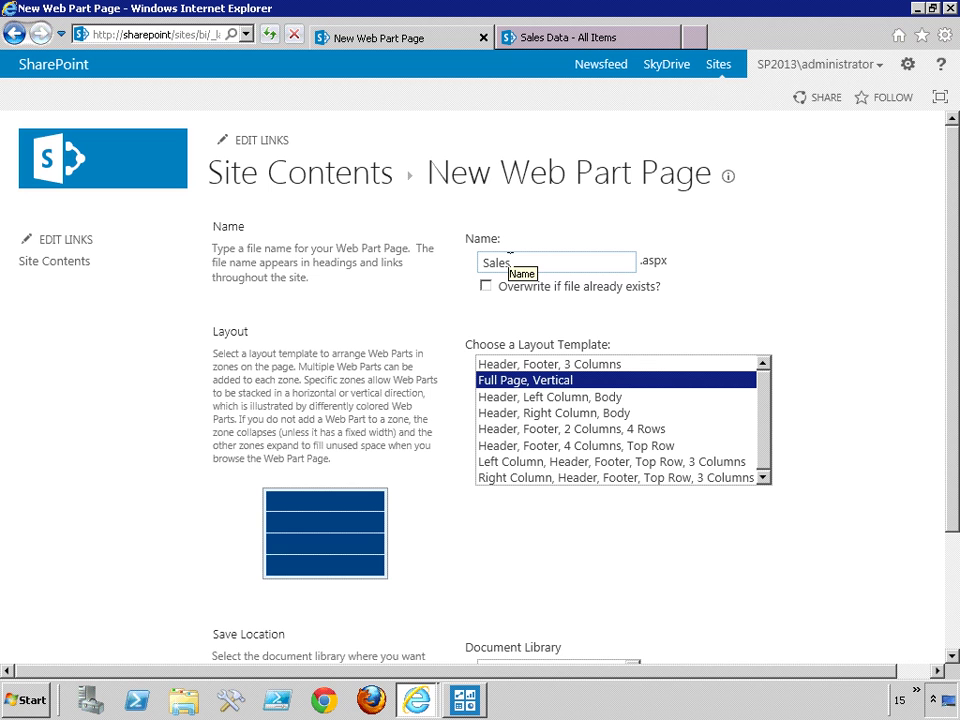
pyautogui.write(' Scor')
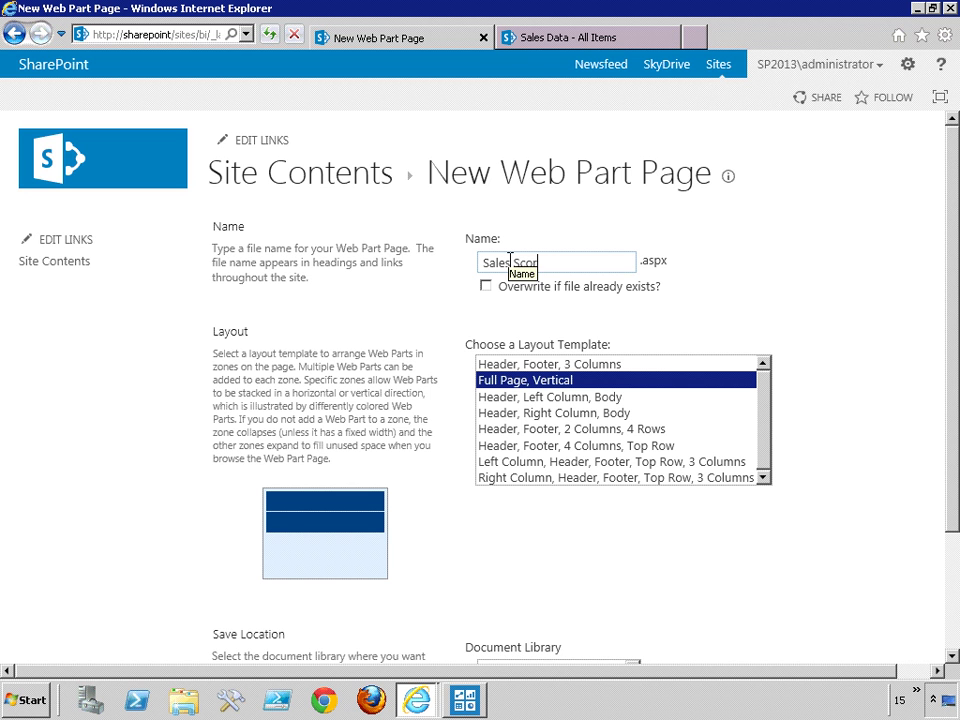
pyautogui.write('ecard')
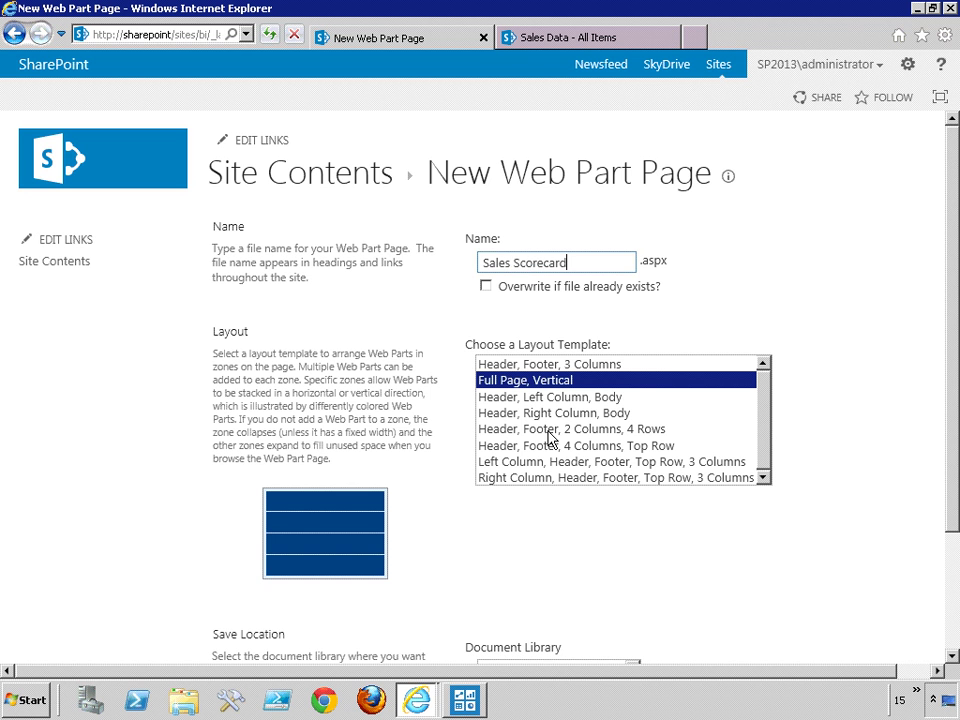
pyautogui.scroll(-3, 722, 525)
pyautogui.click(790, 580)
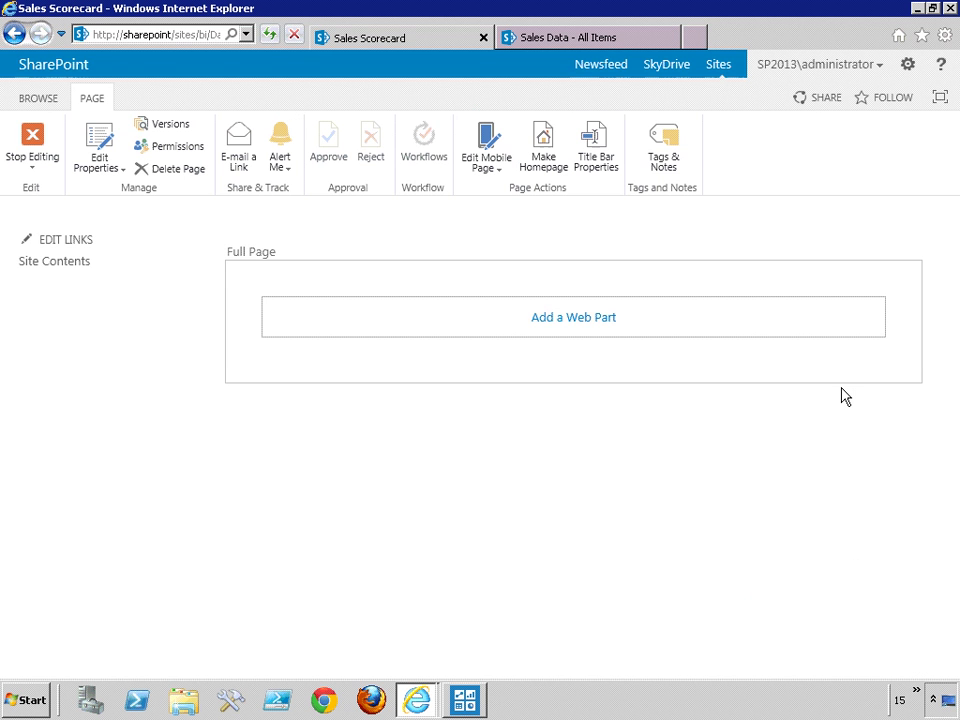
# Add a PerformancePoint Scorecard web part to the Sales Scorecard page.
pyautogui.click(585, 320)
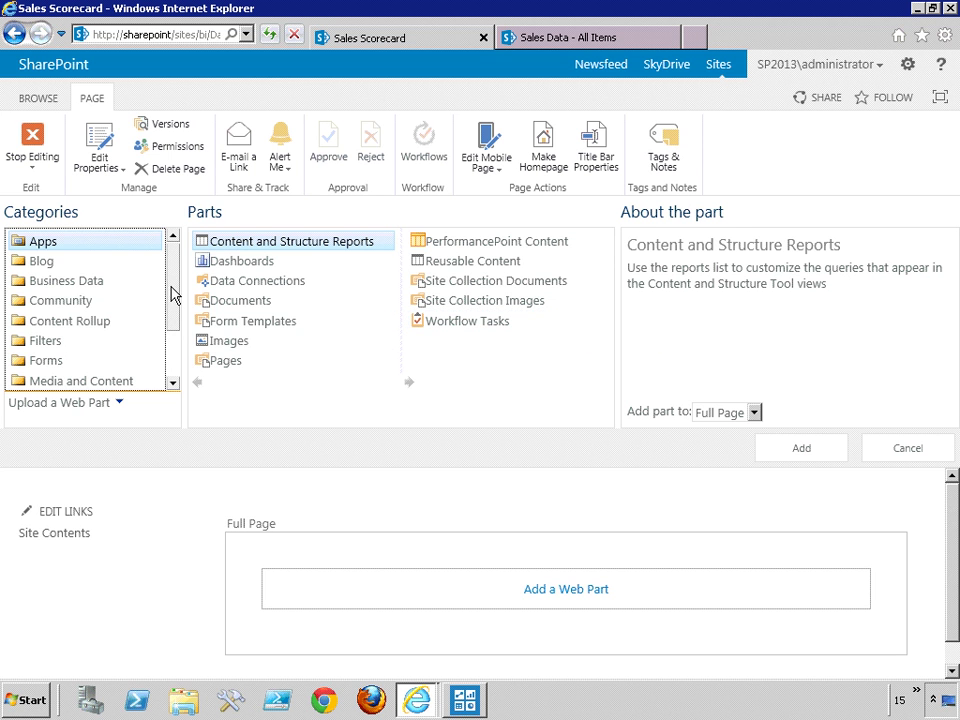
pyautogui.moveTo(176, 296); pyautogui.dragTo(172, 325)
pyautogui.click(77, 337)
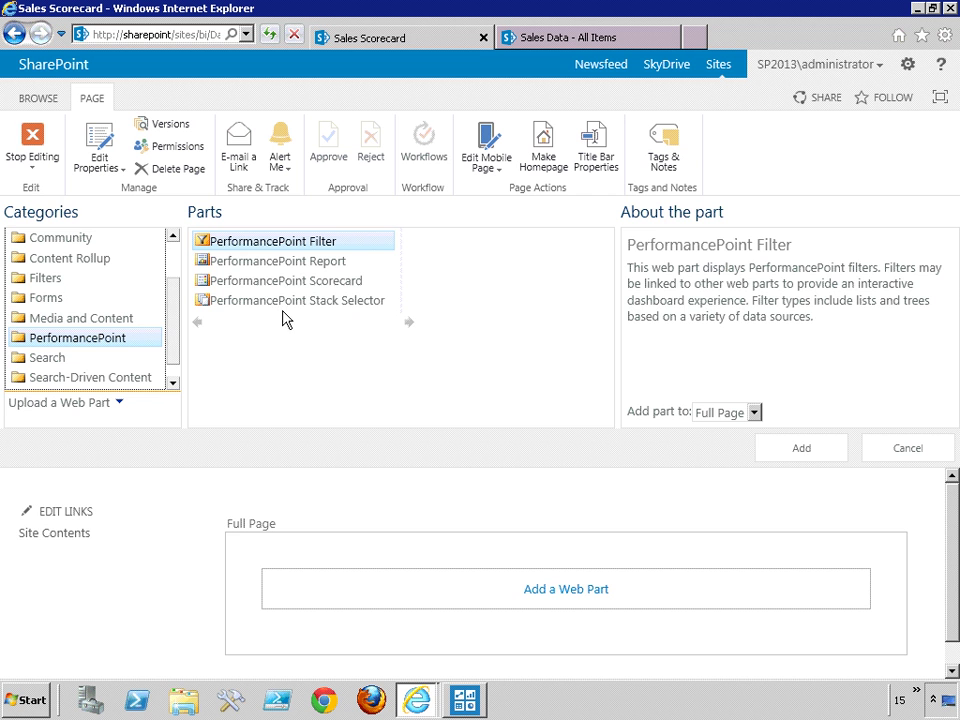
pyautogui.click(259, 284)
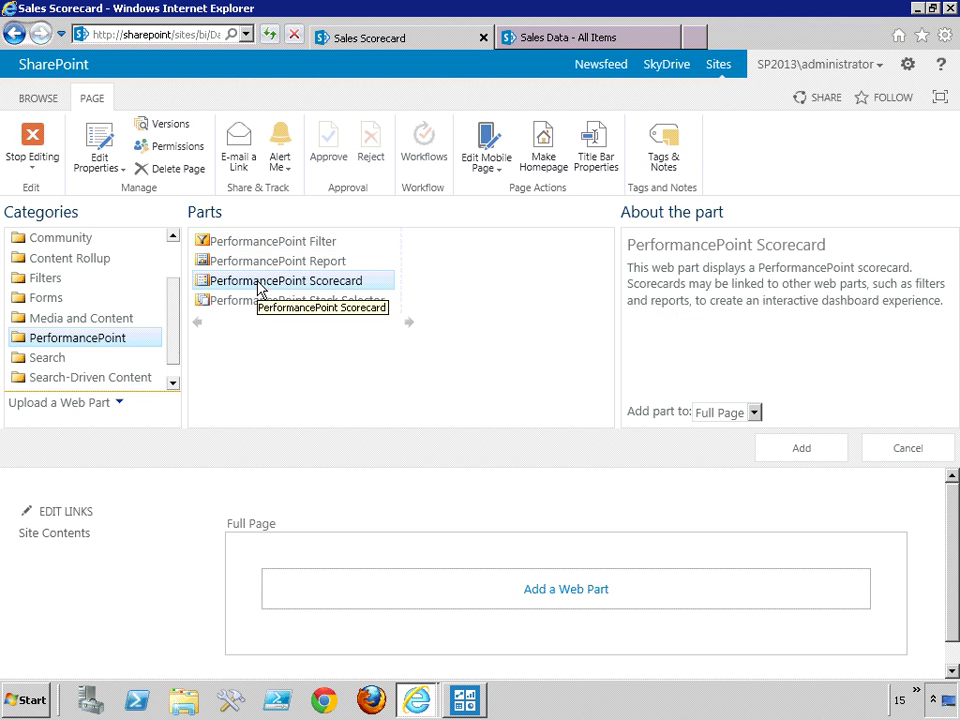
pyautogui.click(802, 449)
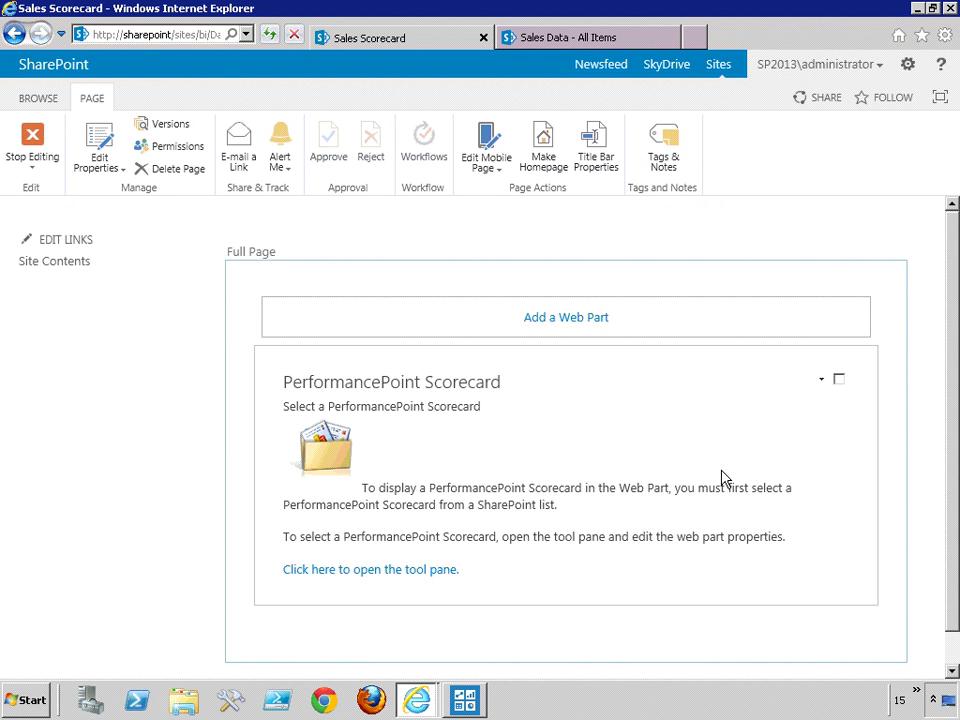
# Set the scorecard web part's Location to New Scorecard and apply the settings.
pyautogui.click(820, 381)
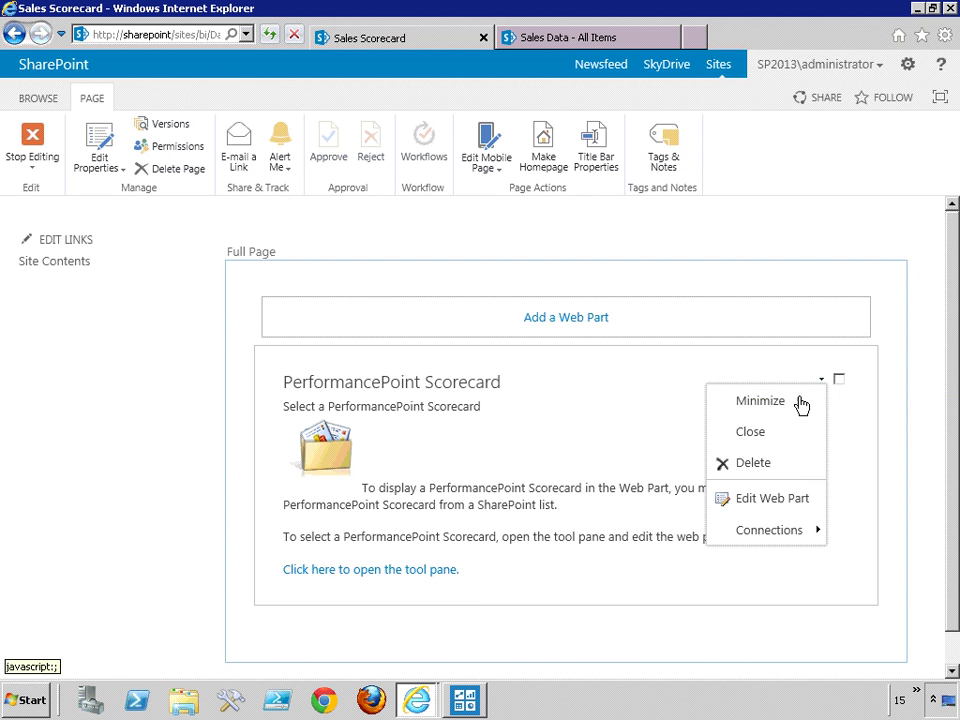
pyautogui.click(770, 498)
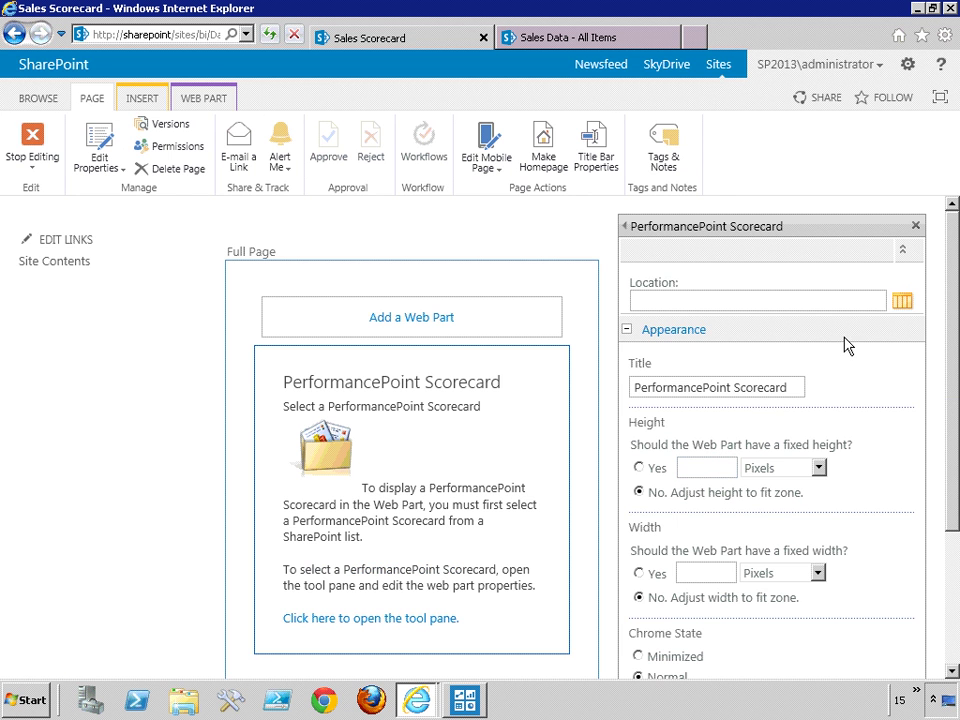
pyautogui.click(903, 303)
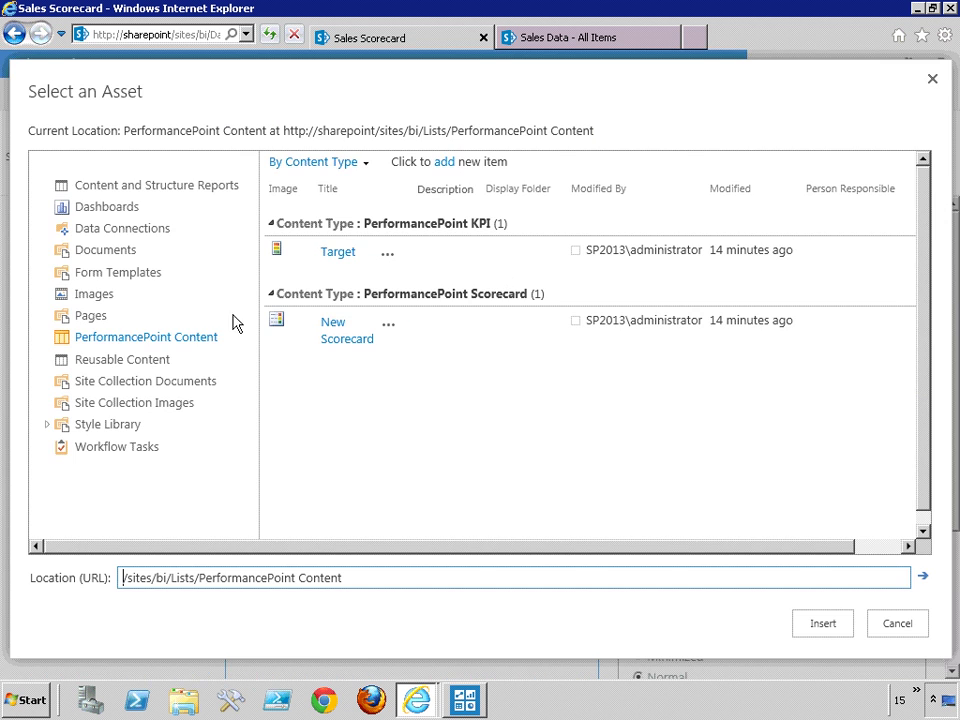
pyautogui.doubleClick(326, 336)
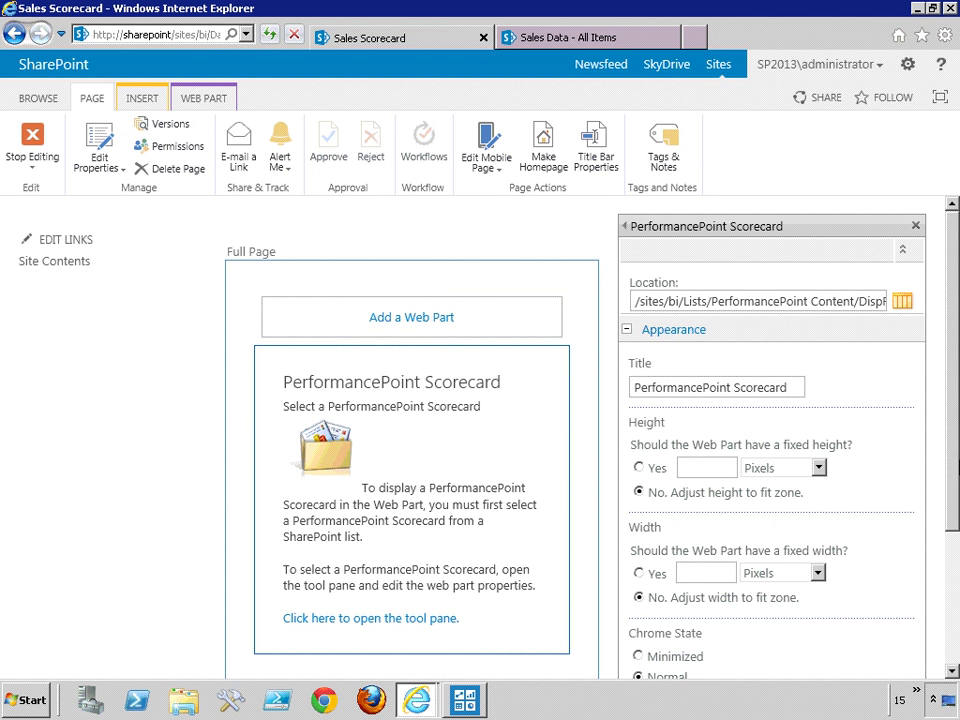
pyautogui.scroll(-4, 957, 466)
pyautogui.click(702, 628)
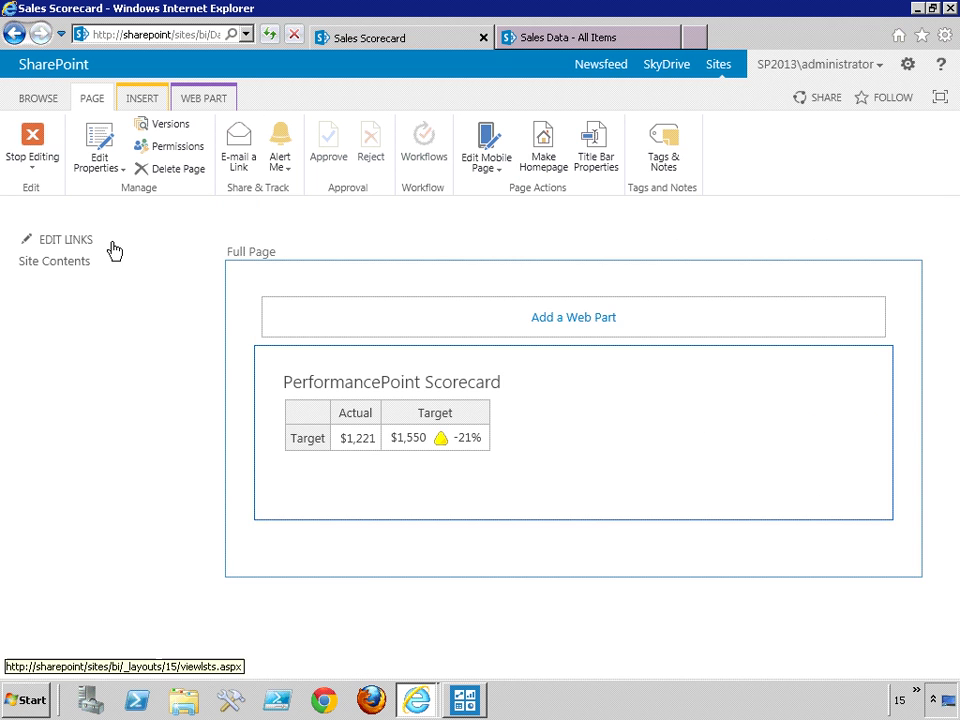
# Stop editing, confirm Sales Scorecard as the site homepage, and return to the BI site home.
pyautogui.click(32, 143)
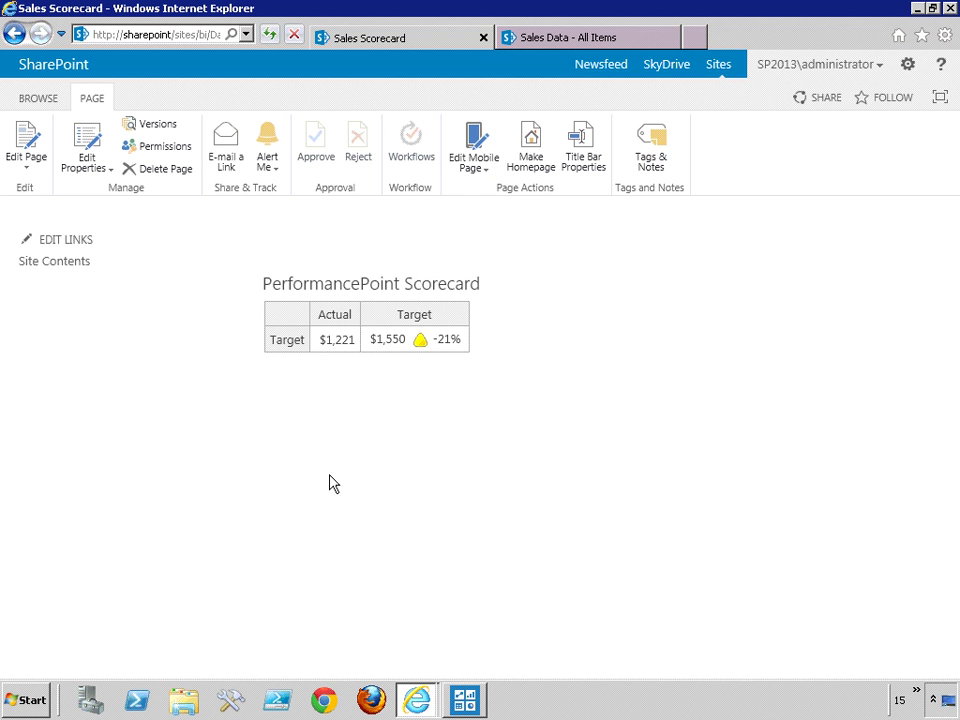
pyautogui.click(530, 153)
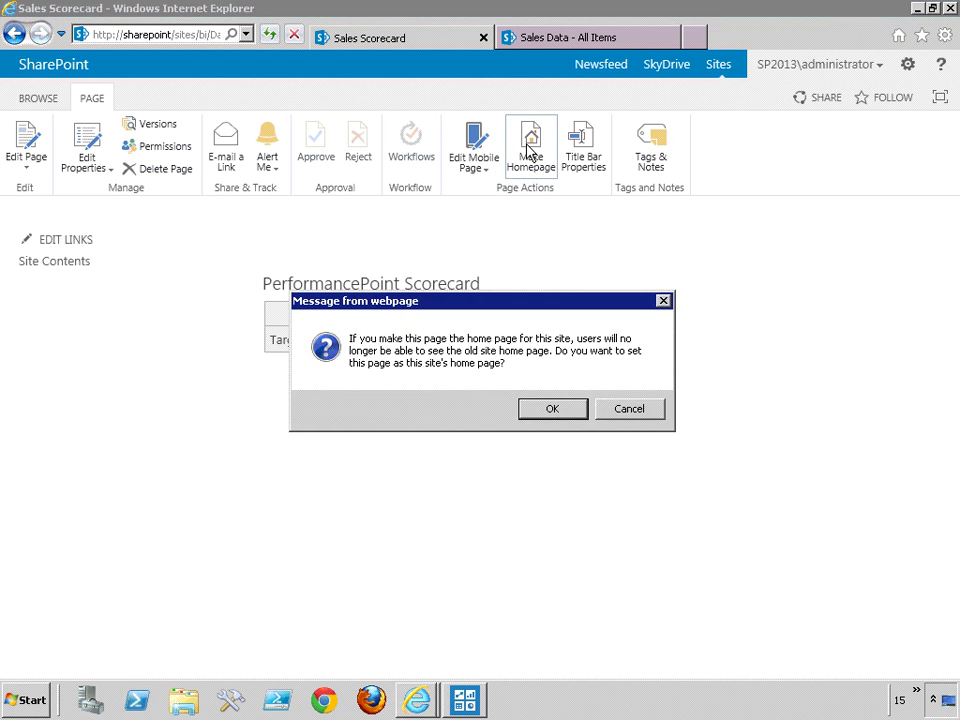
pyautogui.click(553, 412)
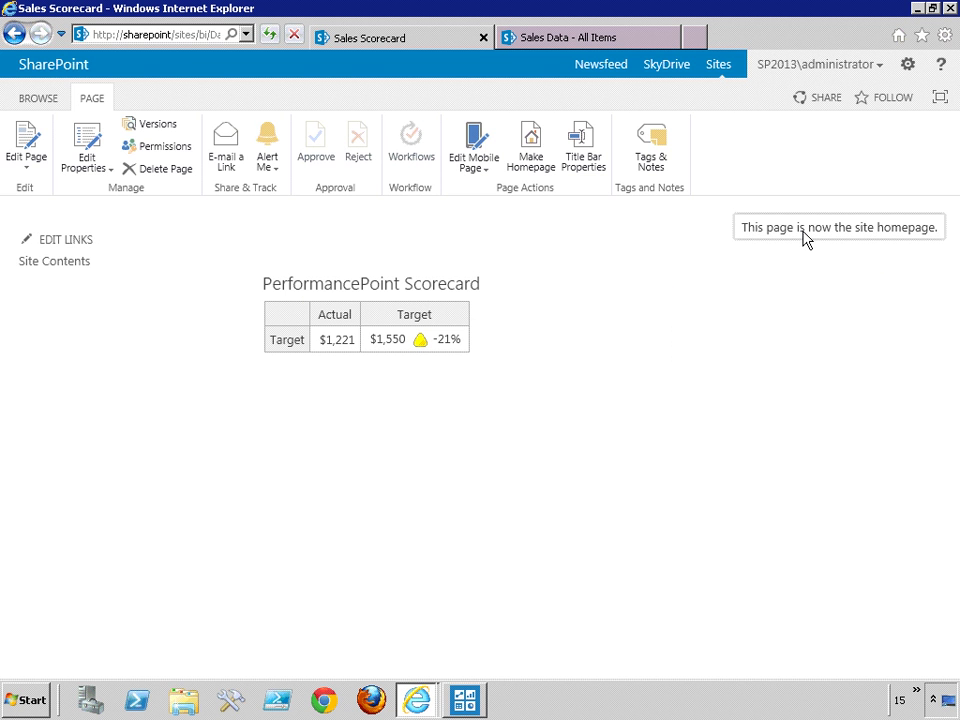
pyautogui.click(46, 103)
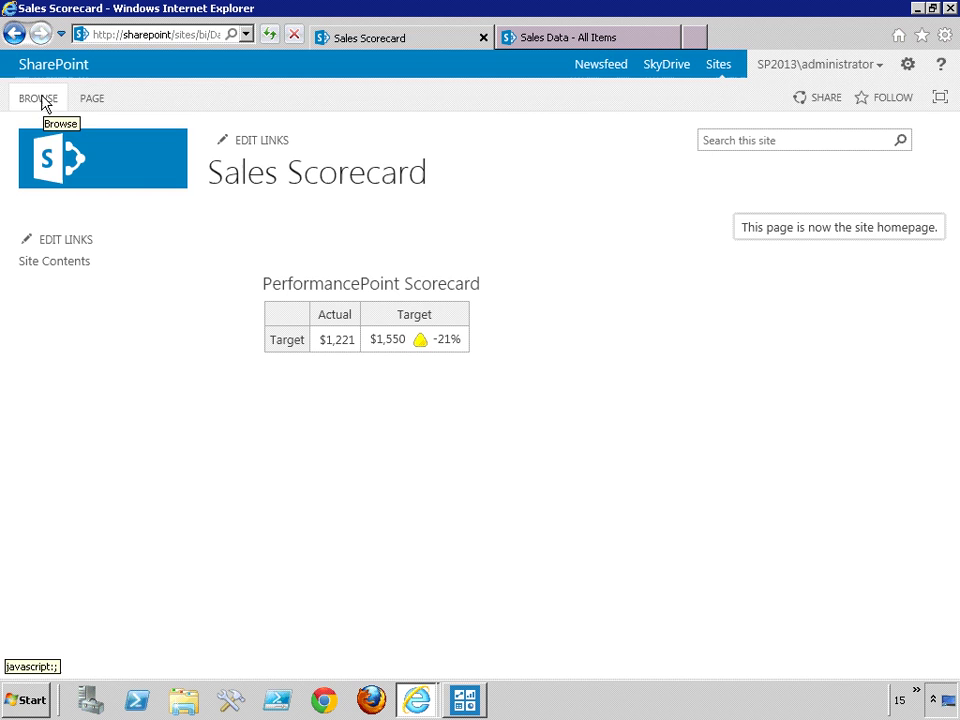
pyautogui.click(42, 170)
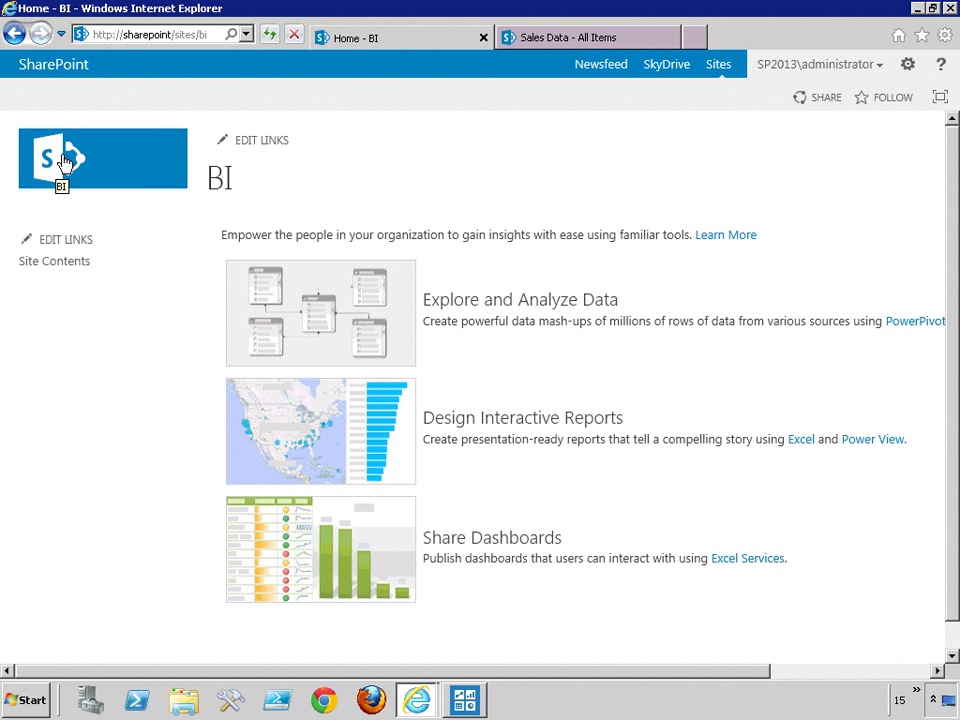
# Reload the BI site home page, which now shows the Sales Scorecard.
pyautogui.click(51, 154)
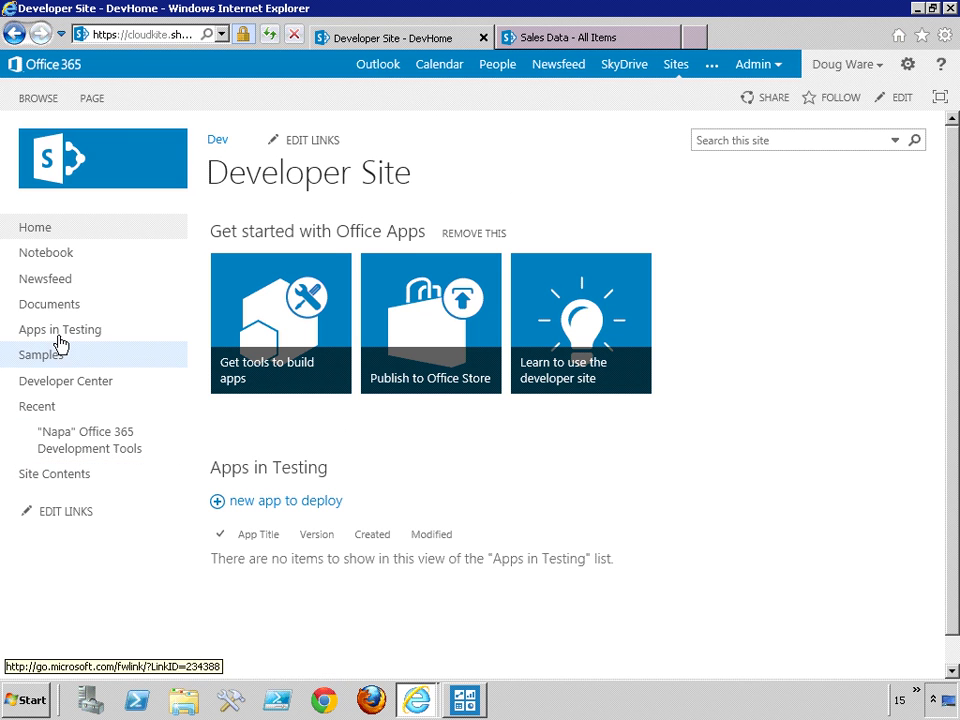
pyautogui.click(55, 480)
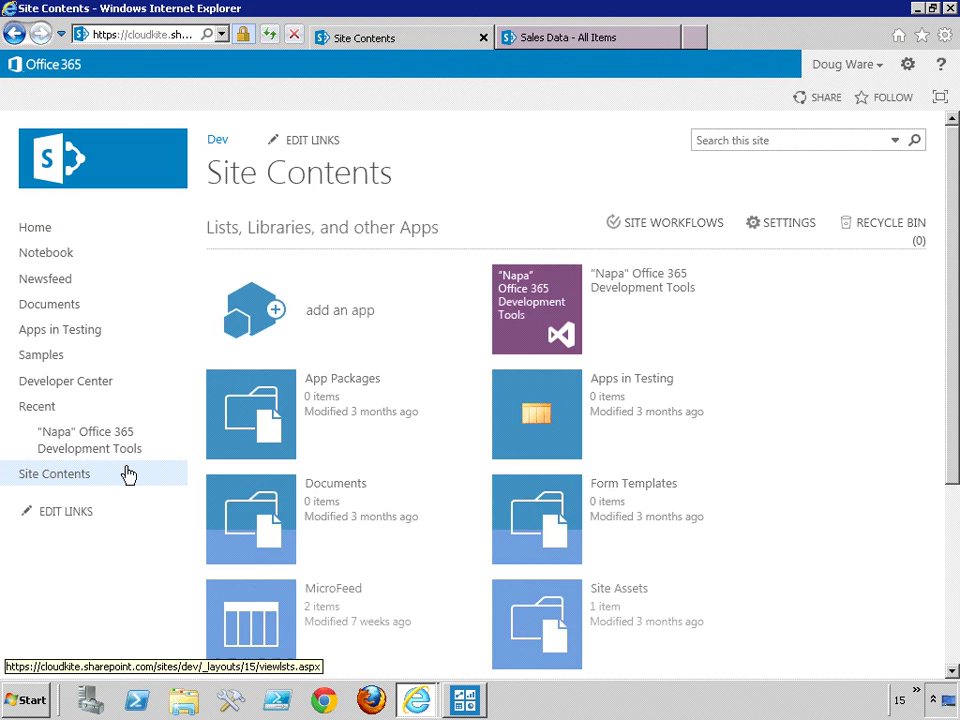
pyautogui.click(250, 316)
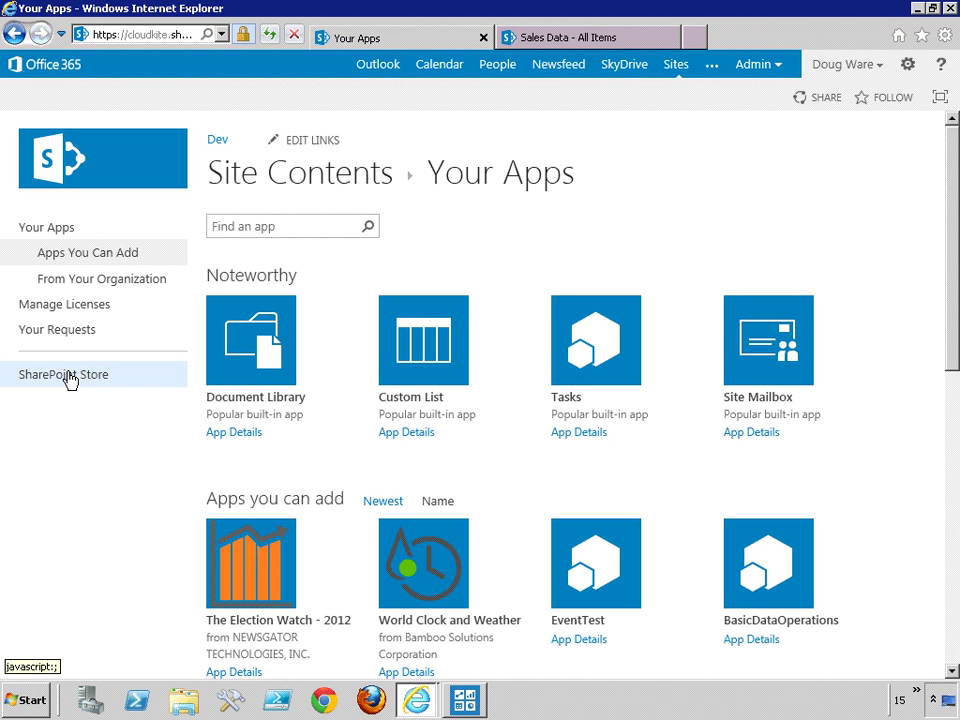
pyautogui.click(69, 376)
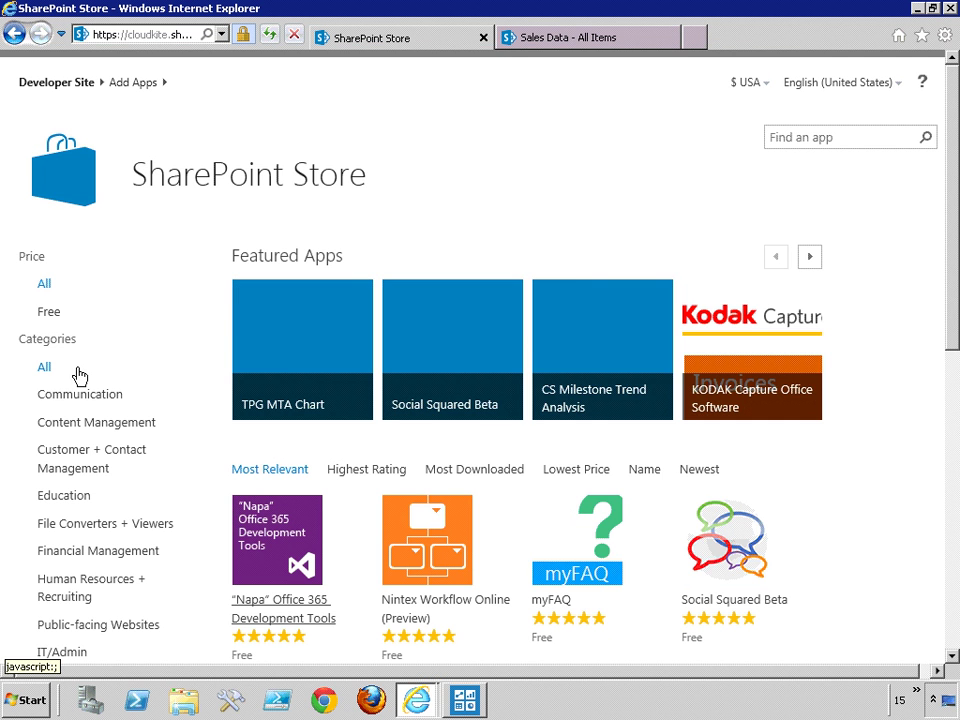
pyautogui.moveTo(949, 129); pyautogui.dragTo(948, 239)
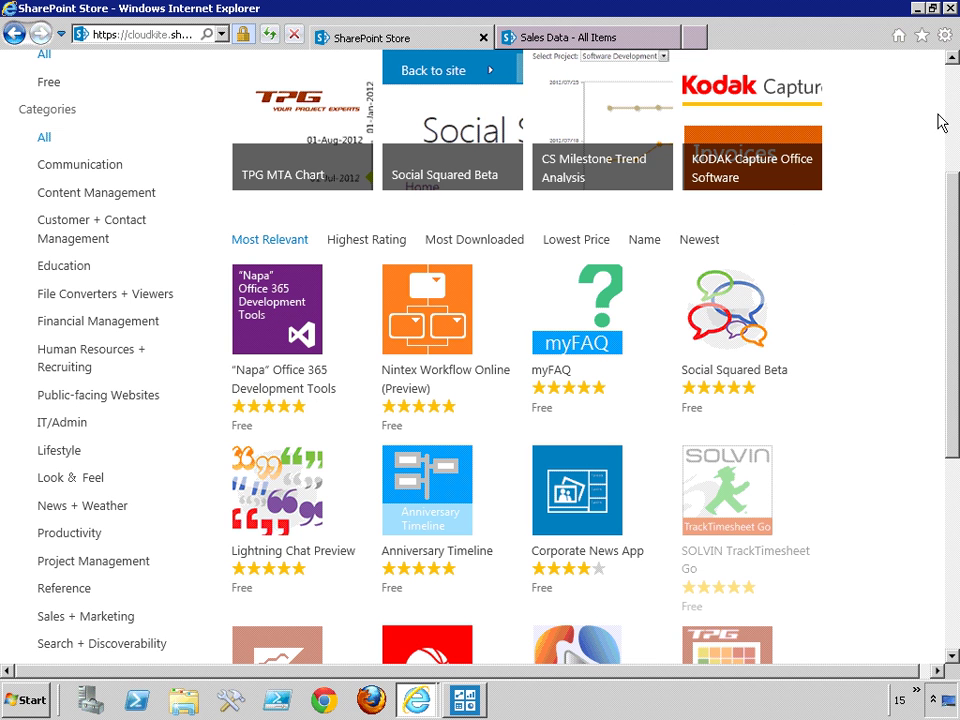
pyautogui.scroll(3, 938, 122)
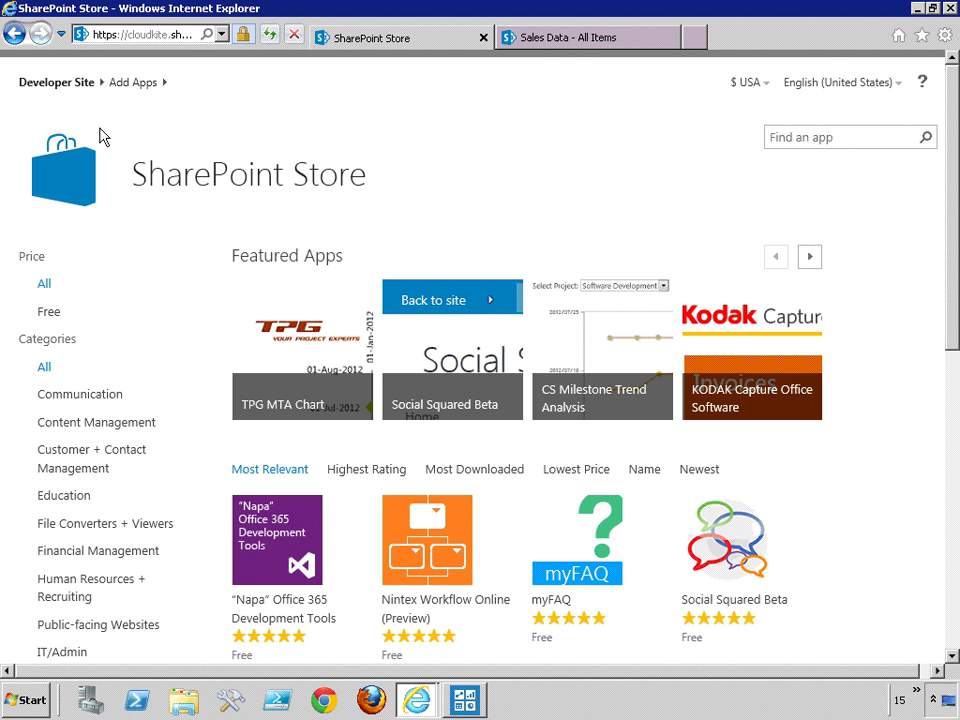
pyautogui.click(17, 33)
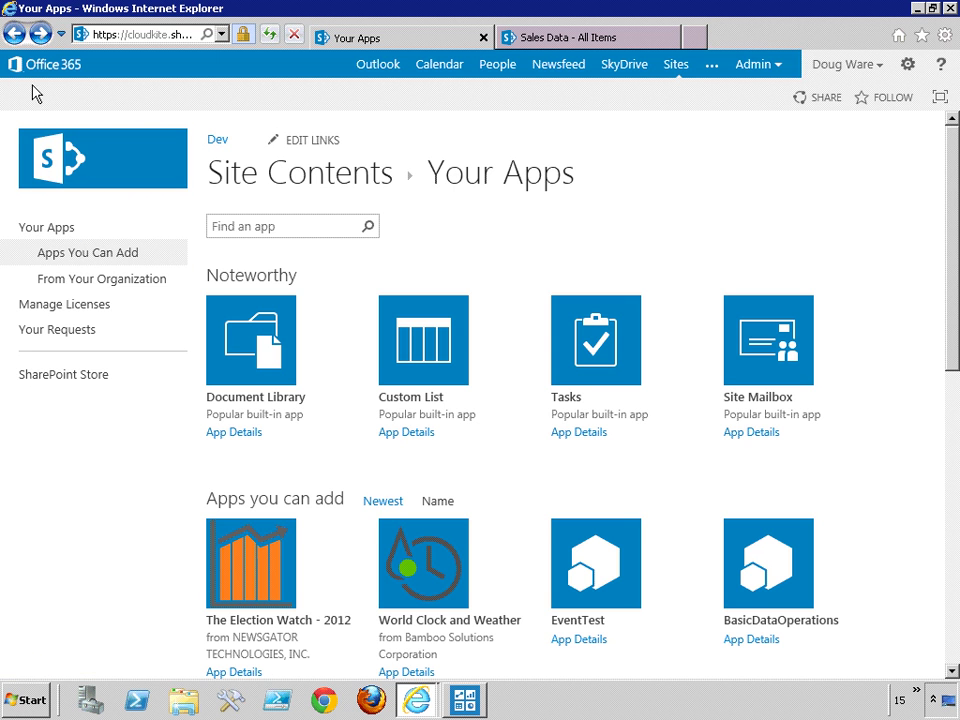
pyautogui.click(69, 142)
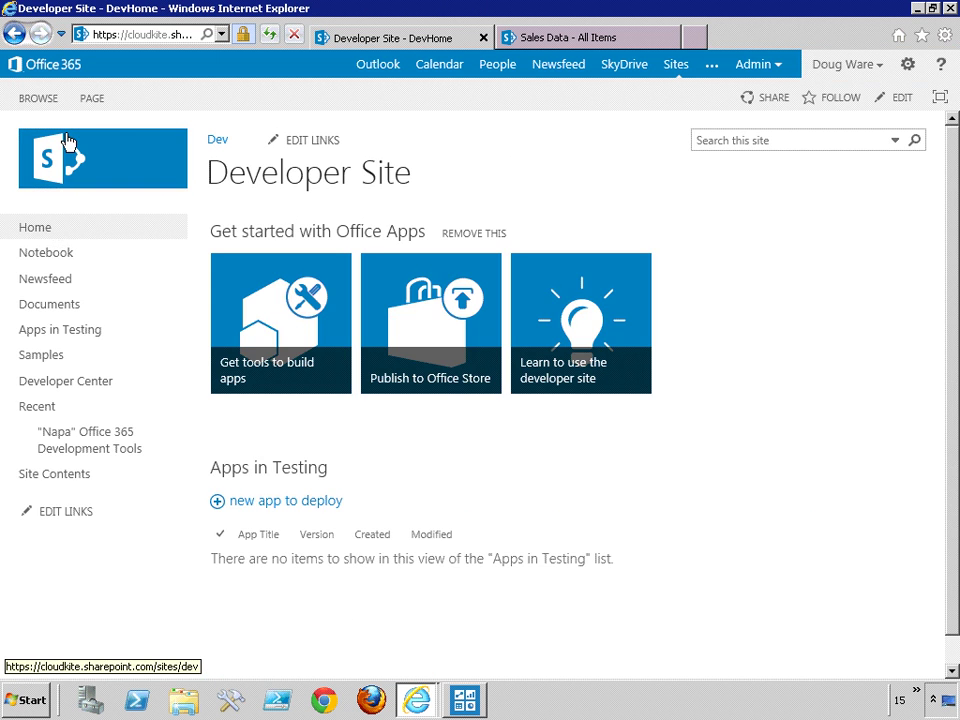
# Open Napa Office 365 Development Tools from Recent and view its Profile settings.
pyautogui.click(94, 446)
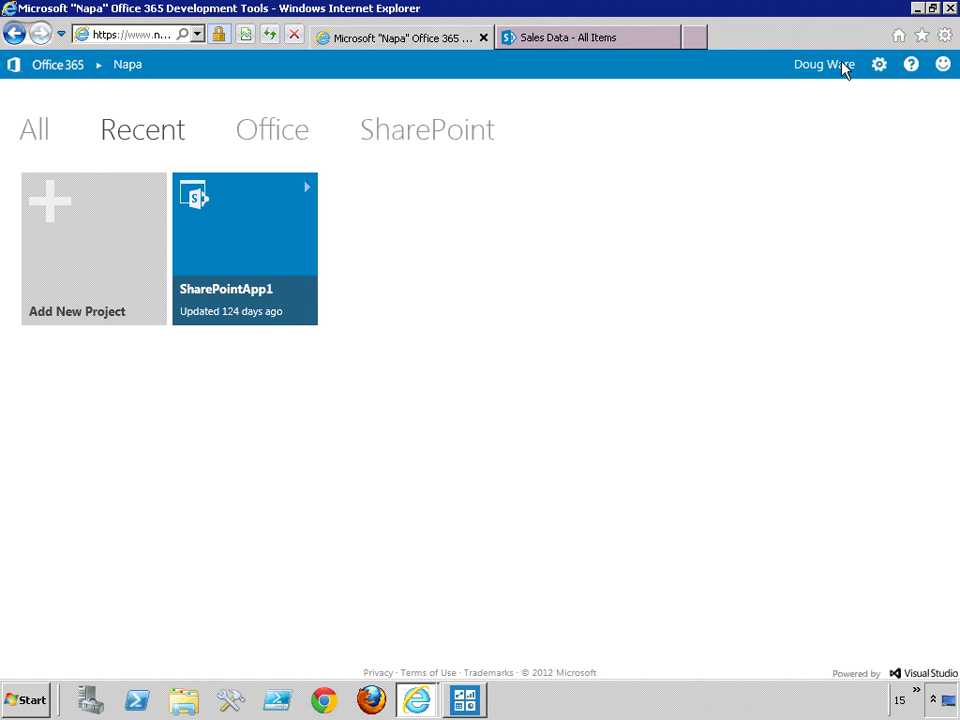
pyautogui.click(879, 67)
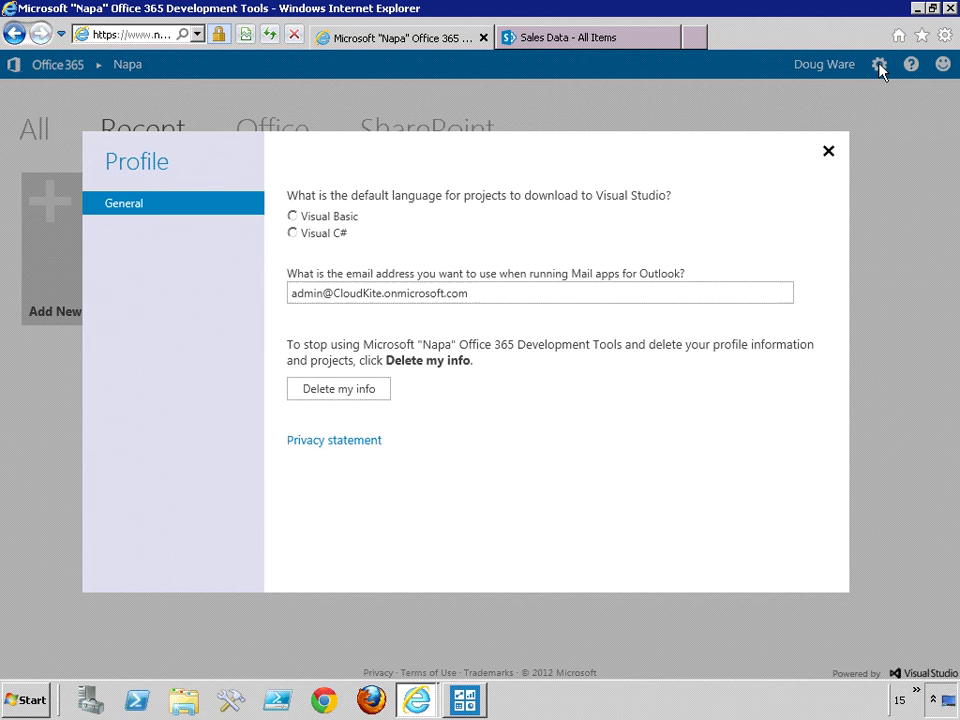
# Close Profile, cancel the Add New Project dialog, and open the SharePointApp1 project.
pyautogui.click(829, 155)
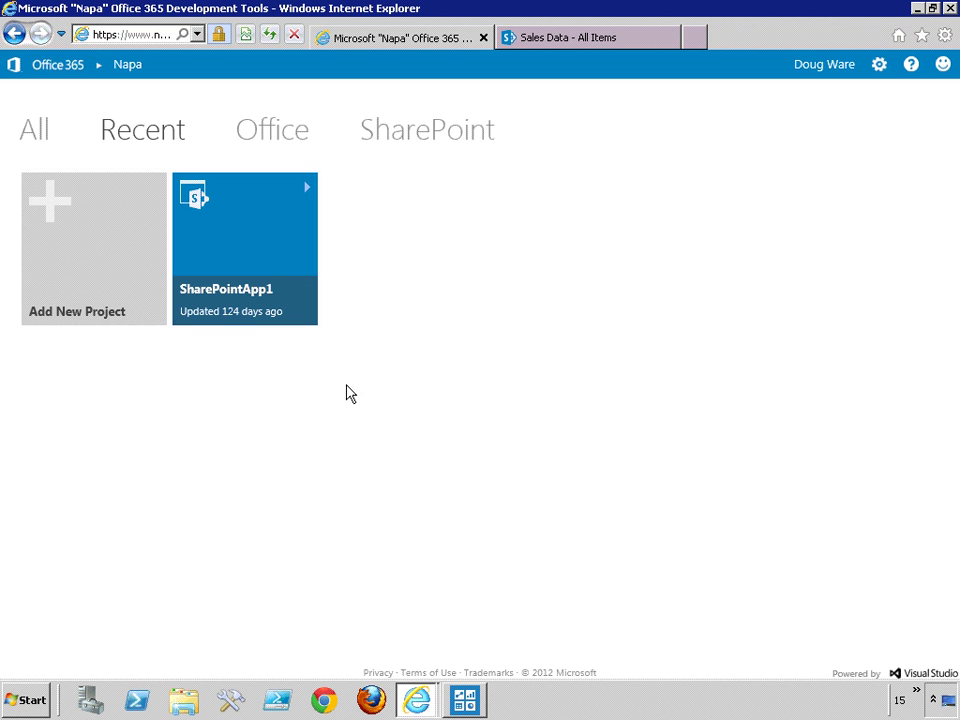
pyautogui.click(101, 235)
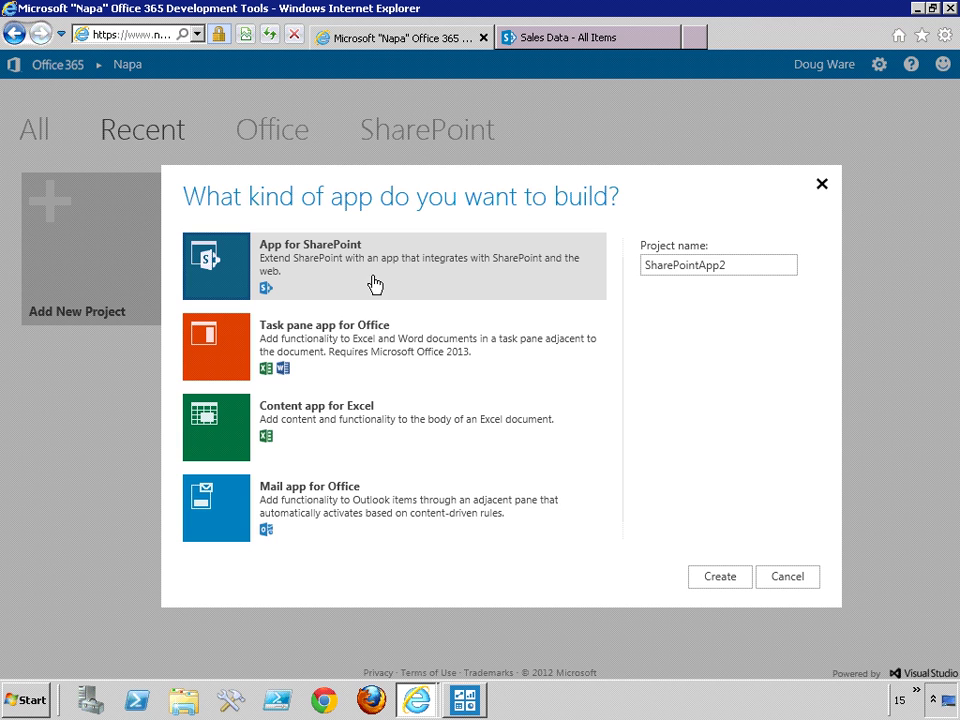
pyautogui.click(786, 578)
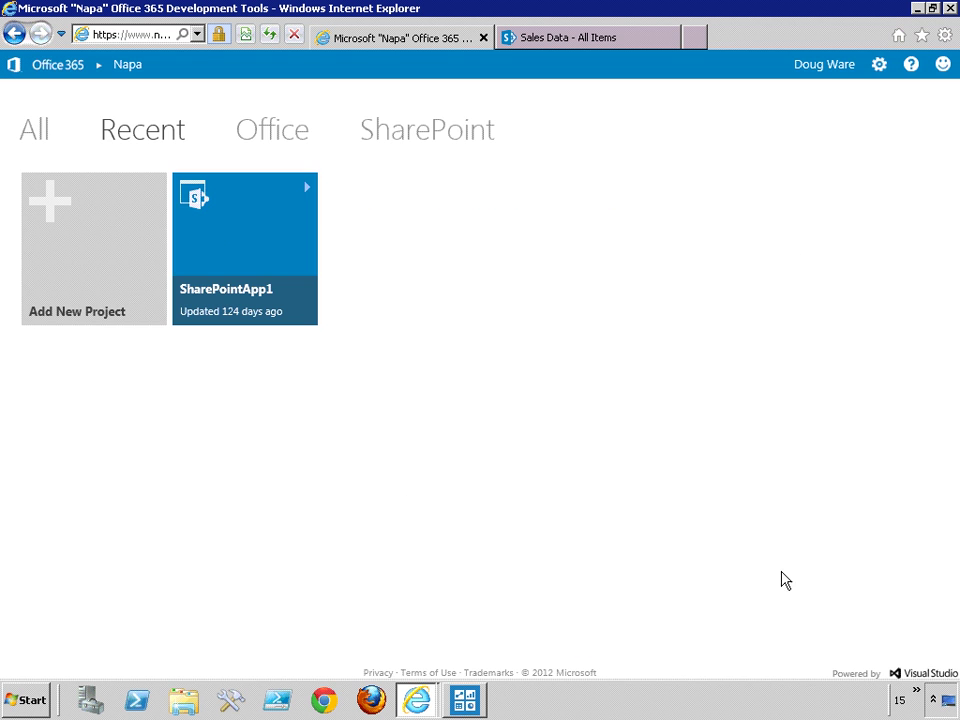
pyautogui.click(236, 235)
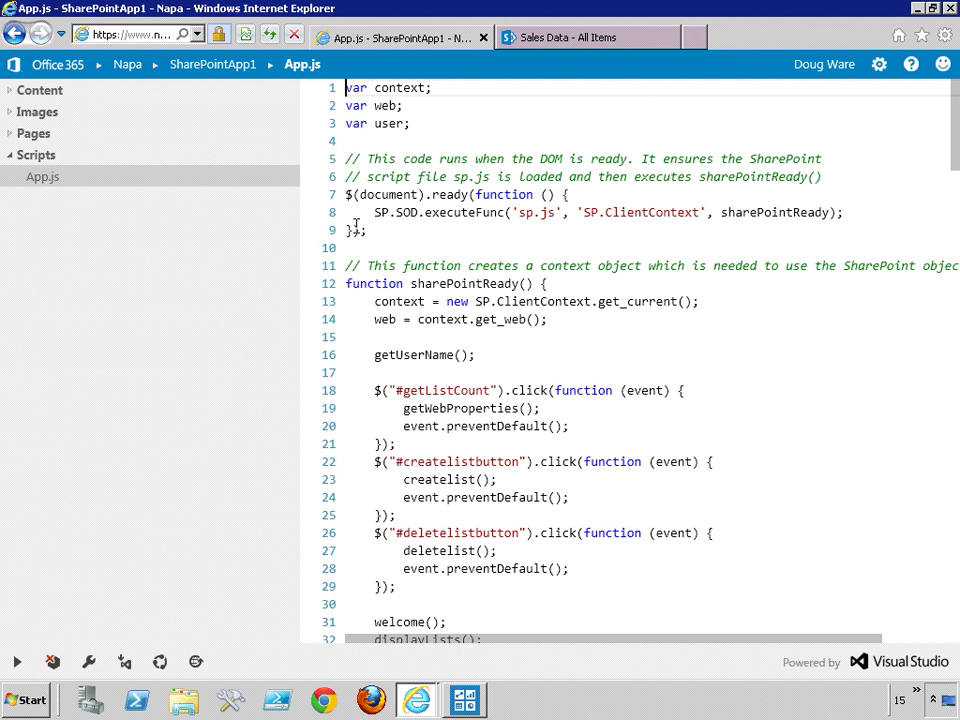
# Open App.js, drag the splitter left to widen the editor, scroll the code, and expand Pages.
pyautogui.click(43, 178)
pyautogui.moveTo(299, 228); pyautogui.dragTo(153, 229)
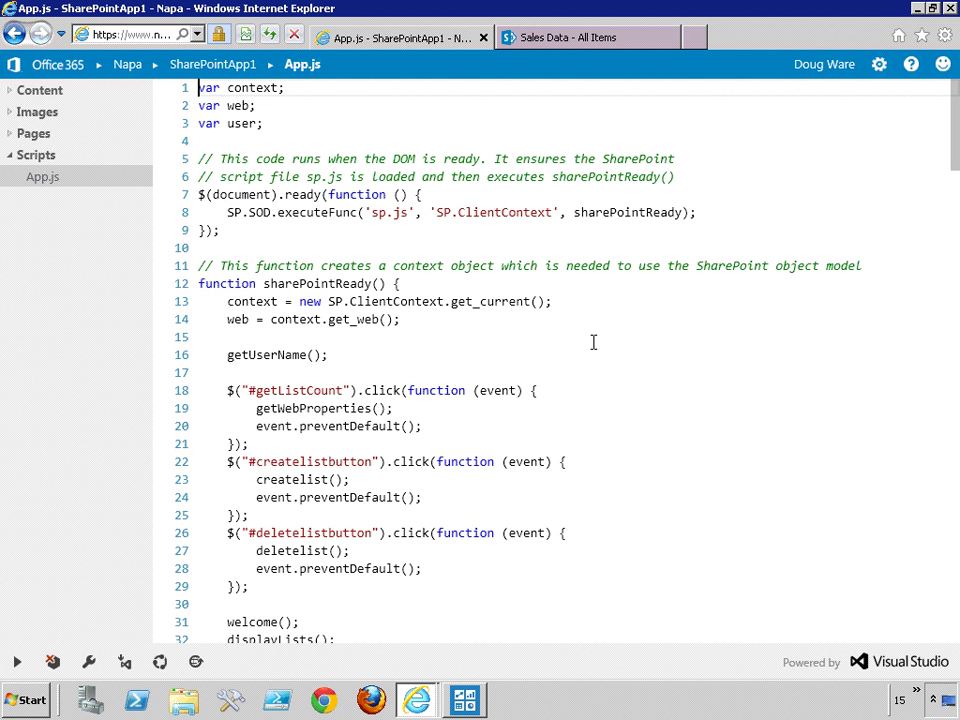
pyautogui.scroll(-1, 594, 341)
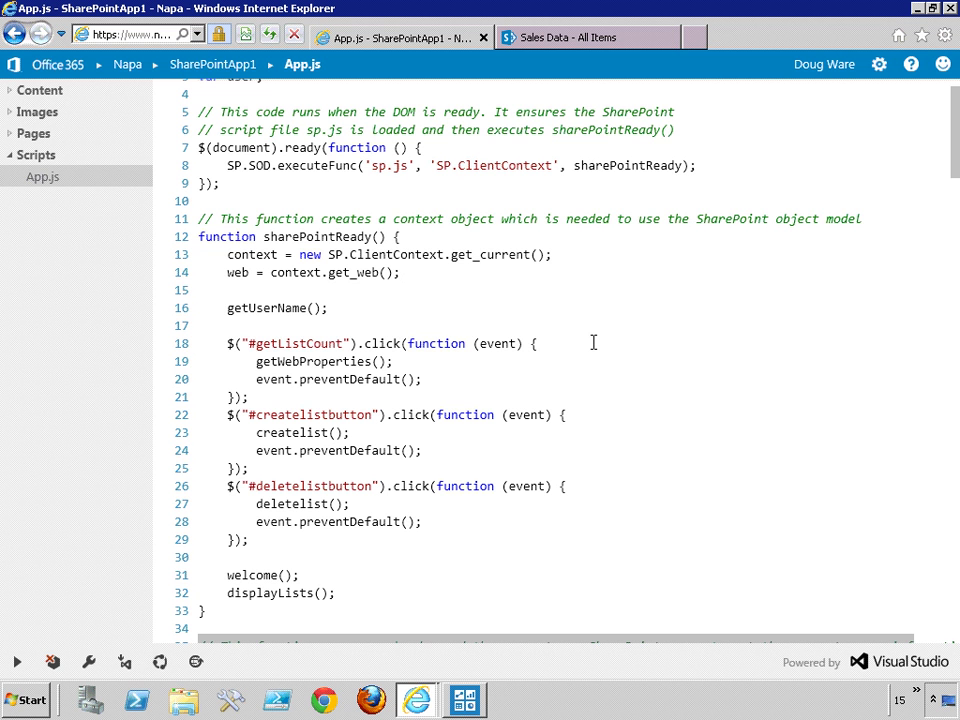
pyautogui.scroll(-1, 593, 342)
pyautogui.click(43, 133)
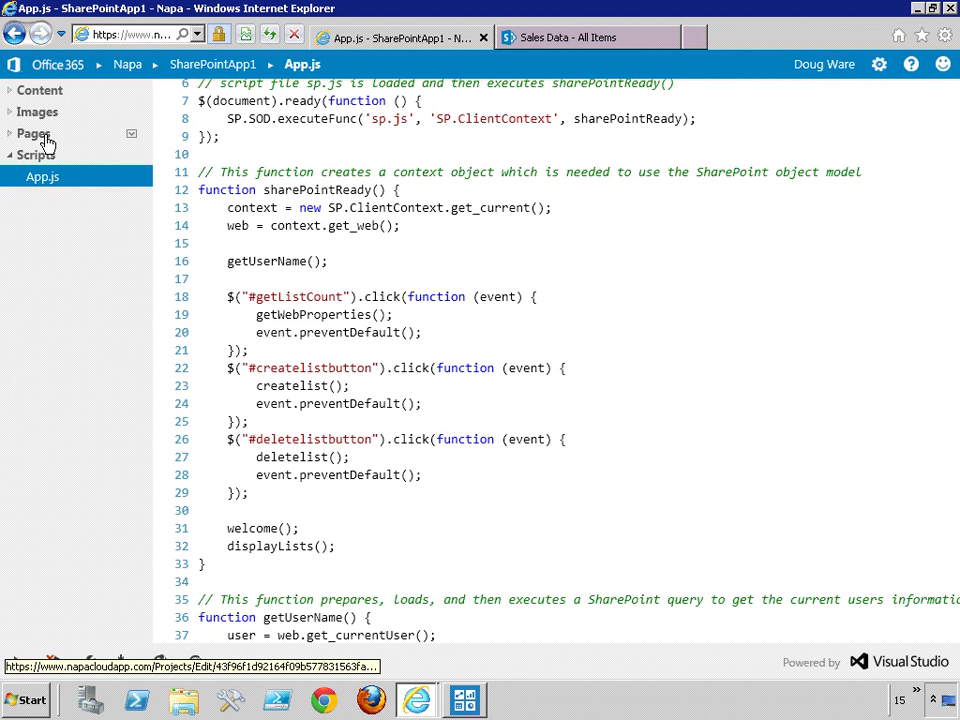
# Open Default.aspx, scroll to the end of its markup, and place the cursor after line 41.
pyautogui.click(47, 178)
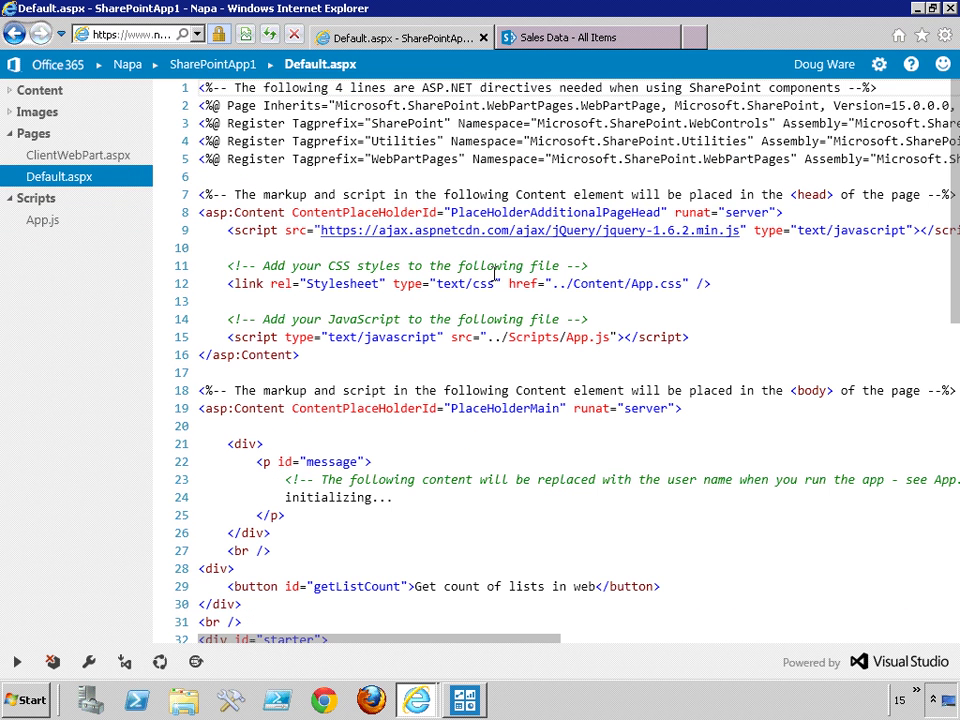
pyautogui.scroll(-3, 494, 272)
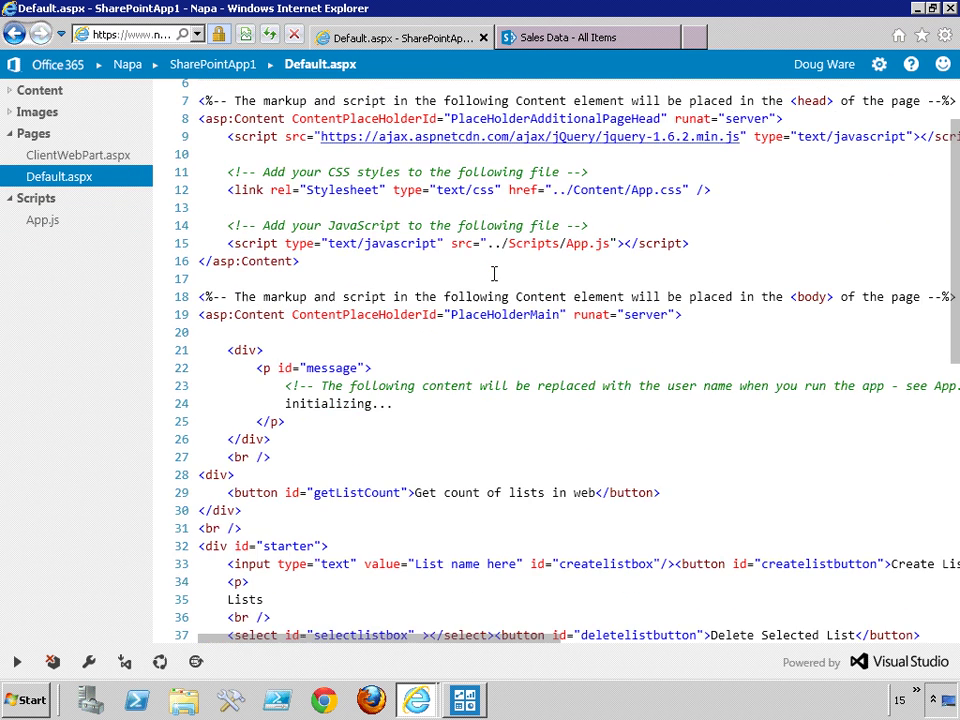
pyautogui.scroll(-1, 493, 272)
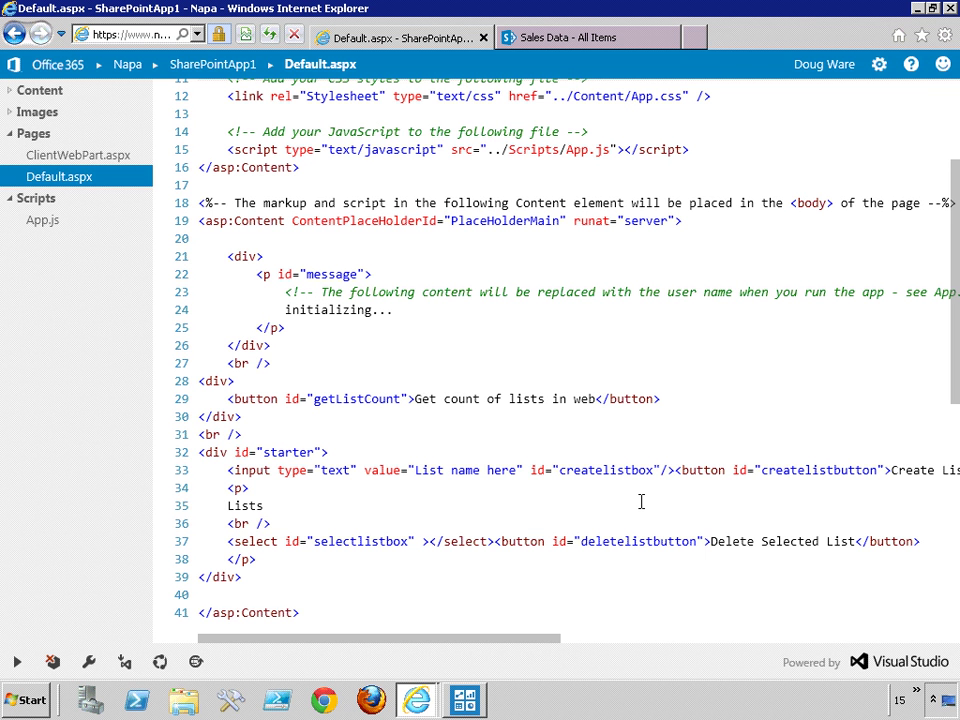
pyautogui.click(512, 632)
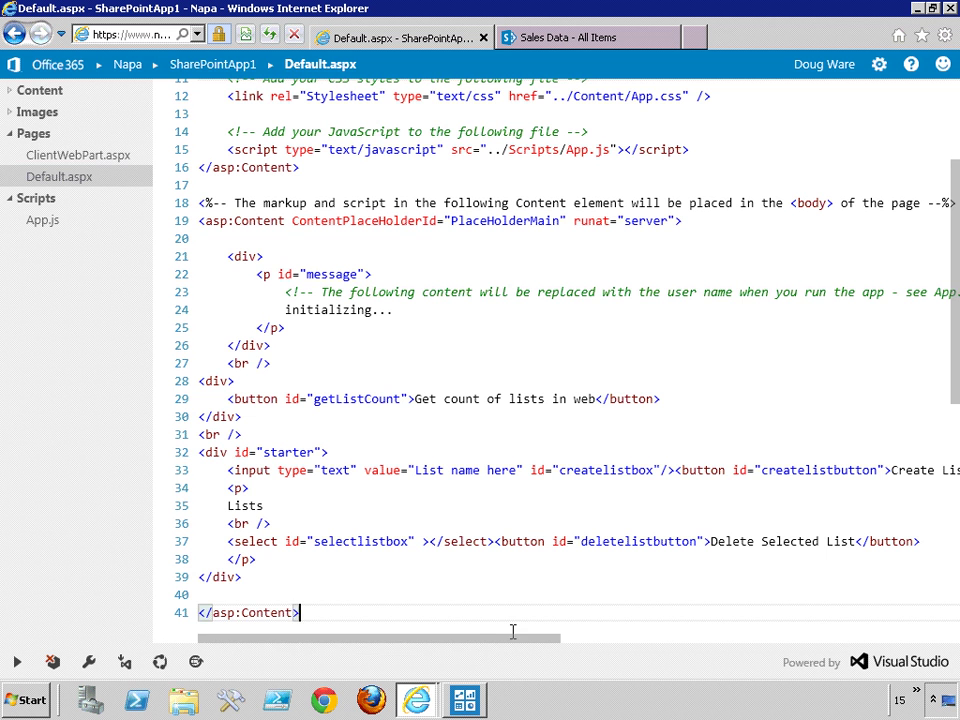
pyautogui.moveTo(508, 636); pyautogui.dragTo(476, 626)
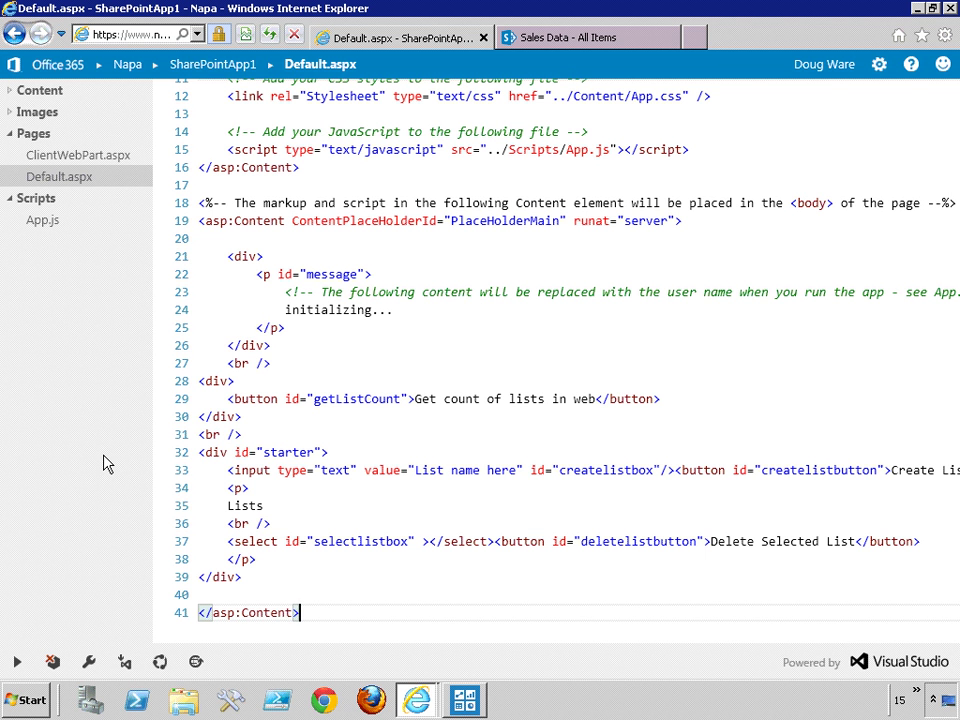
# Check the app's Services and Social permission groups, leaving every permission at None, then close Properties.
pyautogui.click(88, 664)
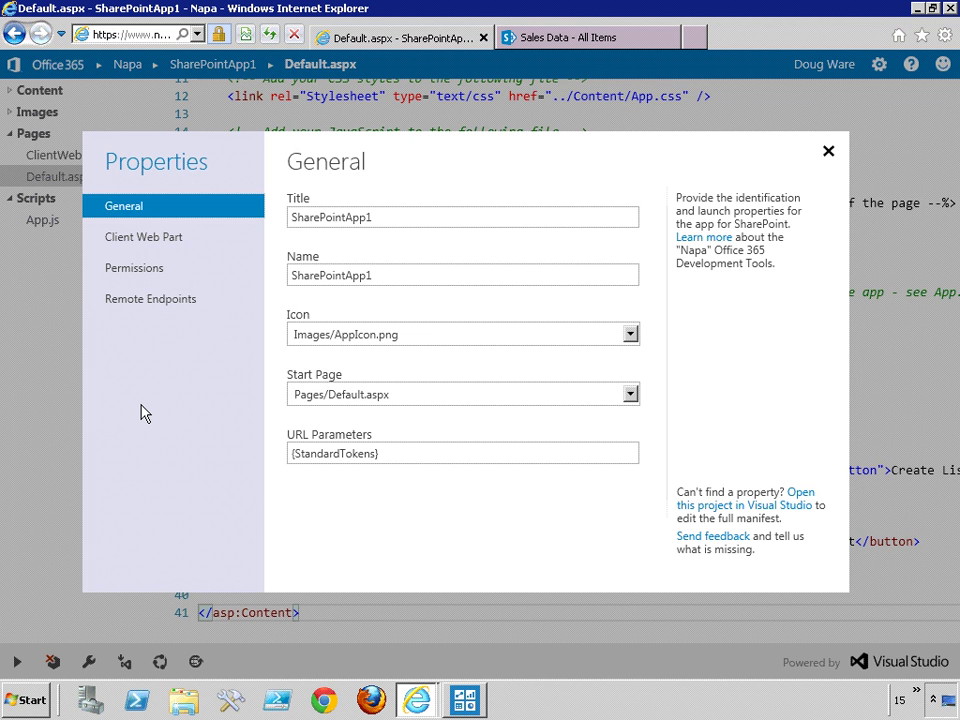
pyautogui.click(131, 272)
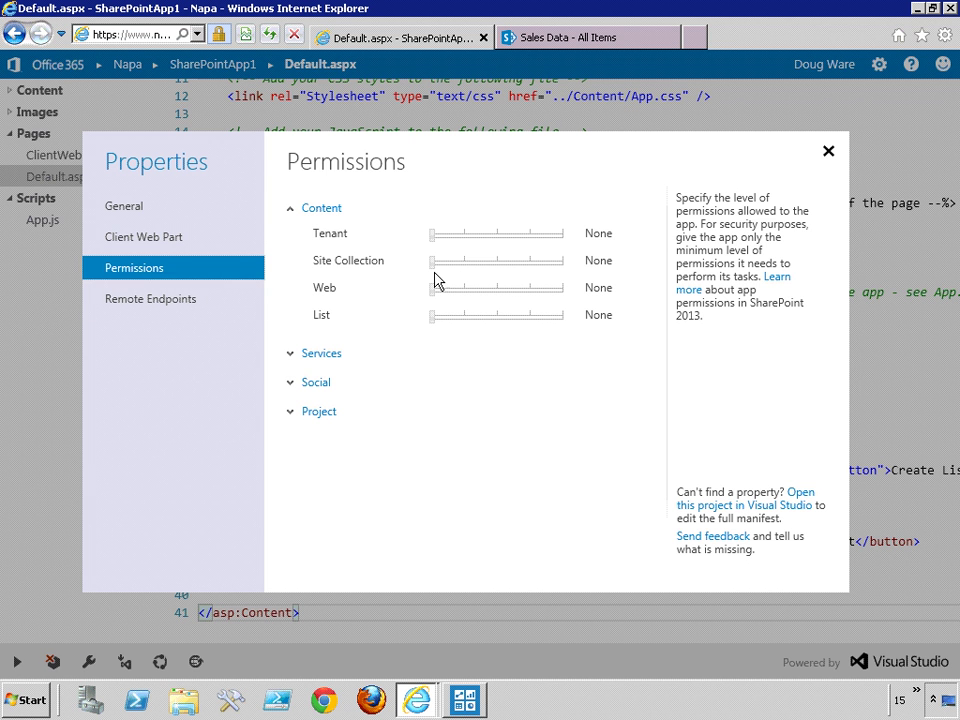
pyautogui.click(289, 357)
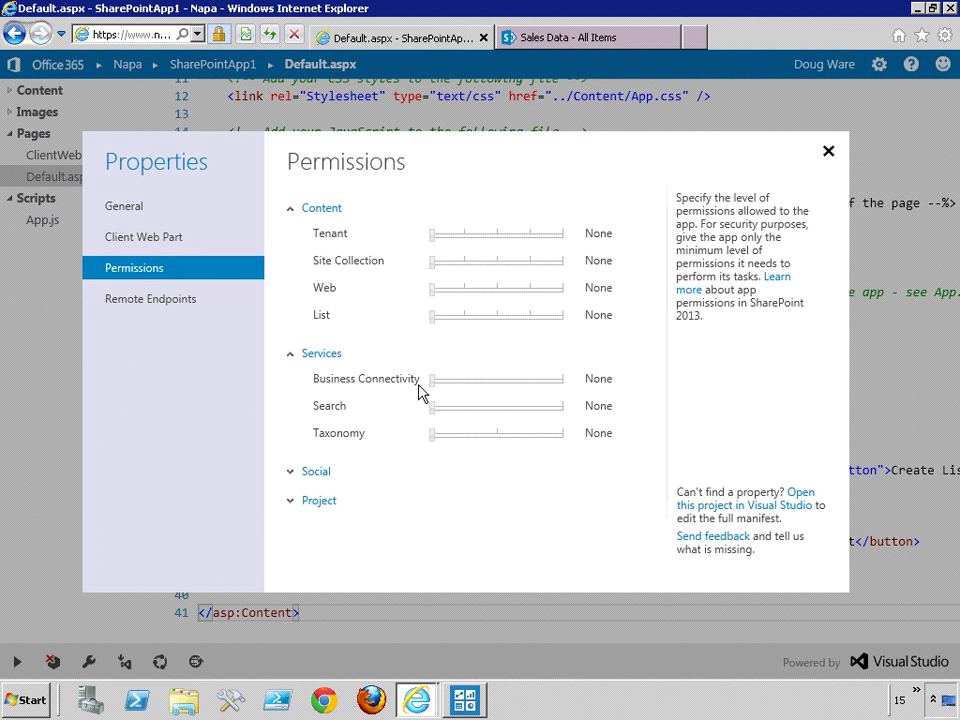
pyautogui.click(316, 472)
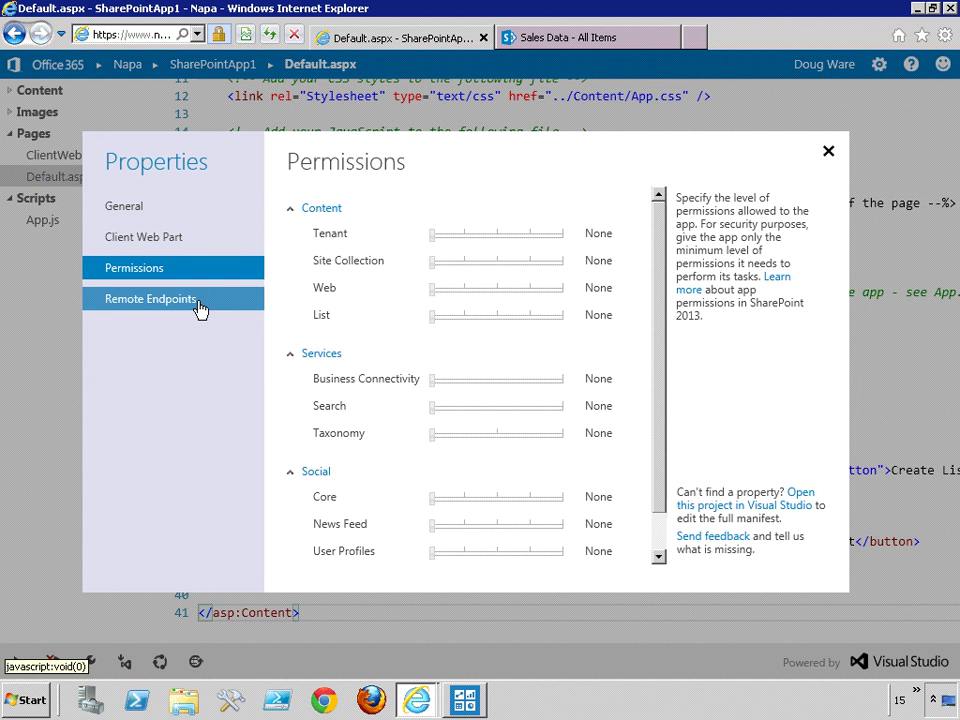
pyautogui.click(829, 154)
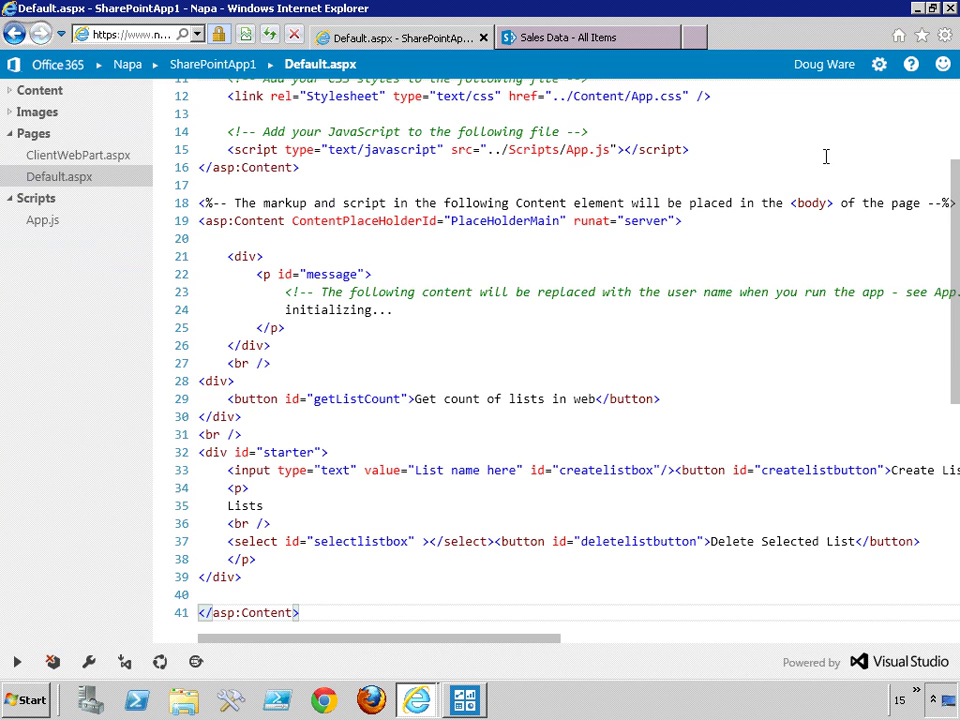
# Deploy SharePointApp1 with Run Project and open the launched app in a new tab.
pyautogui.click(18, 666)
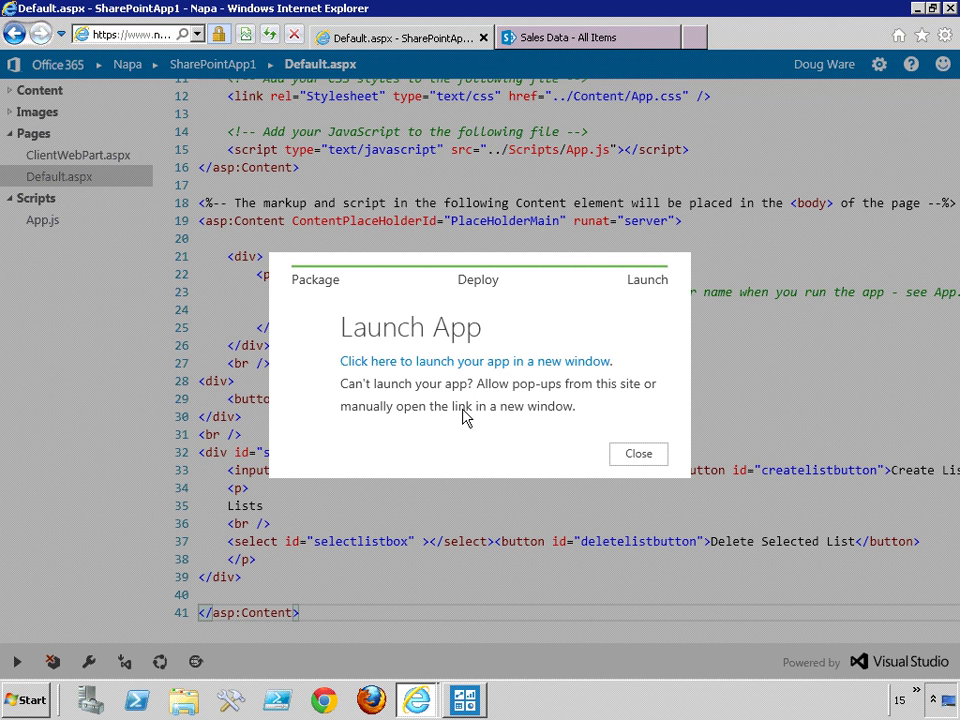
pyautogui.rightClick(489, 364)
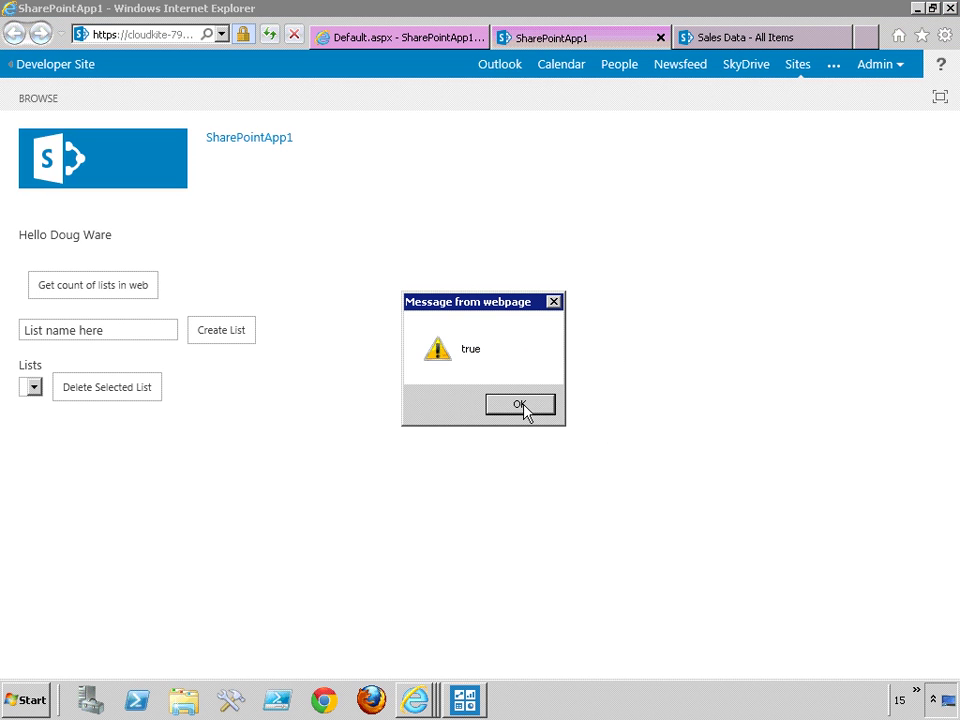
pyautogui.click(520, 405)
# Select the running app page's full URL in the address bar for copying.
pyautogui.click(141, 36)
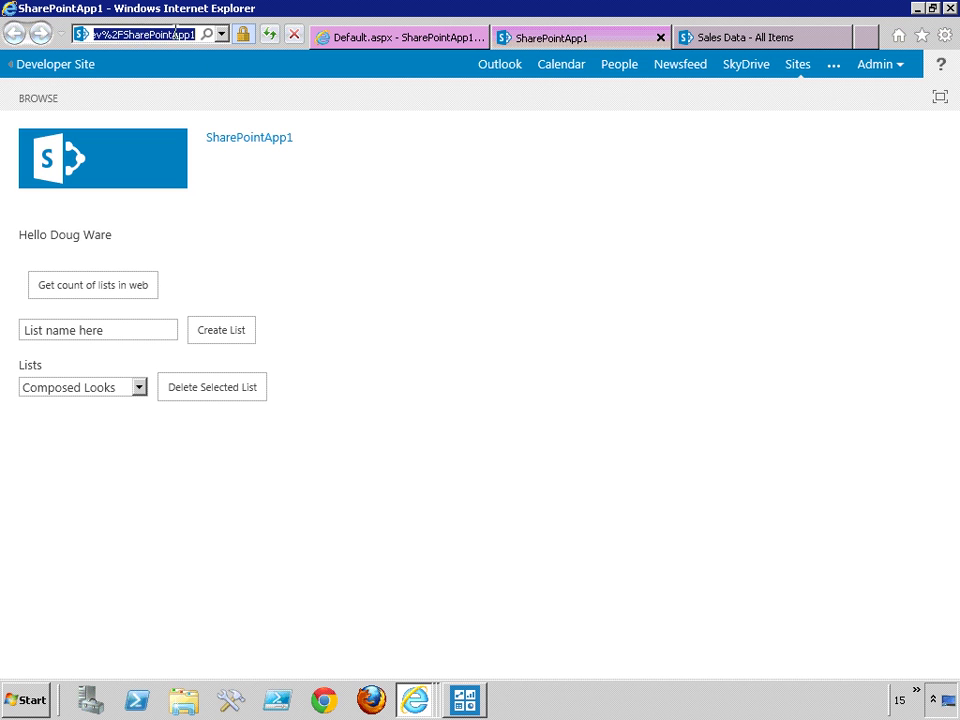
pyautogui.click(146, 34)
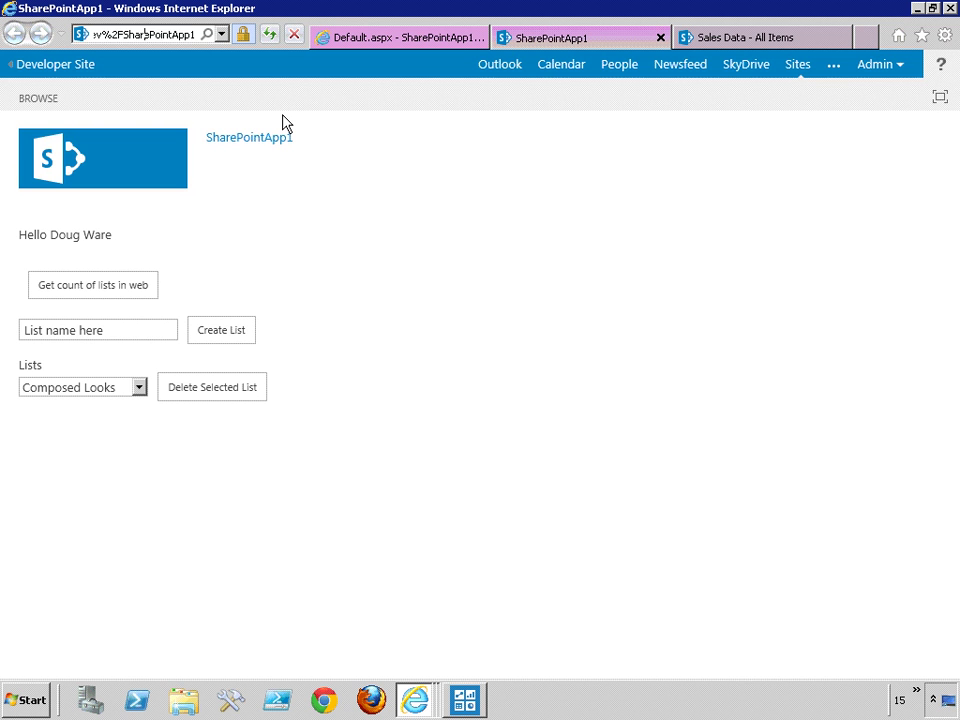
pyautogui.hotkey('ctrl', 'a')
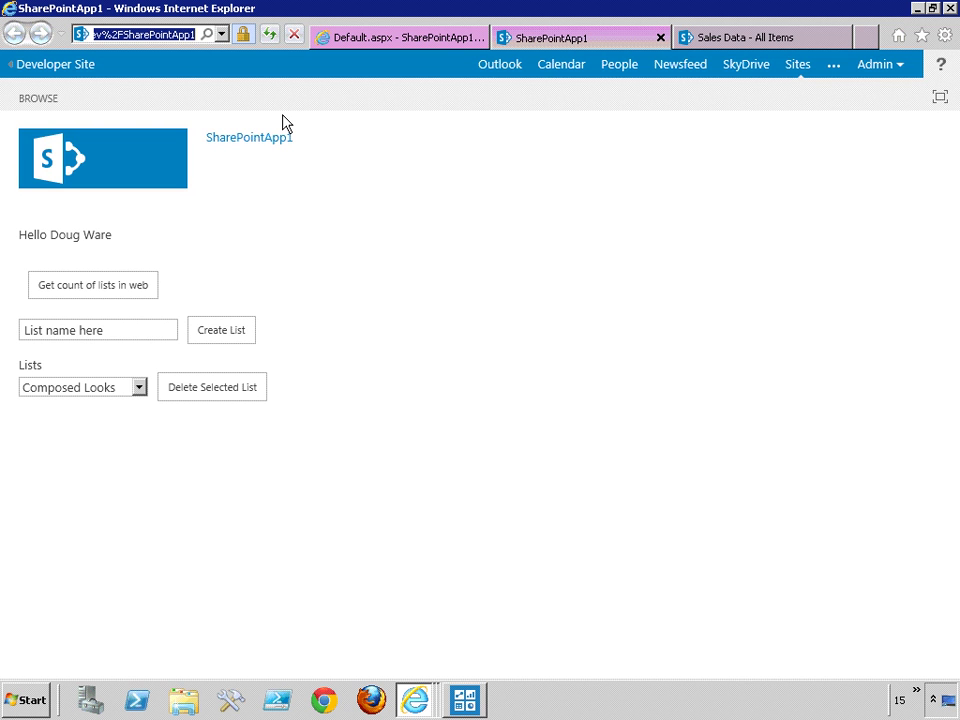
# Paste the app page's URL into a new Notepad document.
pyautogui.click(14, 703)
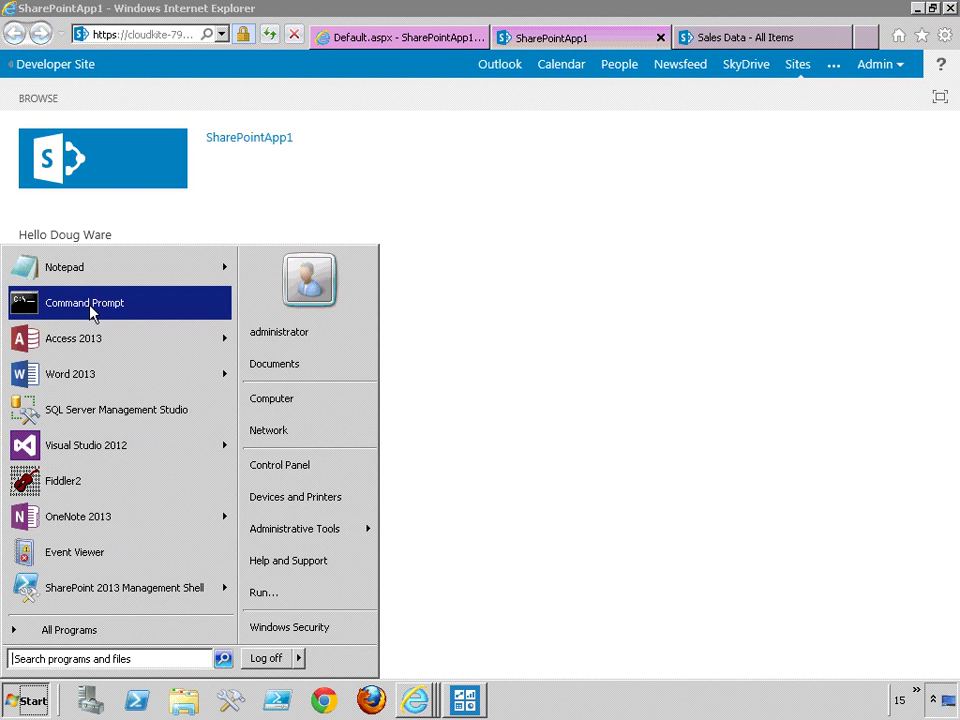
pyautogui.click(99, 276)
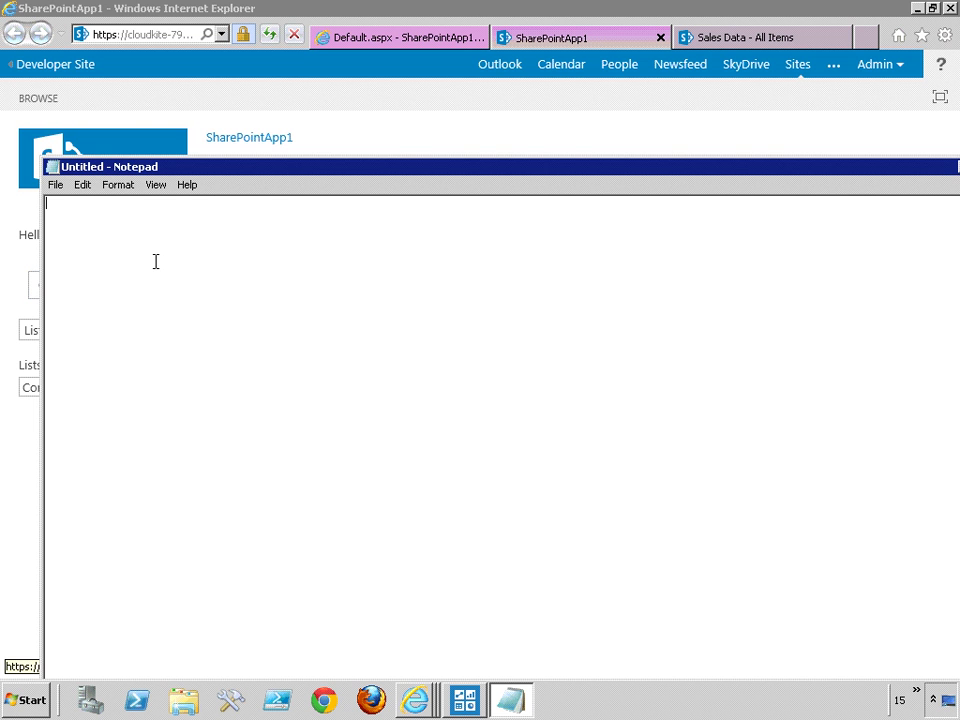
pyautogui.hotkey('ctrl', 'v')
pyautogui.hotkey('ctrl', 'a')
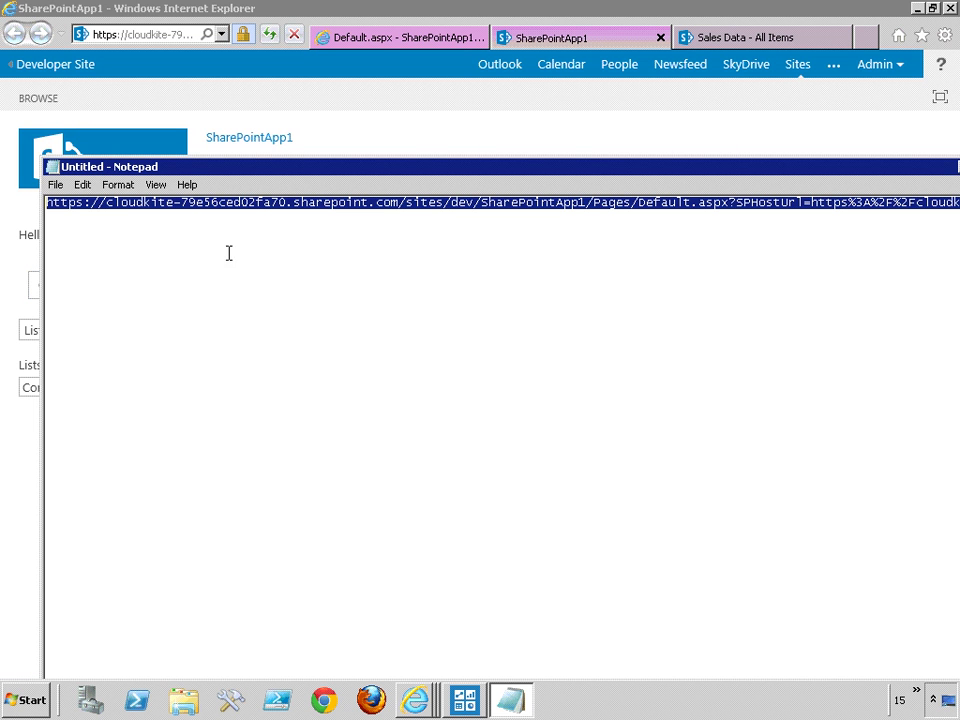
# Highlight the tenant host name in the pasted URL, then close Notepad.
pyautogui.click(257, 224)
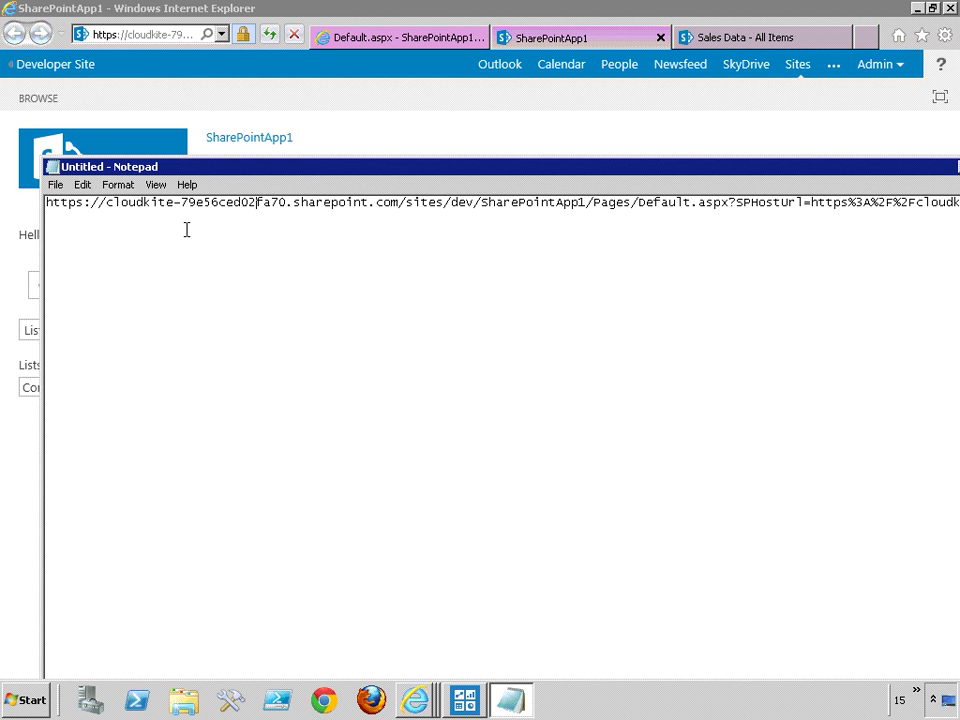
pyautogui.moveTo(106, 203); pyautogui.dragTo(287, 203)
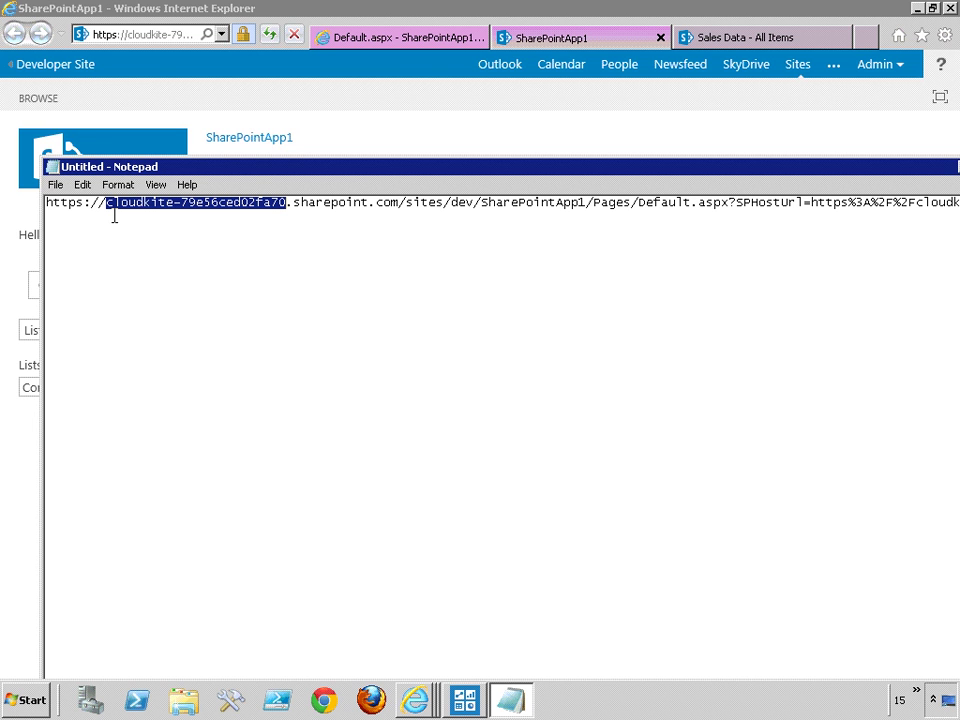
pyautogui.moveTo(782, 170); pyautogui.dragTo(633, 180)
pyautogui.click(848, 177)
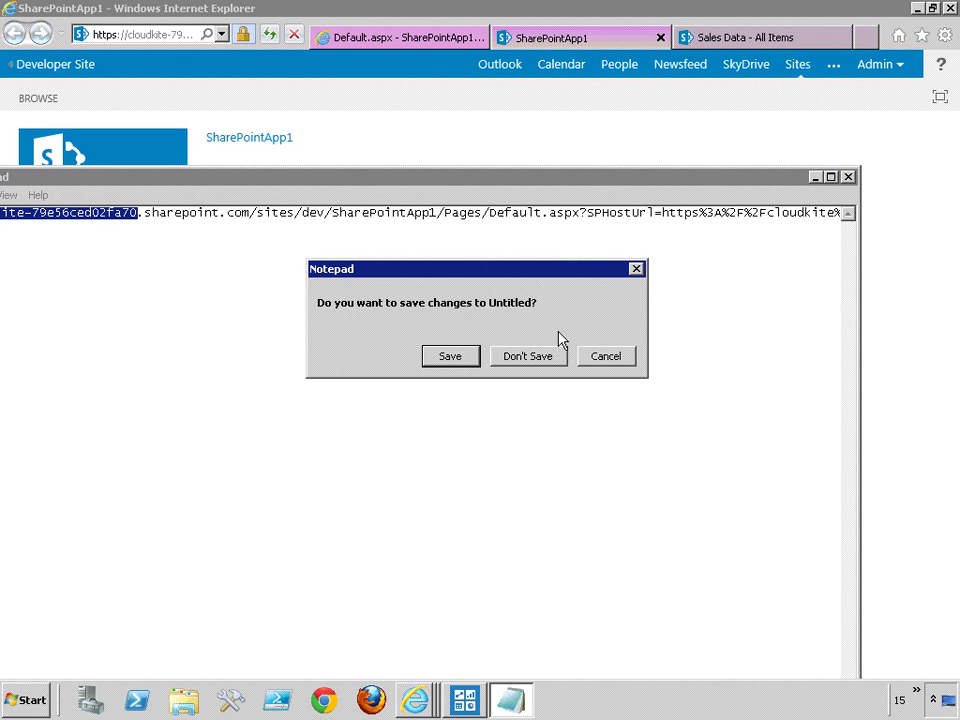
# Discard the note, then confirm the app reports 2 lists in the web and review the Lists dropdown.
pyautogui.click(549, 358)
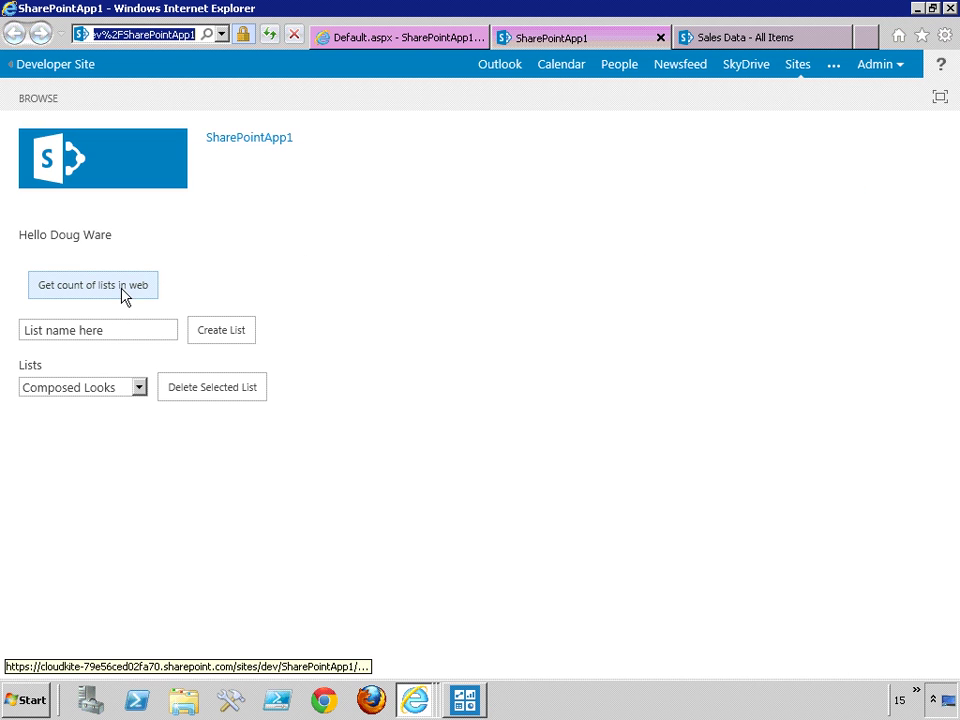
pyautogui.click(54, 289)
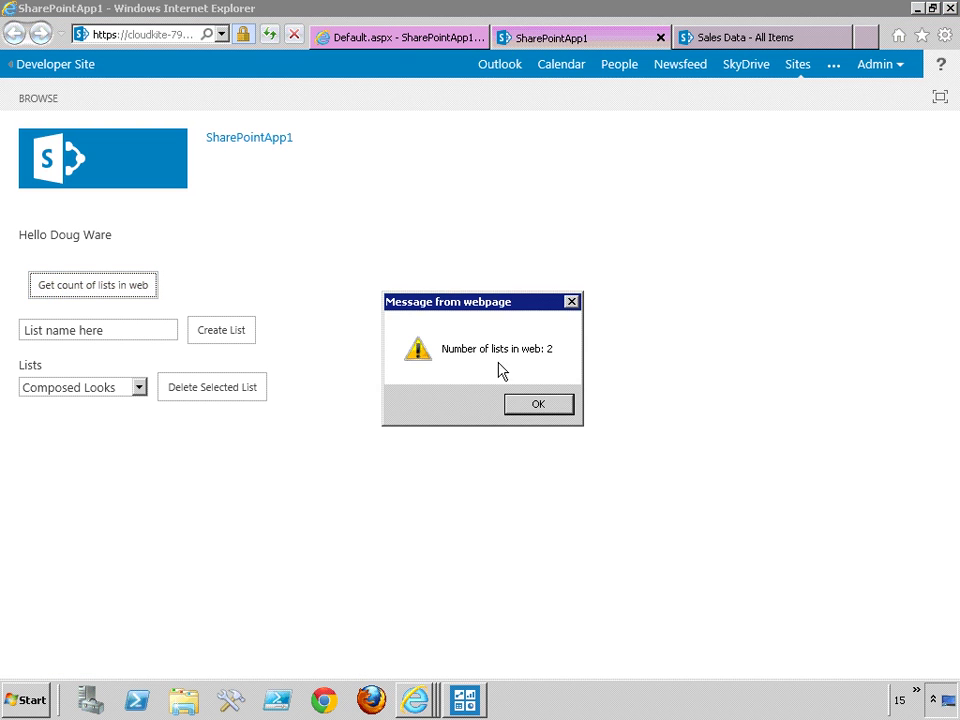
pyautogui.click(533, 405)
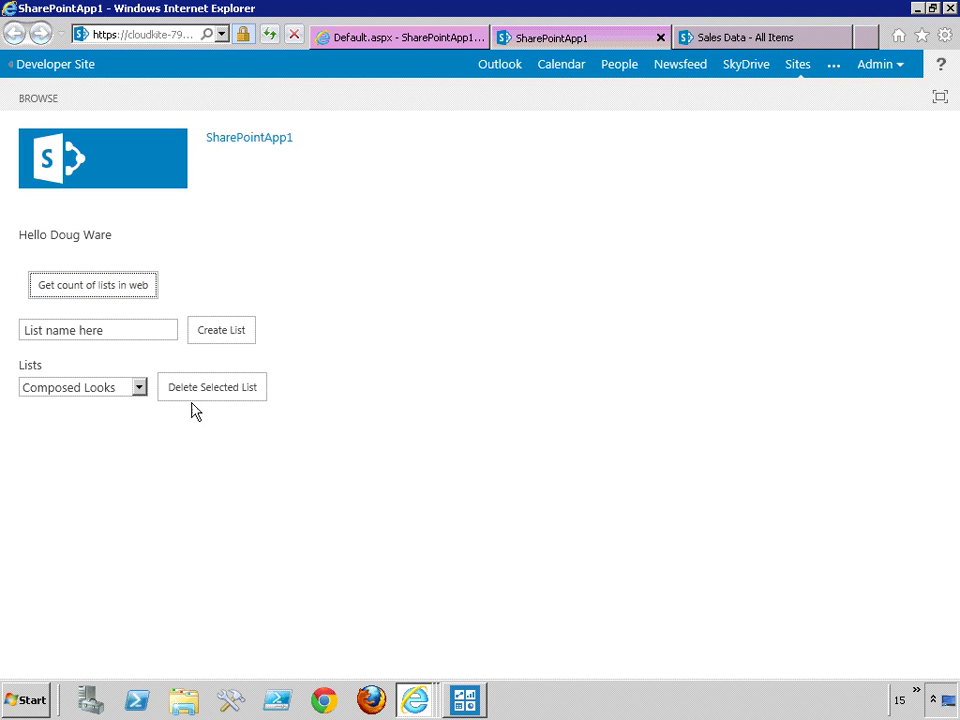
pyautogui.click(140, 390)
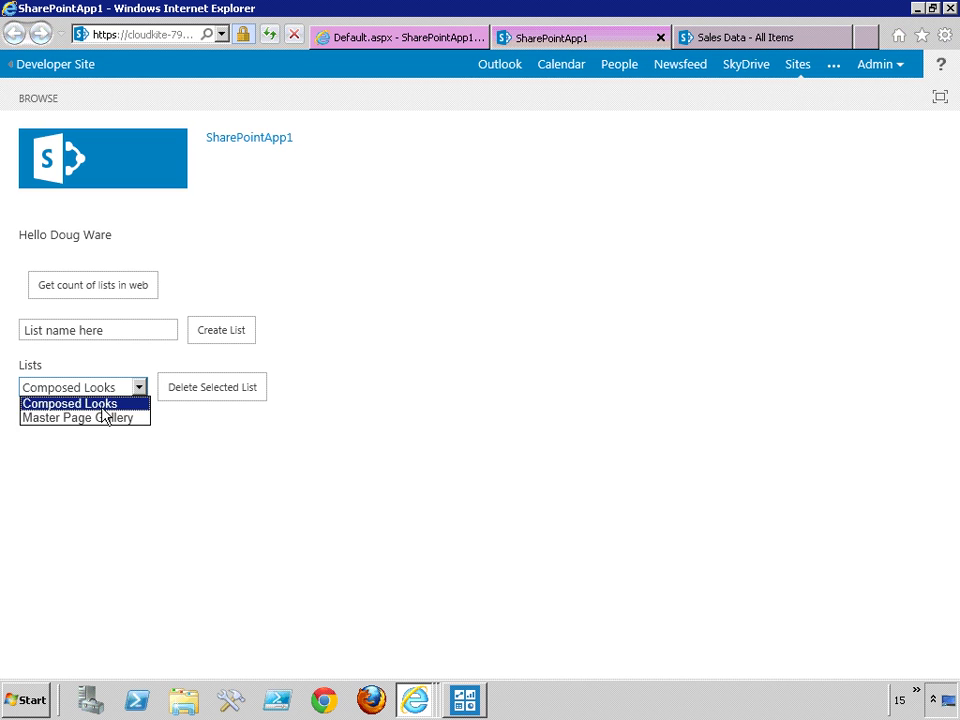
pyautogui.click(96, 330)
# Replace the placeholder list name with a test name and create the new list.
pyautogui.doubleClick(99, 331)
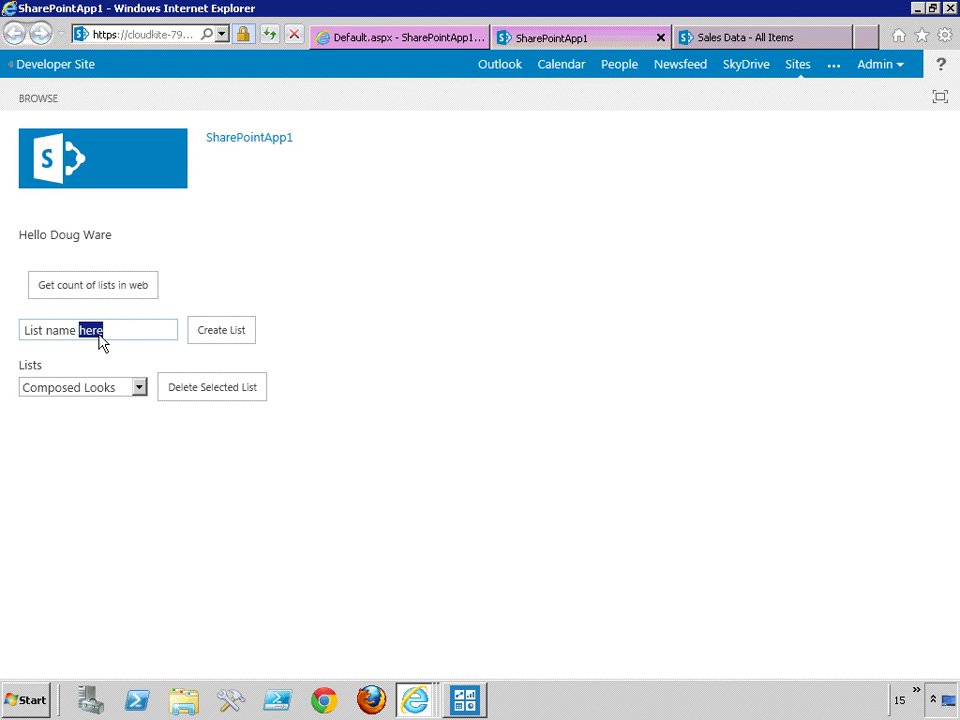
pyautogui.click(120, 333)
pyautogui.moveTo(120, 333); pyautogui.dragTo(9, 322)
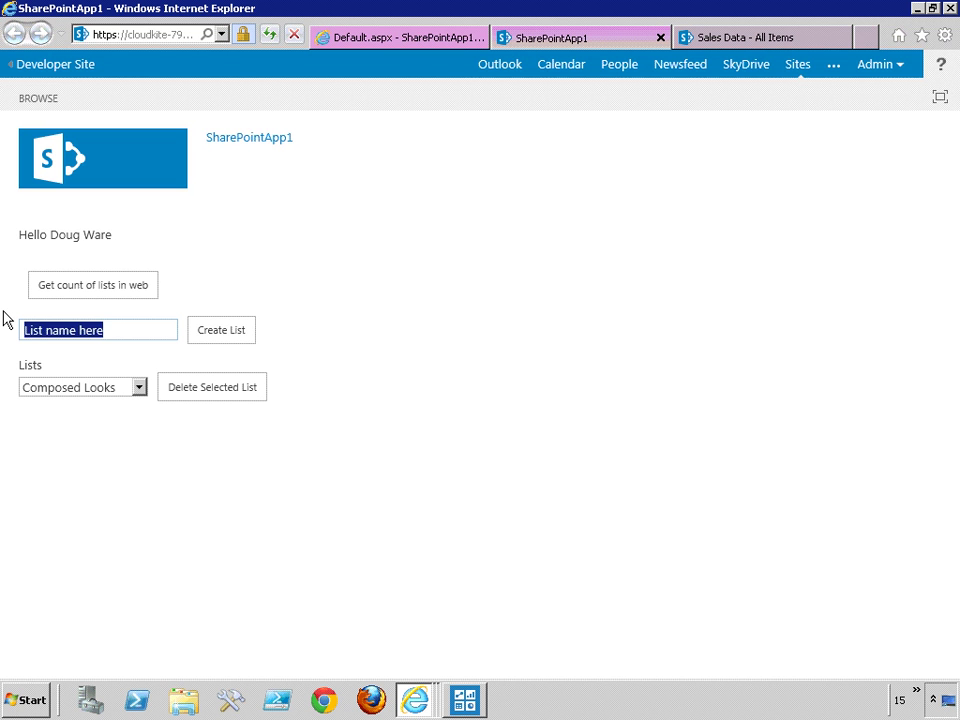
pyautogui.write('Doug')
pyautogui.click(210, 336)
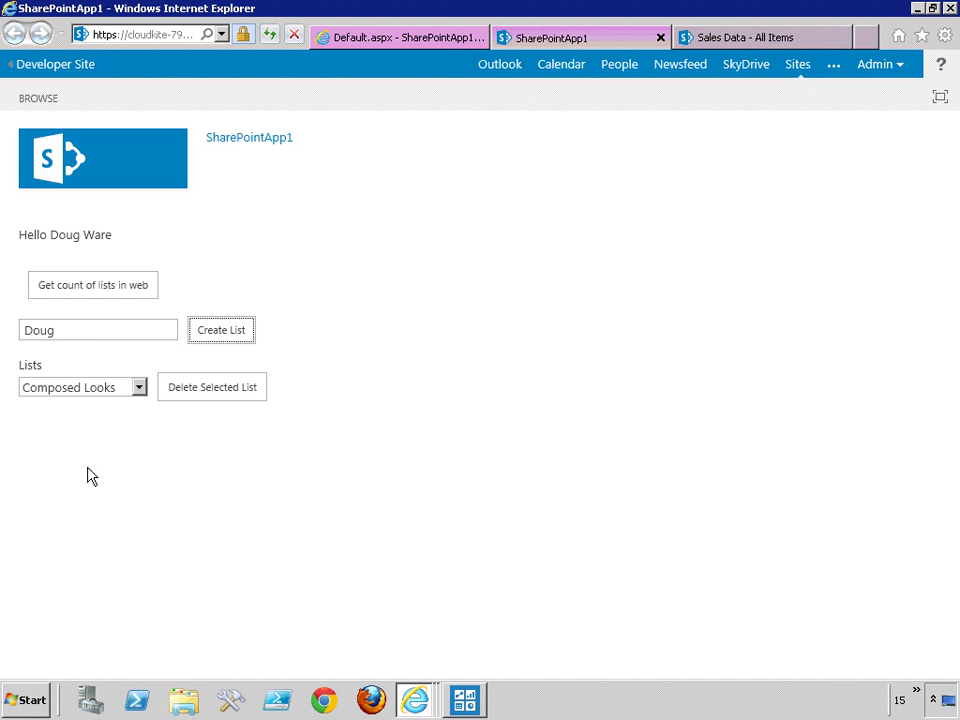
# Select the new test list, delete it, and recount to confirm 2 lists remain.
pyautogui.click(140, 389)
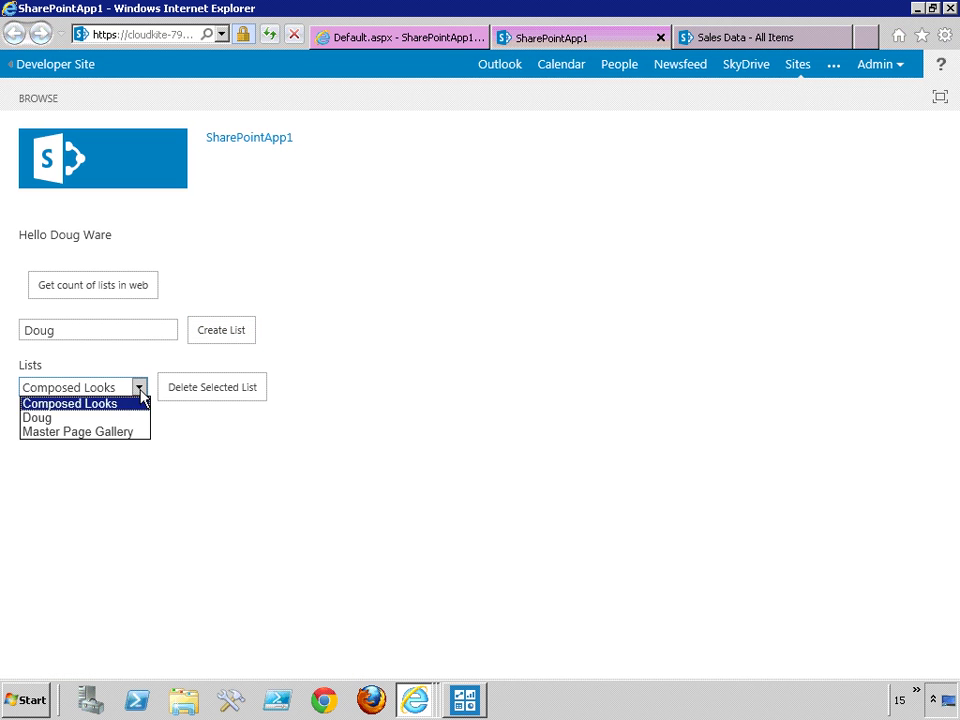
pyautogui.click(37, 418)
pyautogui.click(193, 395)
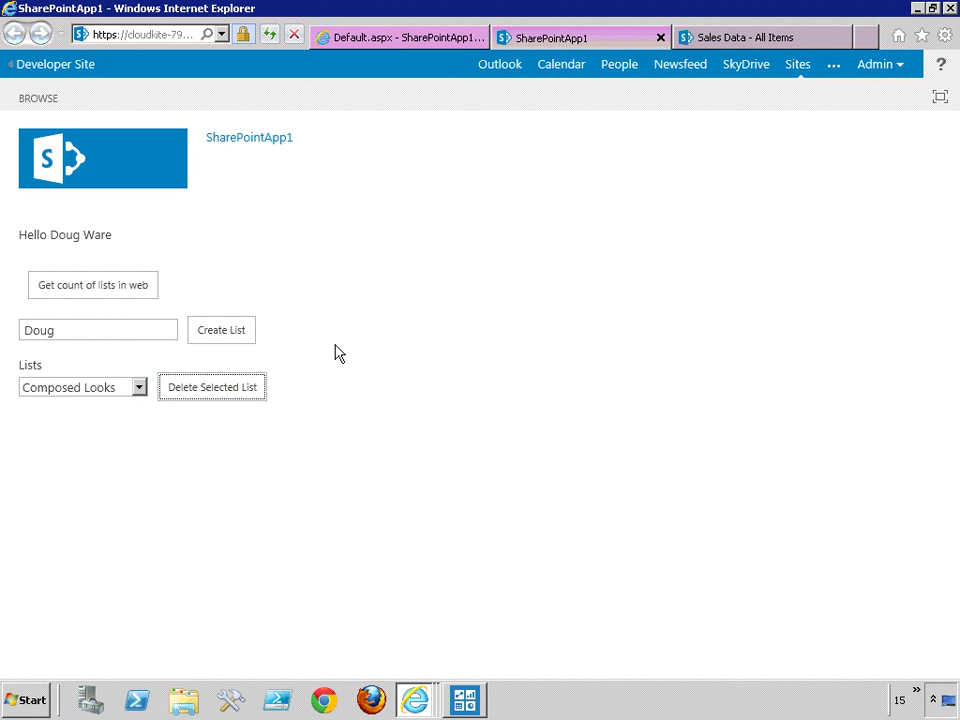
pyautogui.click(114, 292)
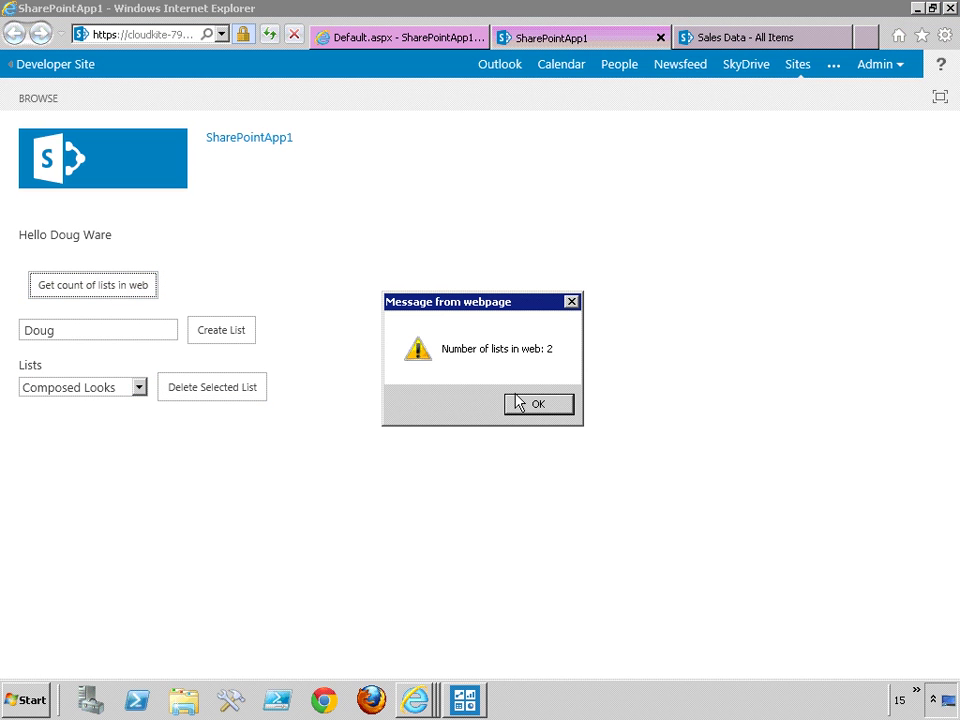
pyautogui.click(519, 403)
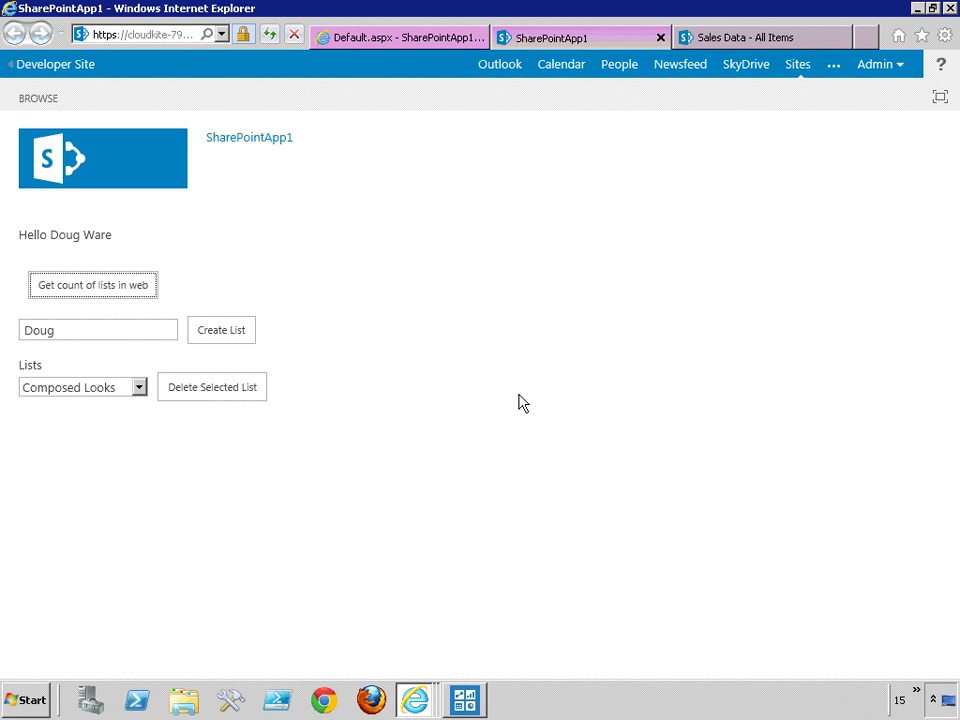